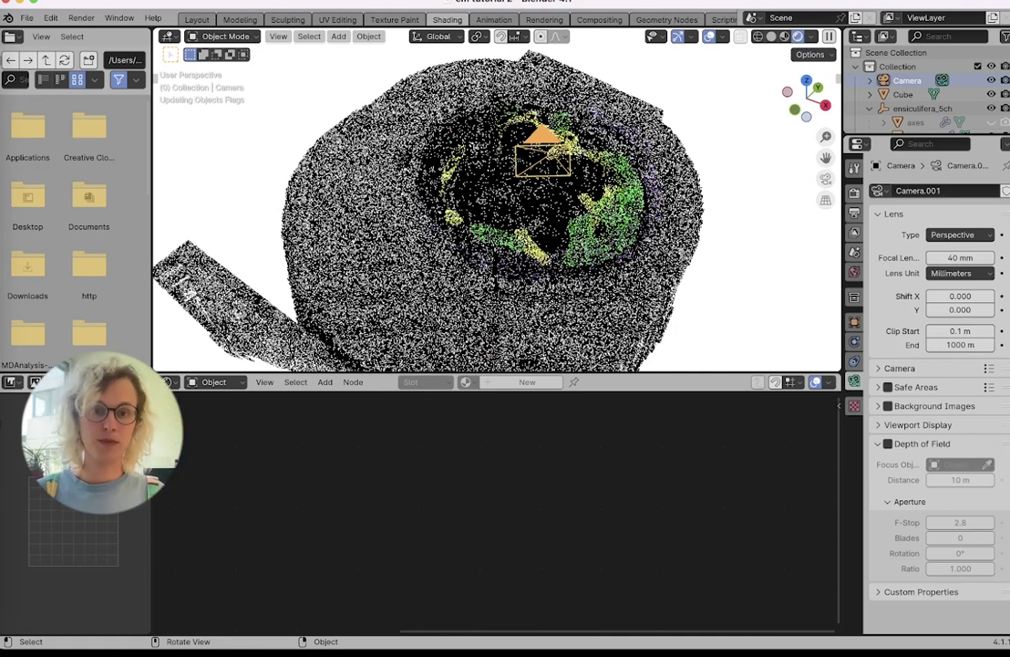
Rename the Cube object in the scene collection to "Cube masks".
middle_drag(484, 347, 565, 245)
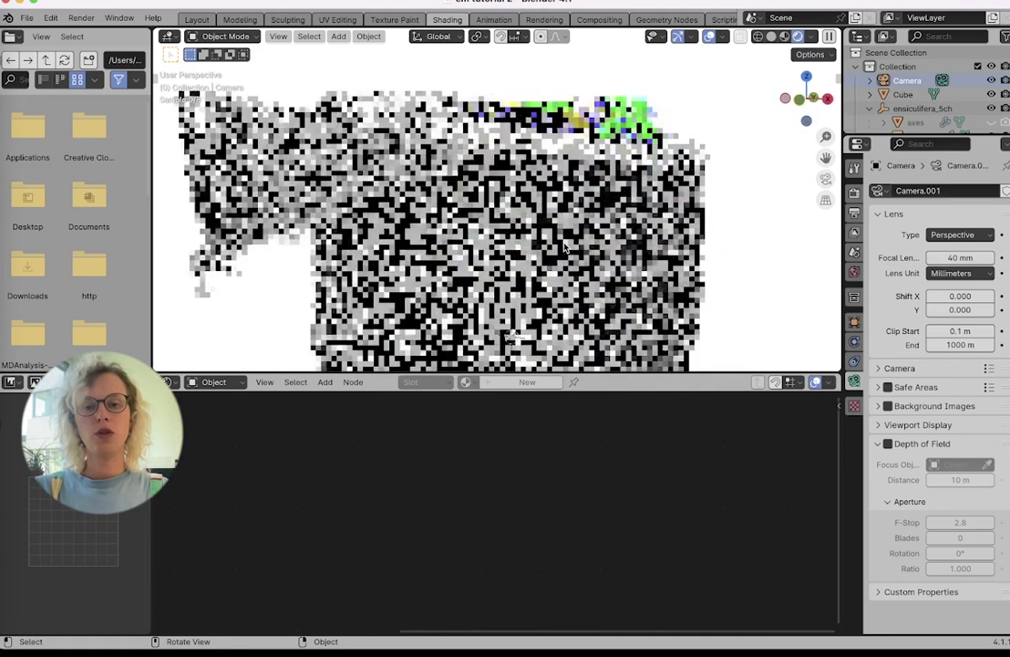
scroll(565, 248, down, 5)
scroll(928, 100, down, 1)
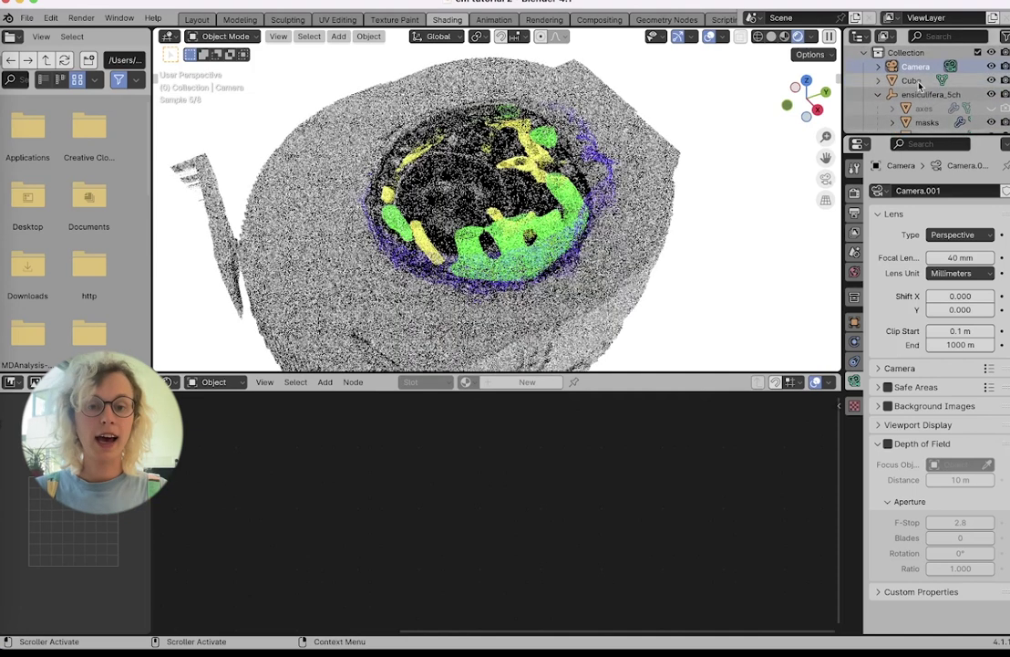
double_click(919, 81)
scroll(919, 80, up, 1)
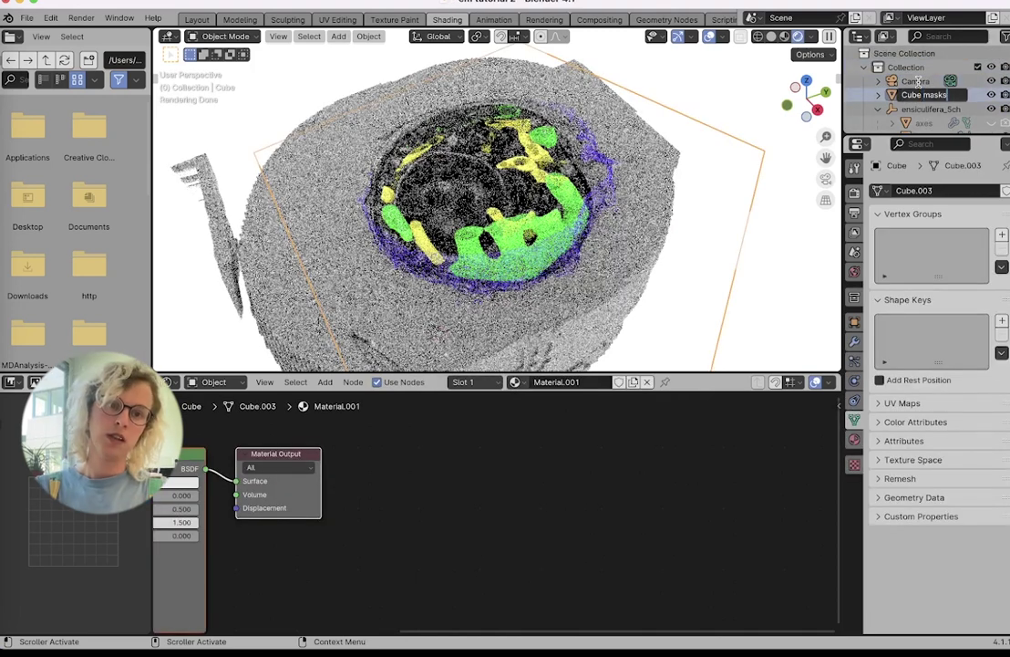
key(Return)
Move the slice cube up over the top of the volume, to about X 11.27 m, Y 16.869 m, Z 11.801 m.
scroll(673, 175, down, 5)
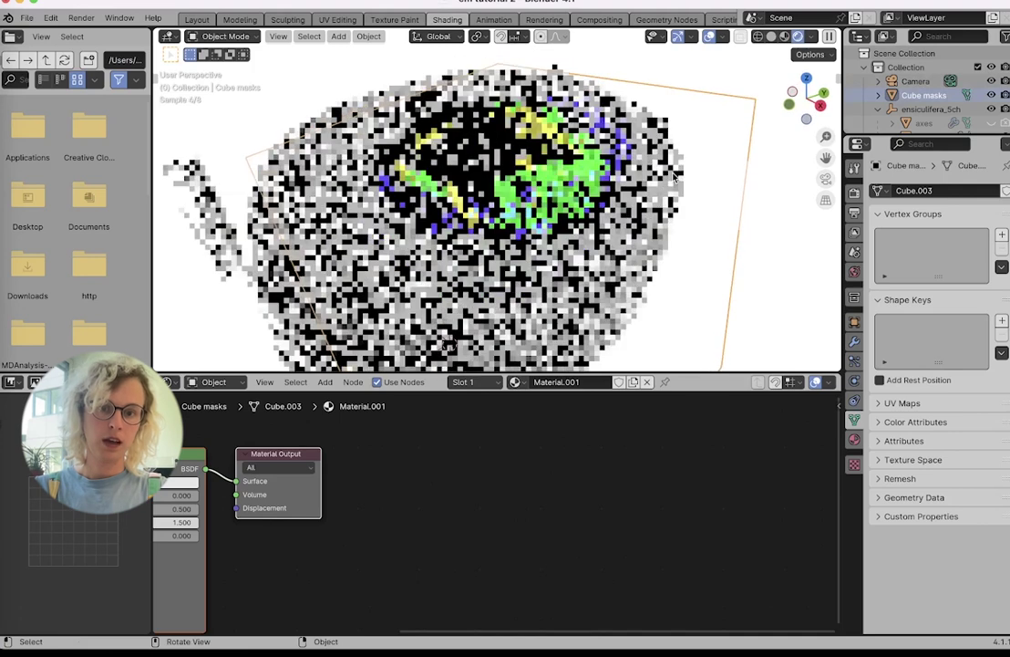
middle_drag(673, 174, 402, 119)
scroll(401, 119, down, 2)
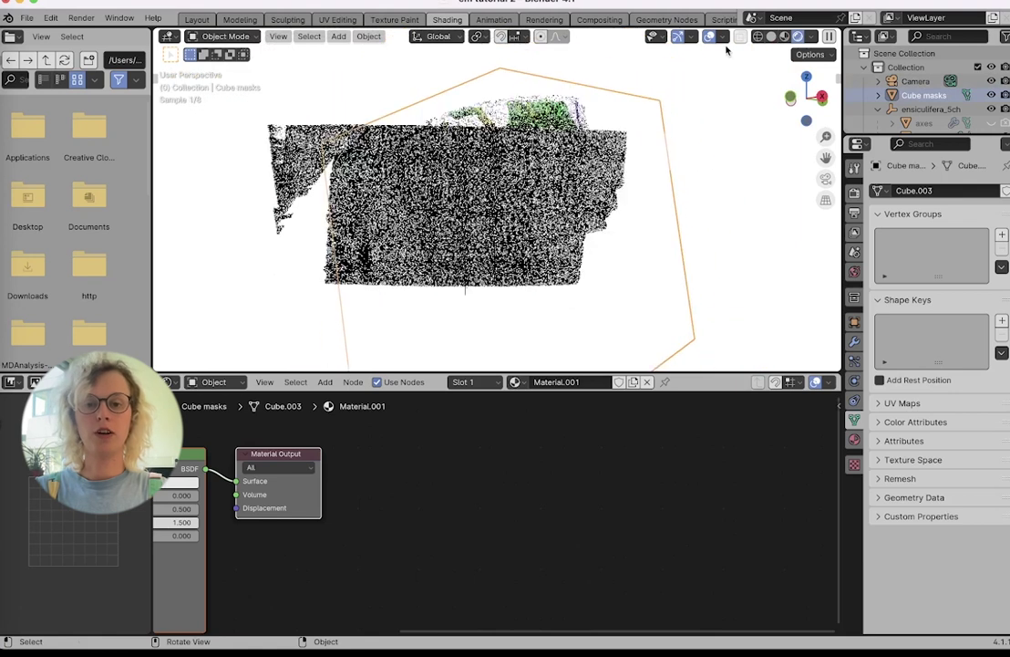
scroll(910, 95, down, 3)
click(928, 83)
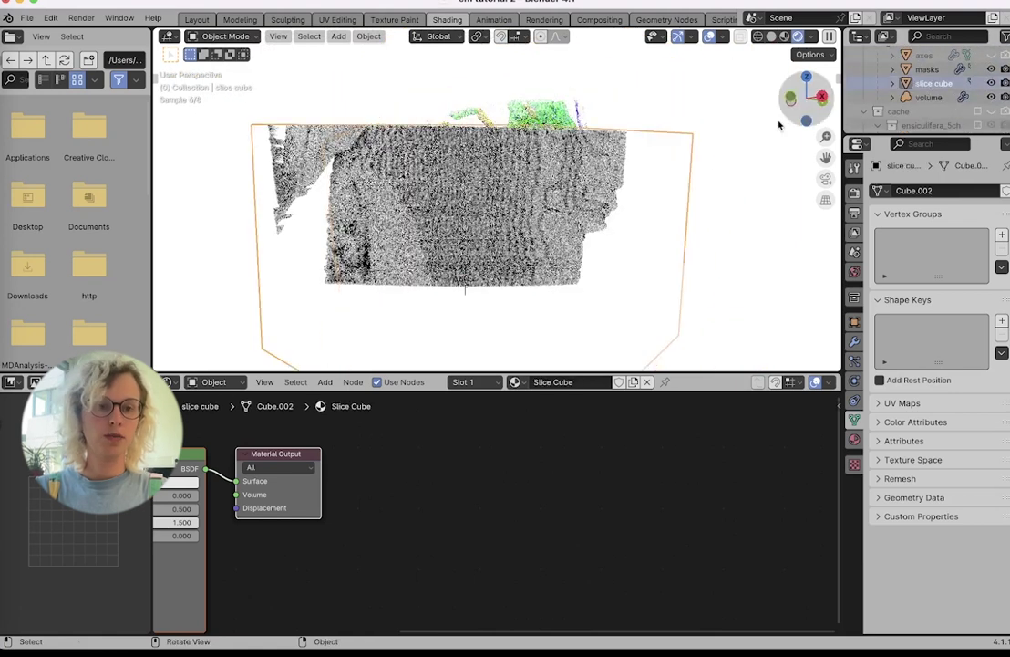
key(g)
click(474, 142)
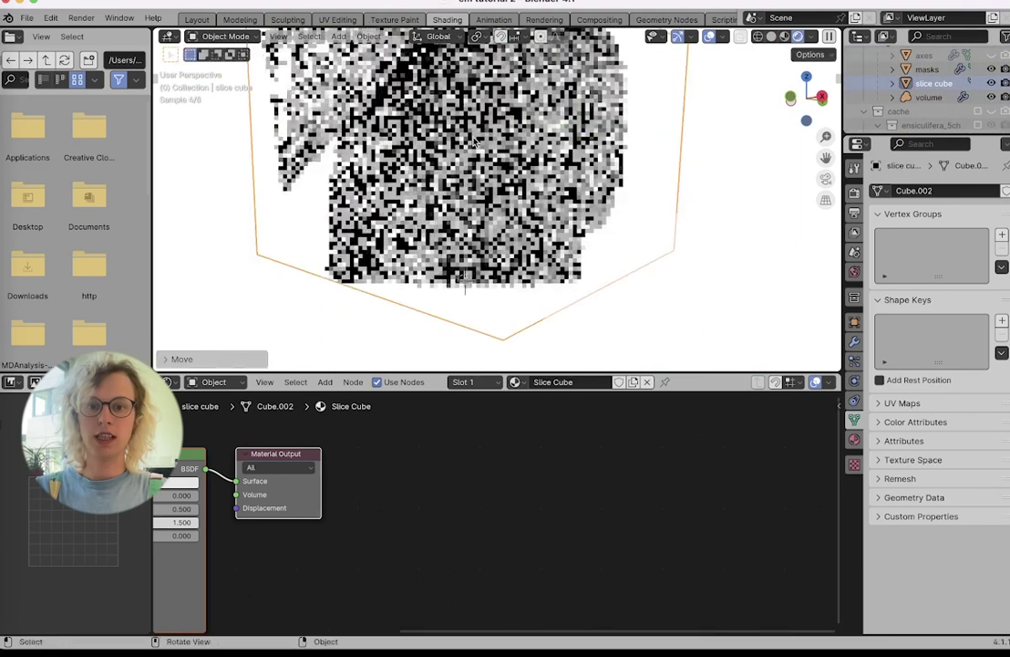
Set the slice cube's X, Y and Z rotation to 0°.
middle_drag(474, 141, 492, 155)
scroll(473, 141, down, 3)
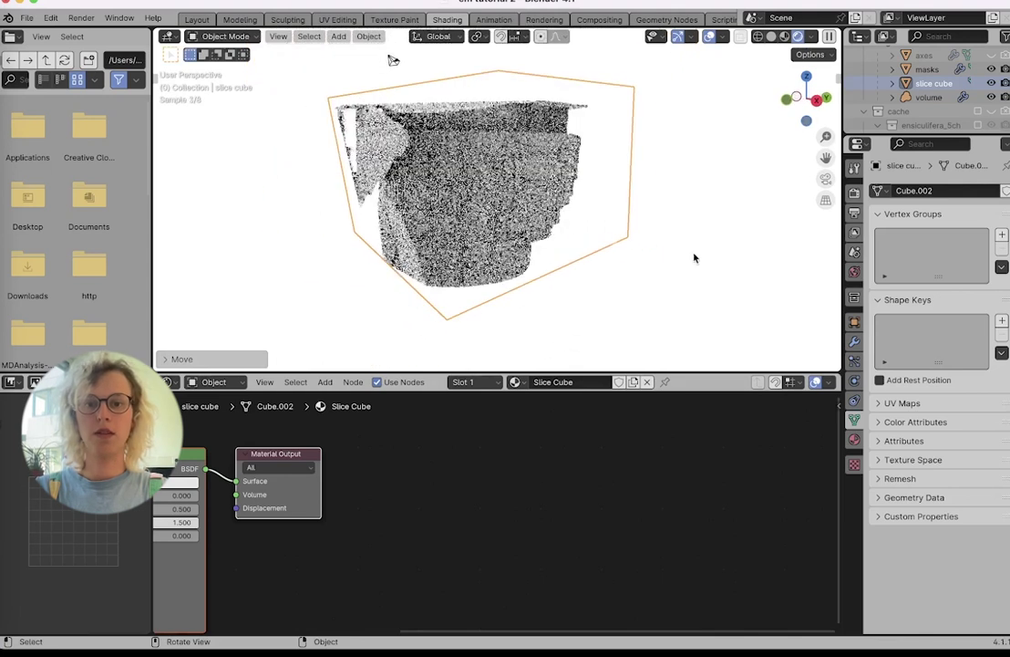
click(855, 321)
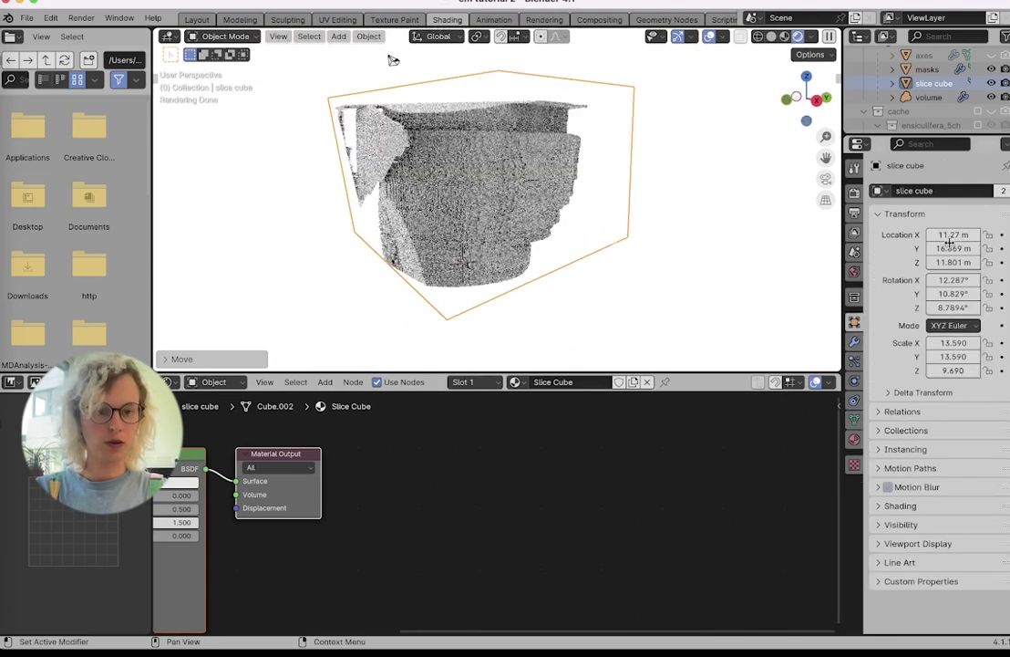
click(955, 280)
text(0)
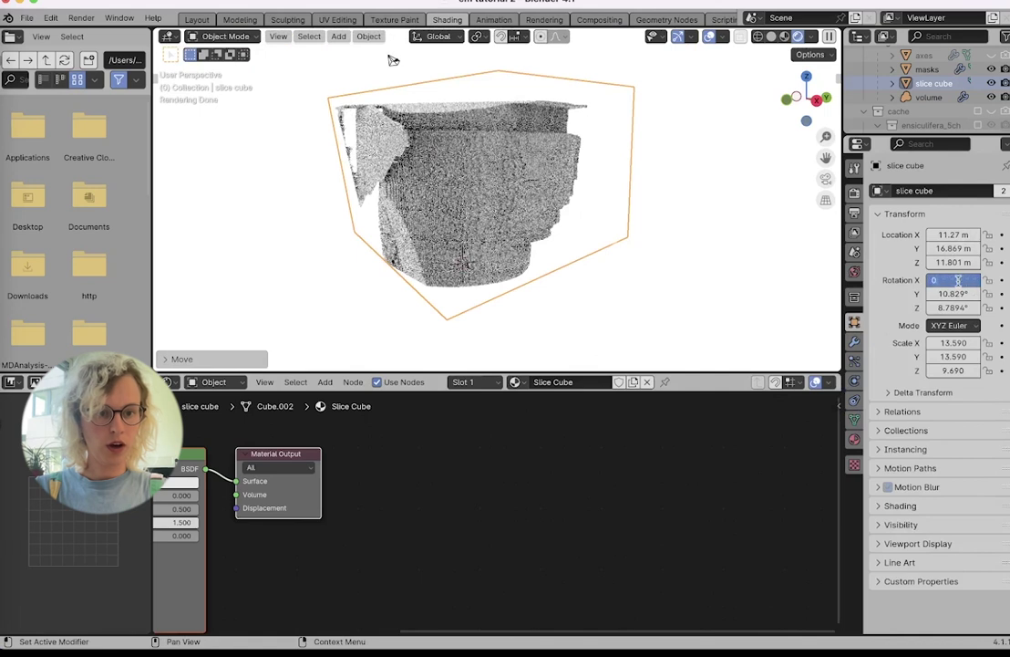
key(Return)
click(955, 294)
text(0)
key(Return)
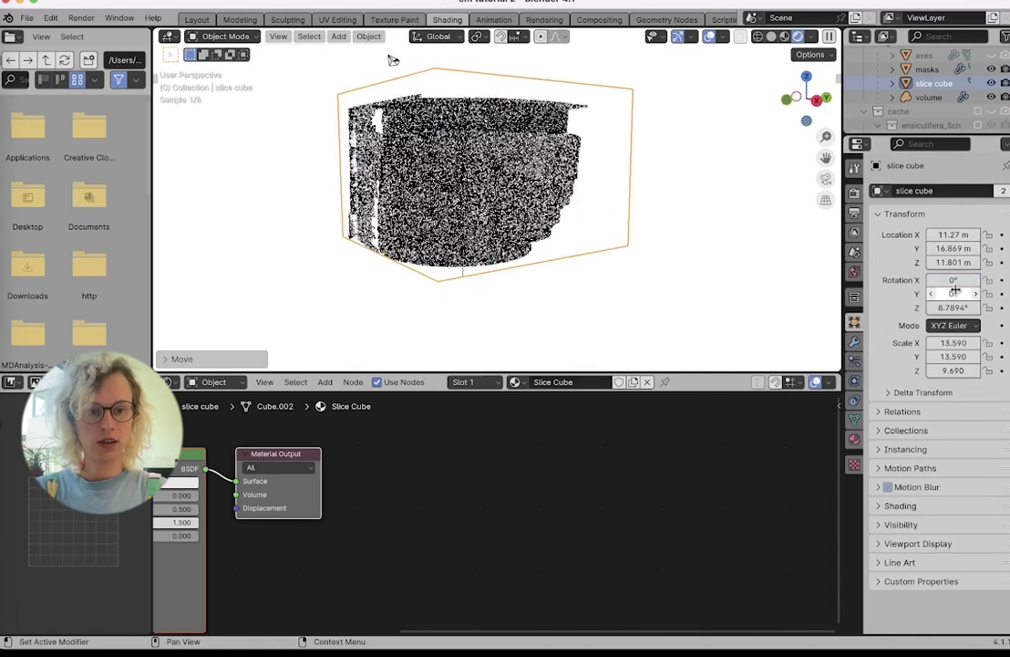
click(955, 308)
text(0)
key(Return)
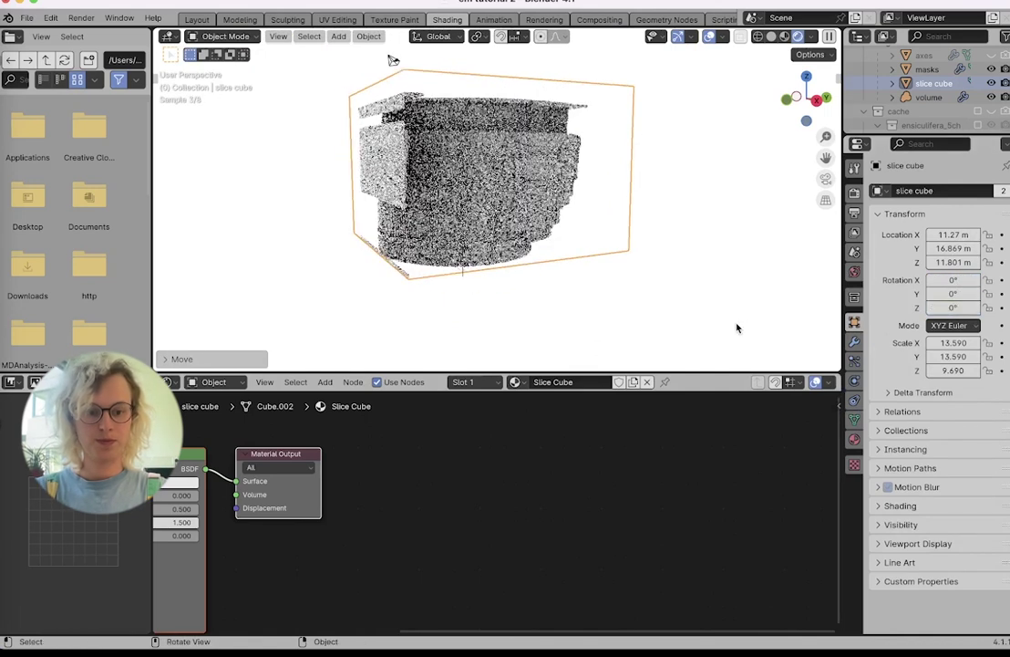
Set the X, Y and Z rotation of the Cube masks object to 0°.
scroll(728, 185, right, 5)
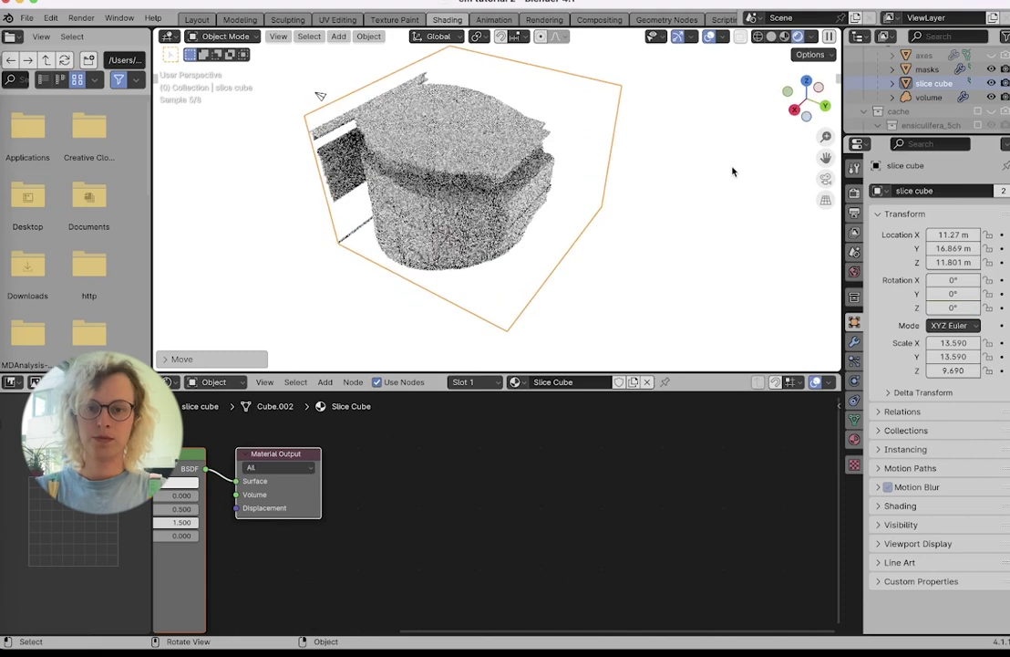
scroll(732, 171, up, 2)
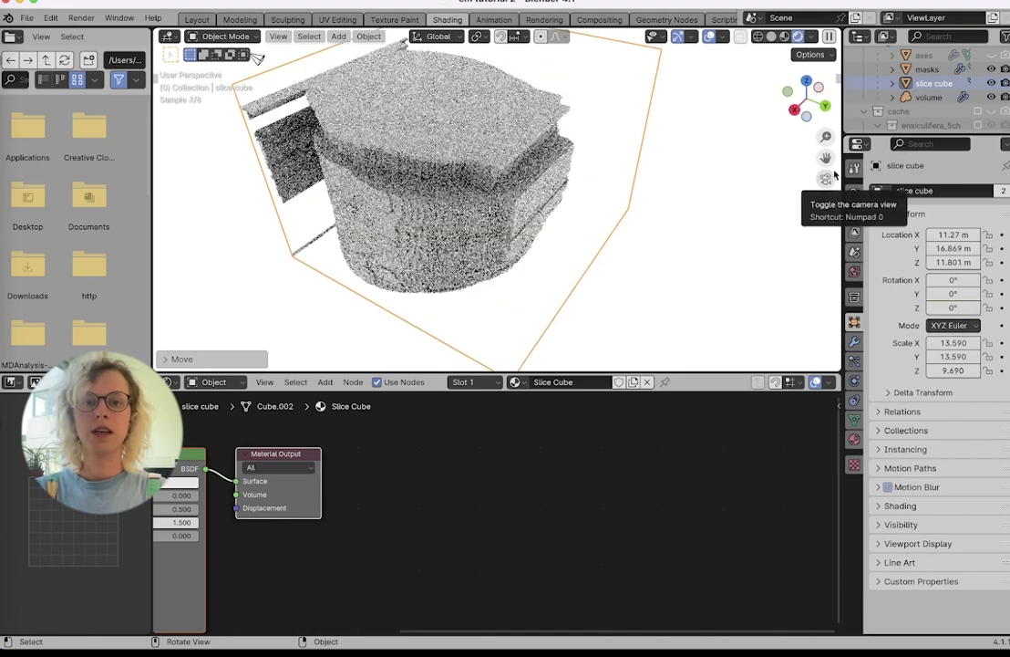
scroll(936, 71, up, 3)
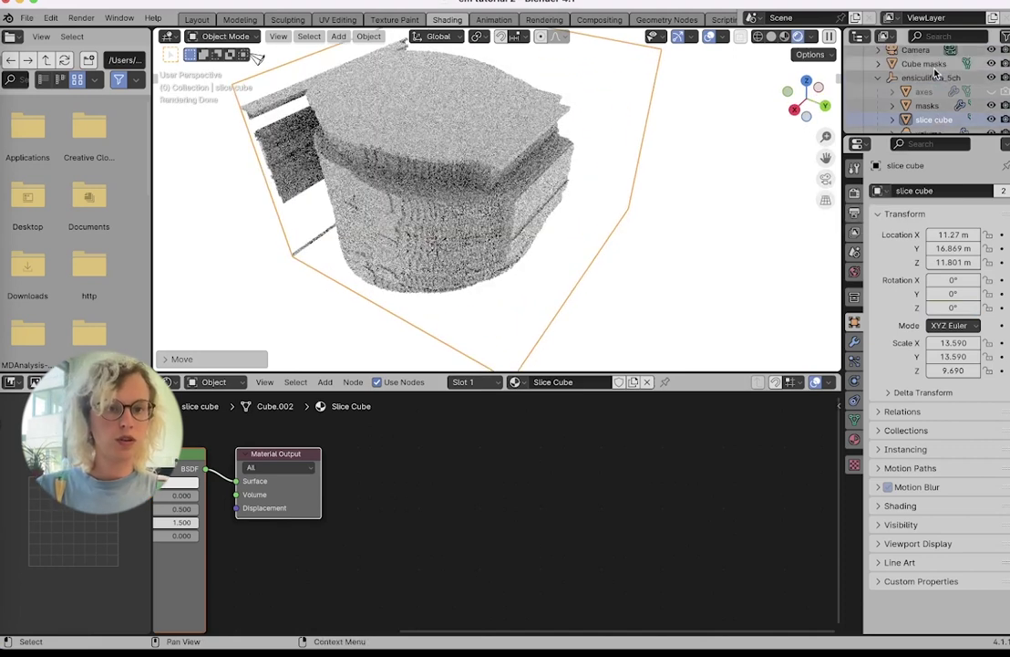
scroll(936, 72, up, 2)
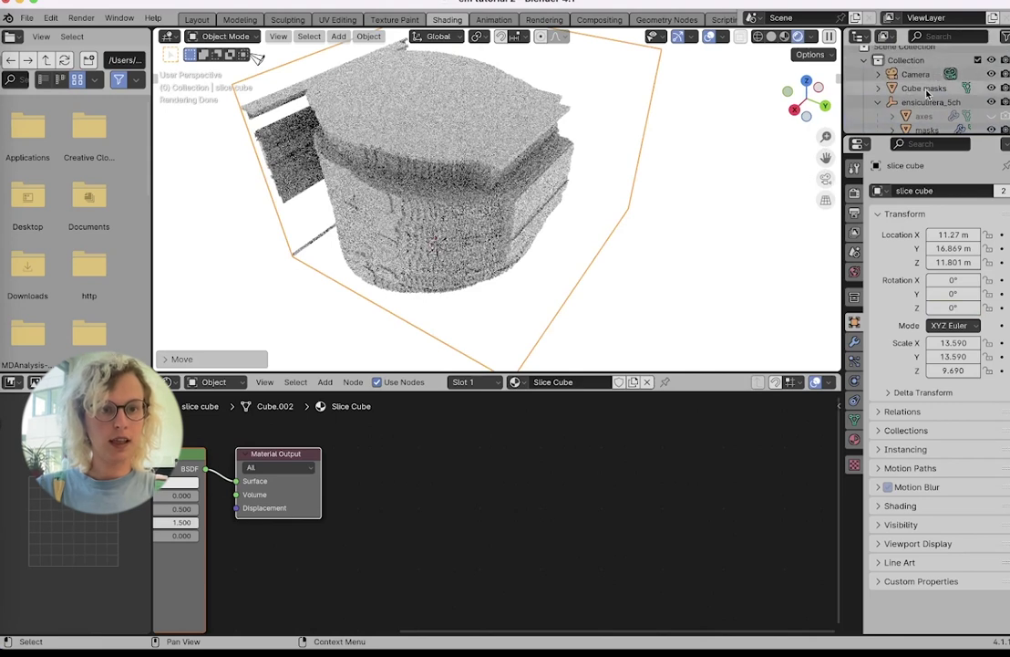
click(925, 89)
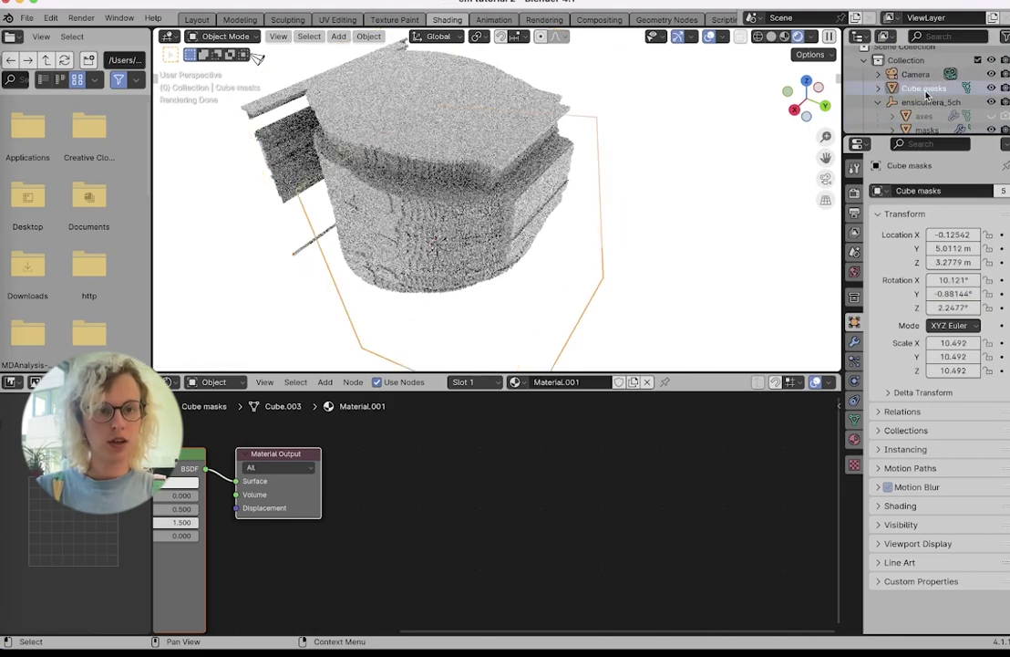
scroll(927, 94, down, 3)
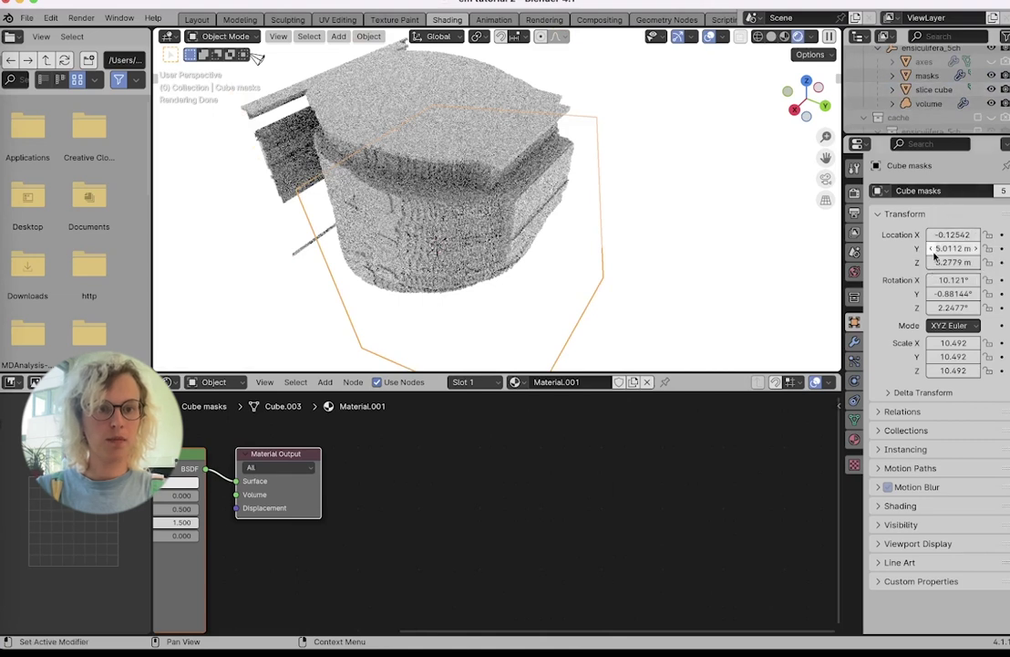
click(950, 280)
text(0)
key(Return)
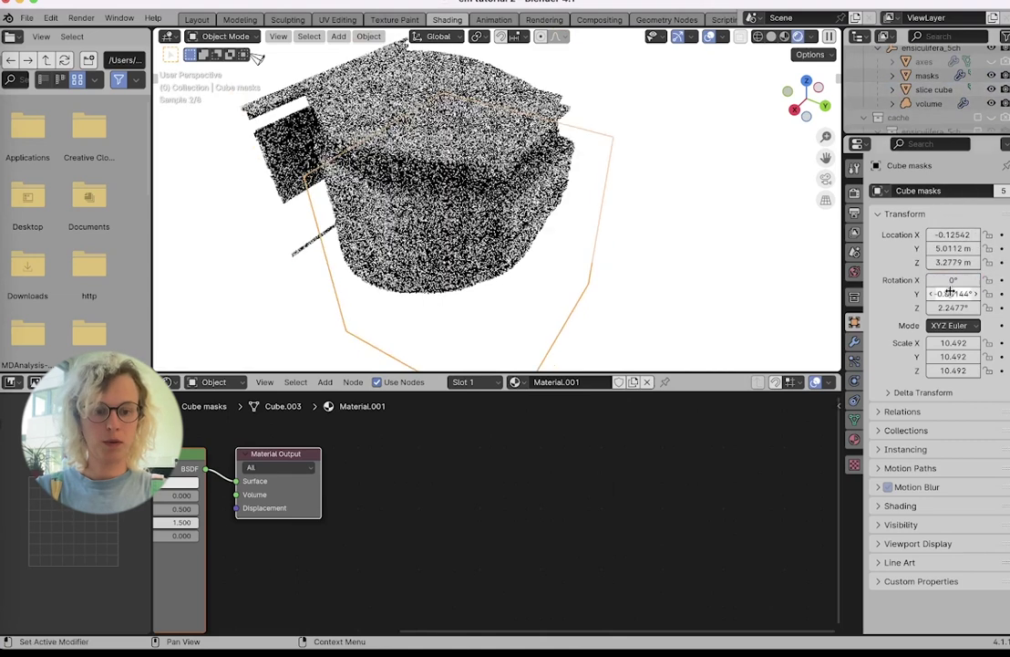
click(951, 292)
text(0)
key(Return)
click(950, 308)
text(0)
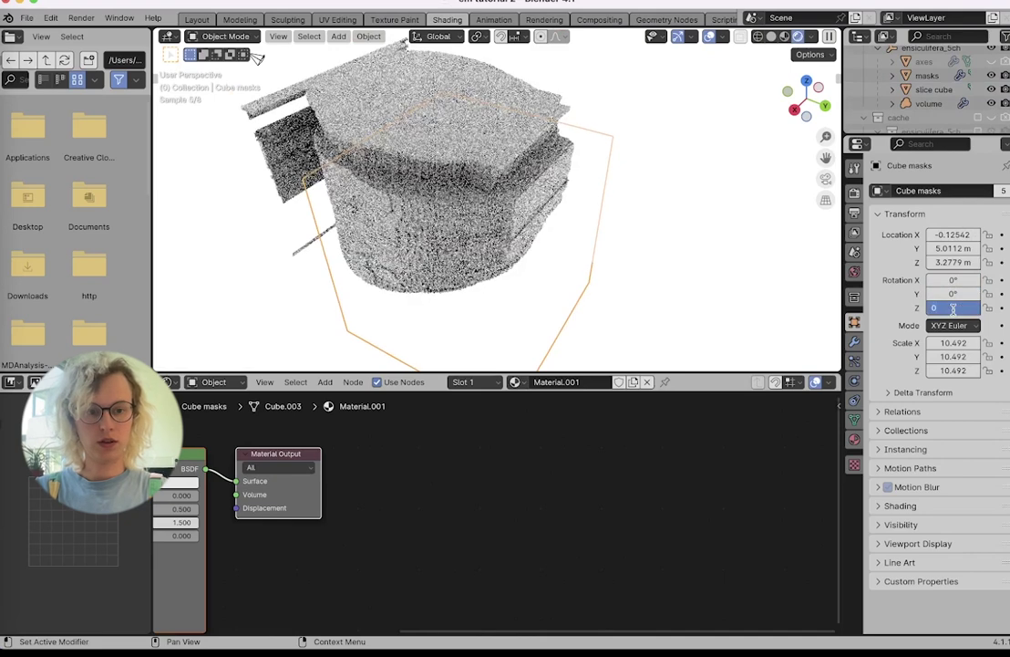
key(Return)
Move the Cube masks object up around the volume, to about X -1.9051 m, Y 1.4506 m, Z 10.39 m.
key(g)
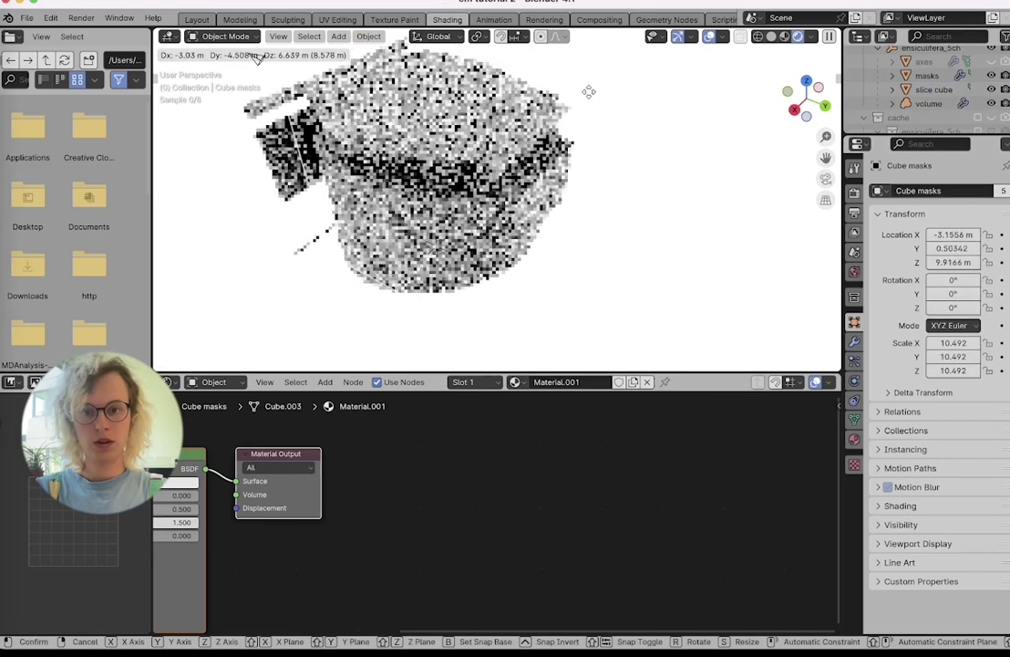
click(583, 118)
middle_drag(583, 118, 642, 60)
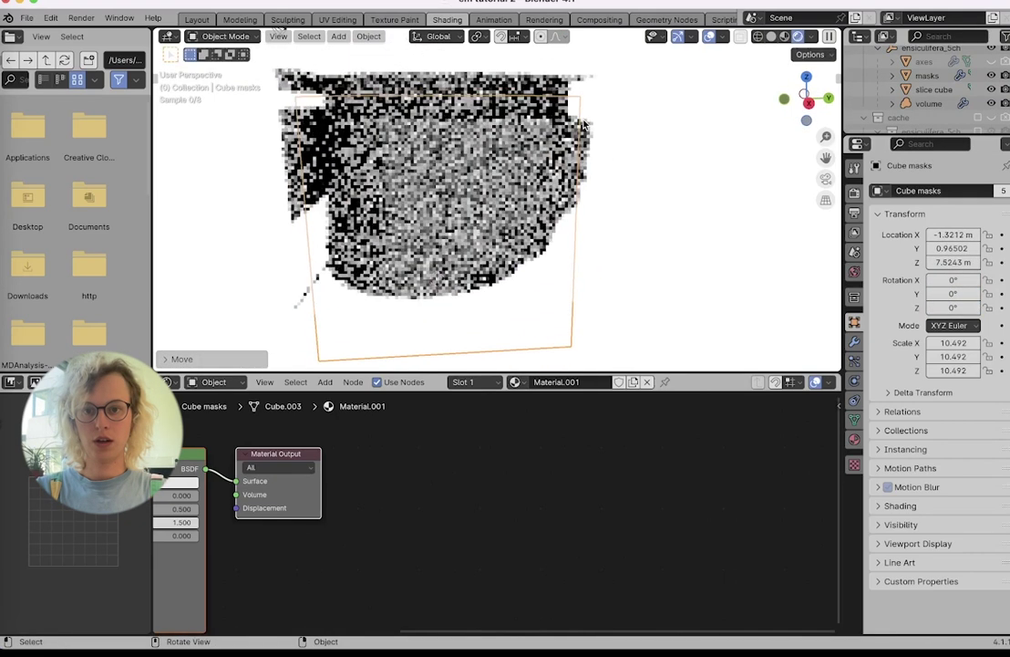
key(g)
click(550, 109)
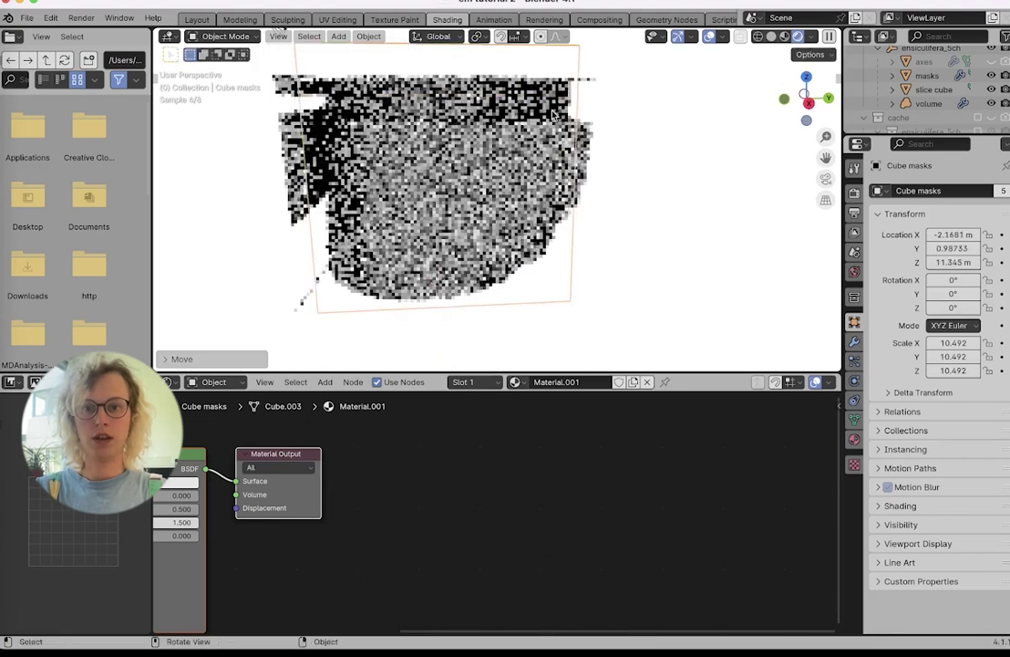
key(g)
click(558, 126)
middle_drag(558, 126, 687, 134)
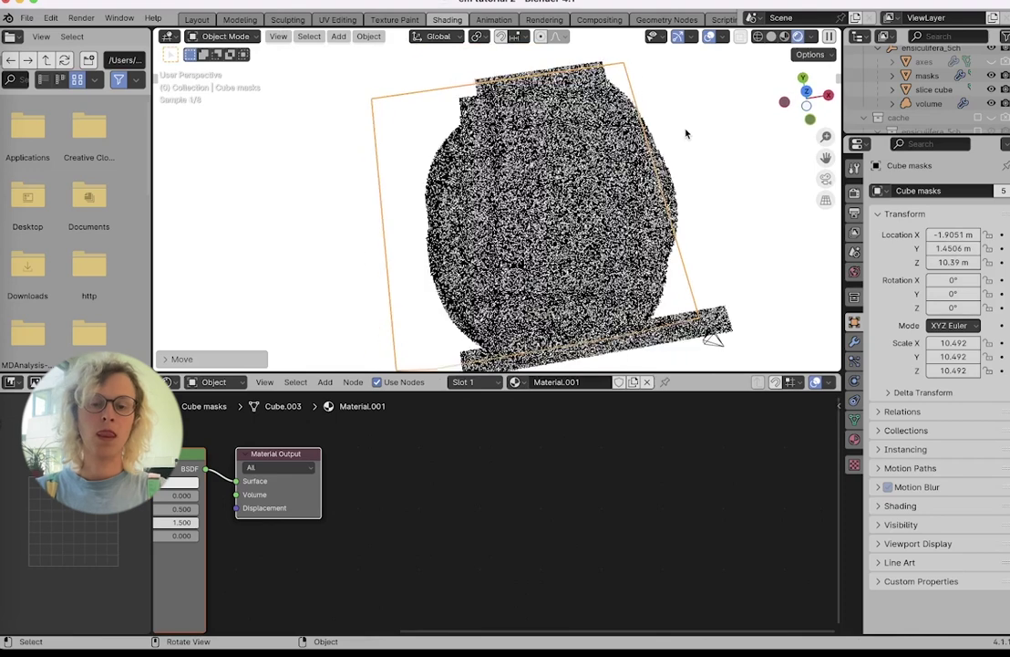
Look through the camera and set the output's Y resolution to 1920 px for a square frame.
click(806, 92)
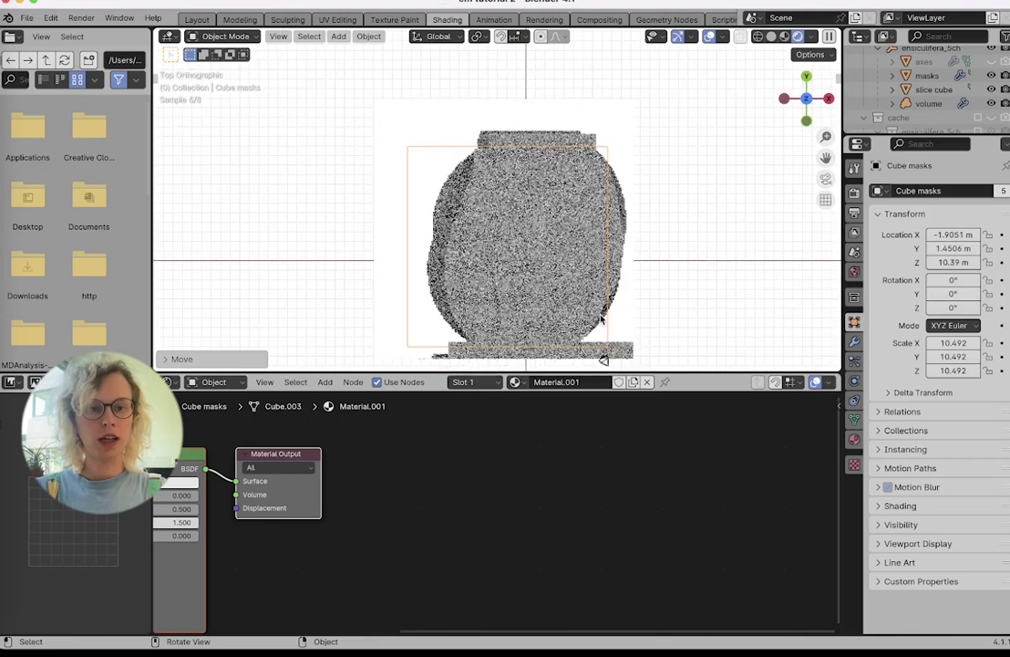
drag(824, 158, 820, 95)
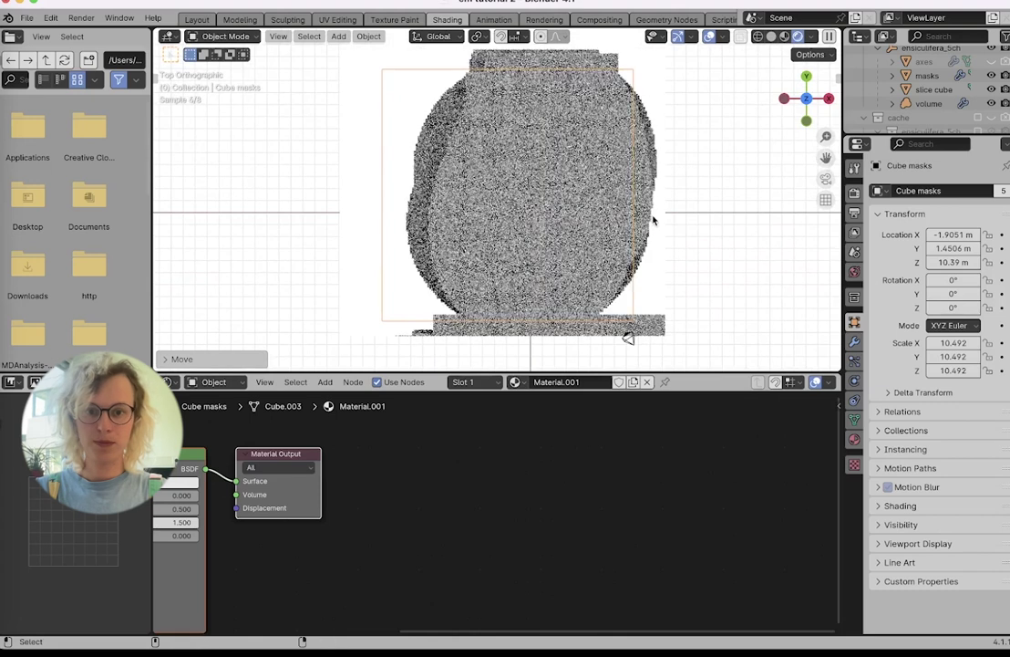
key(KP_0)
click(854, 211)
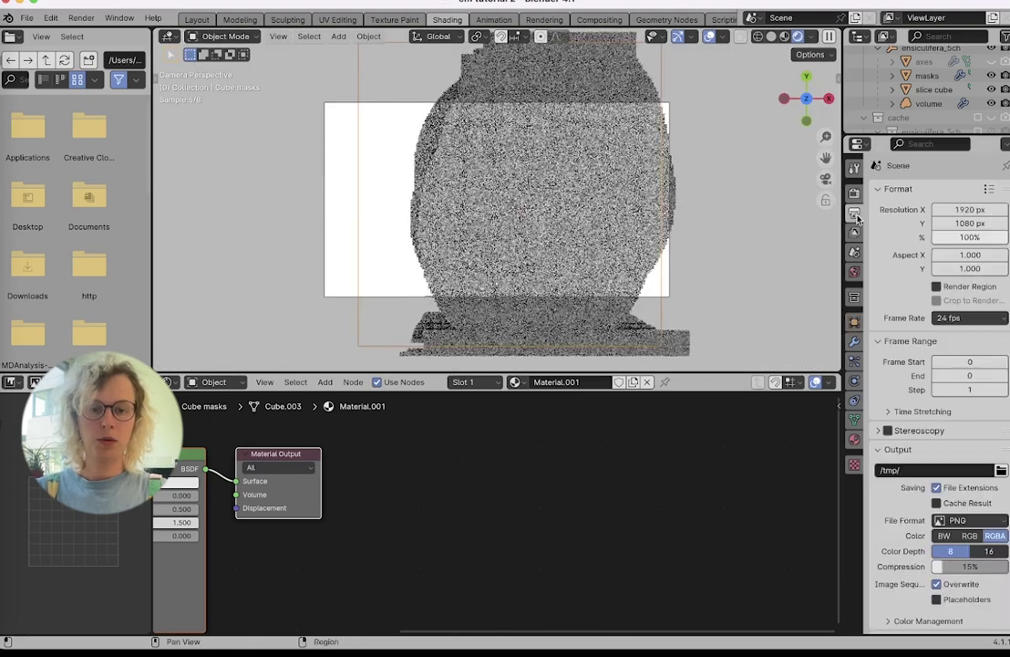
double_click(957, 224)
text(1920)
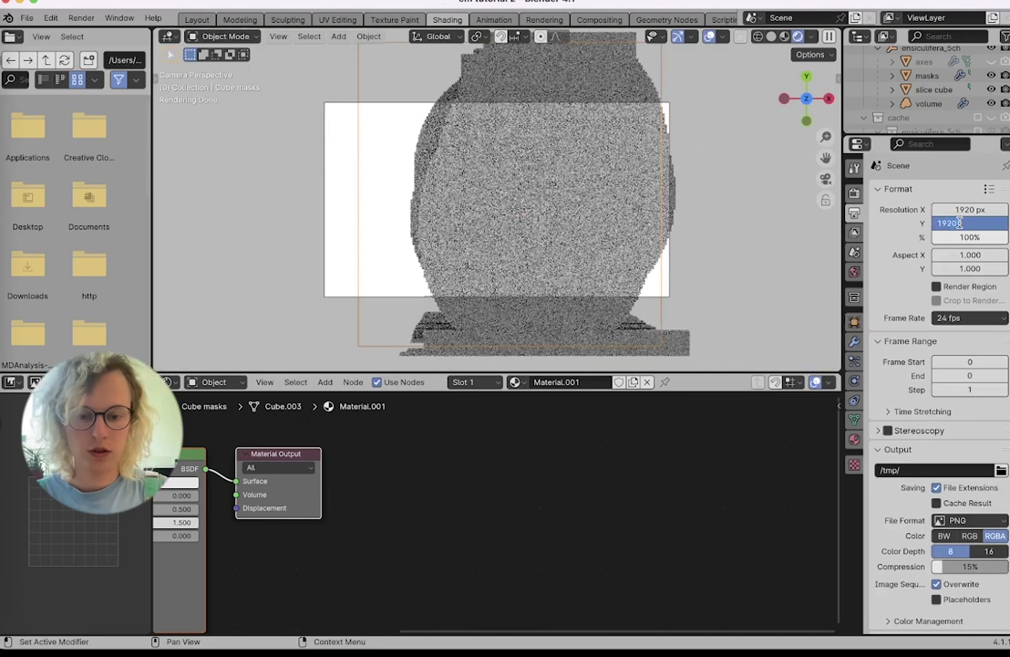
key(Return)
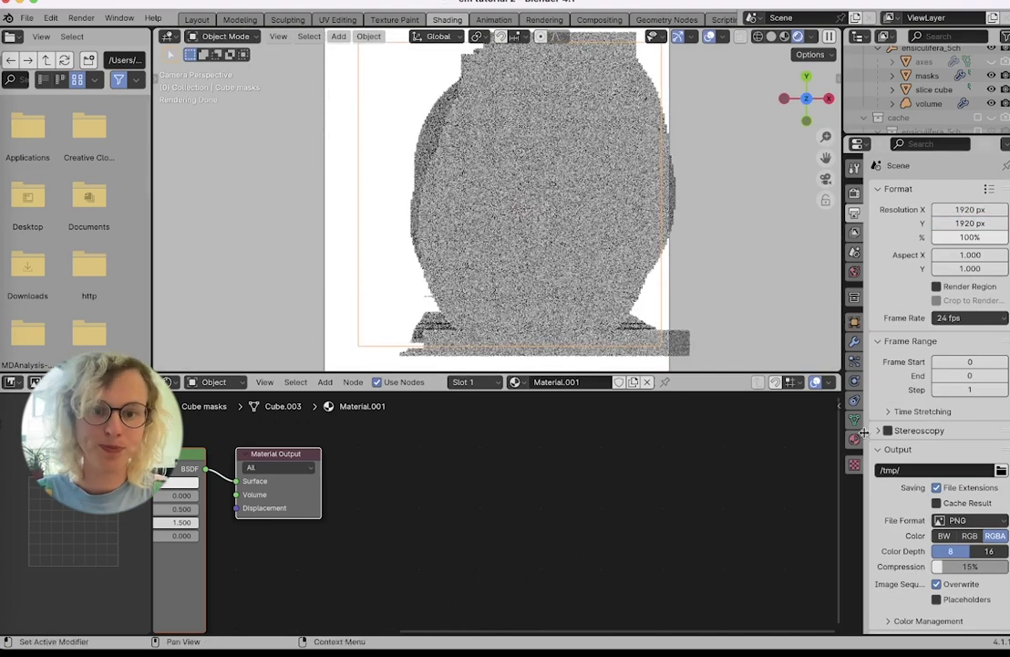
Change the camera's lens type from Perspective to Orthographic.
scroll(938, 69, up, 4)
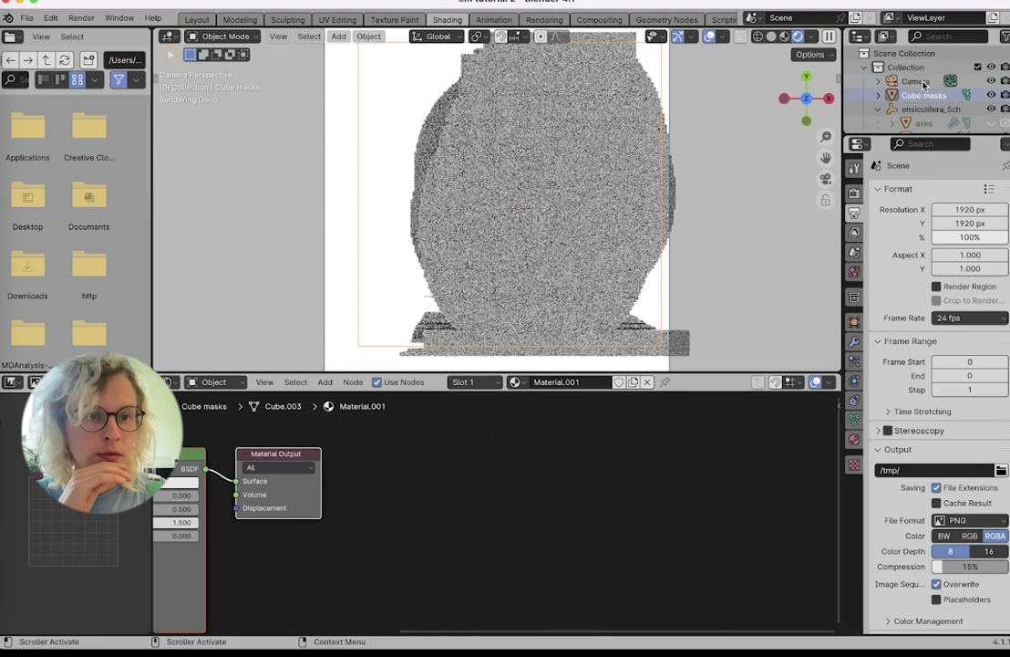
click(917, 81)
click(855, 379)
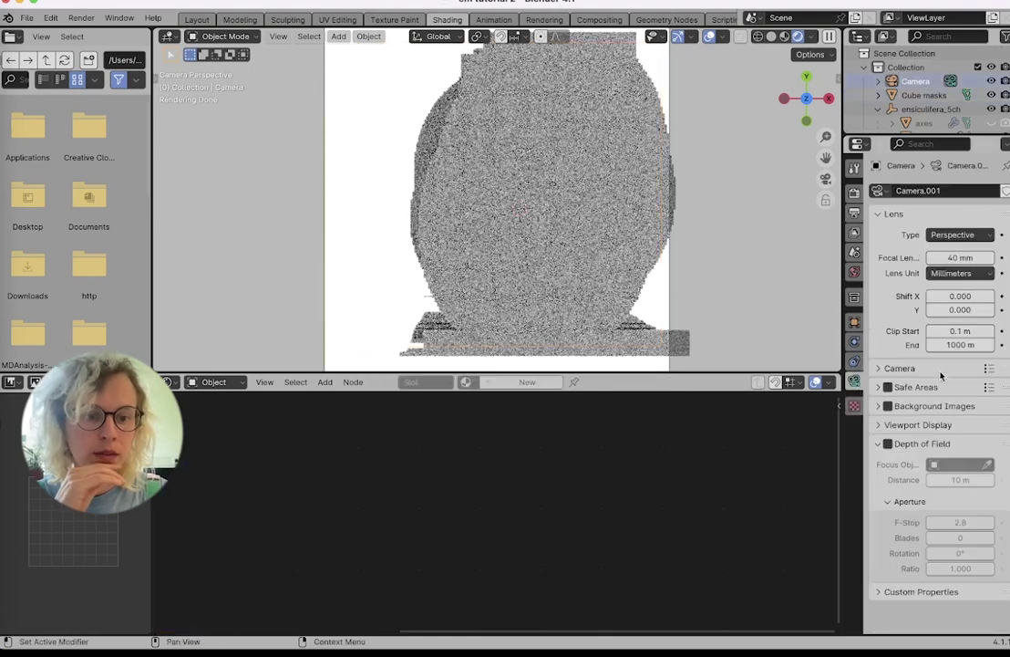
click(956, 234)
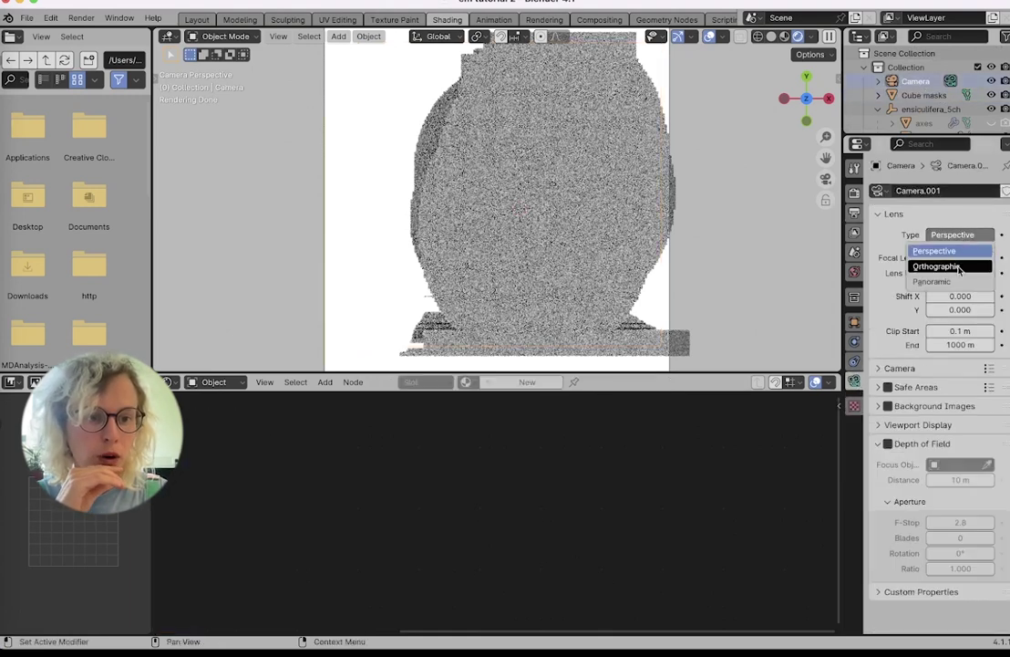
click(941, 269)
scroll(754, 227, down, 2)
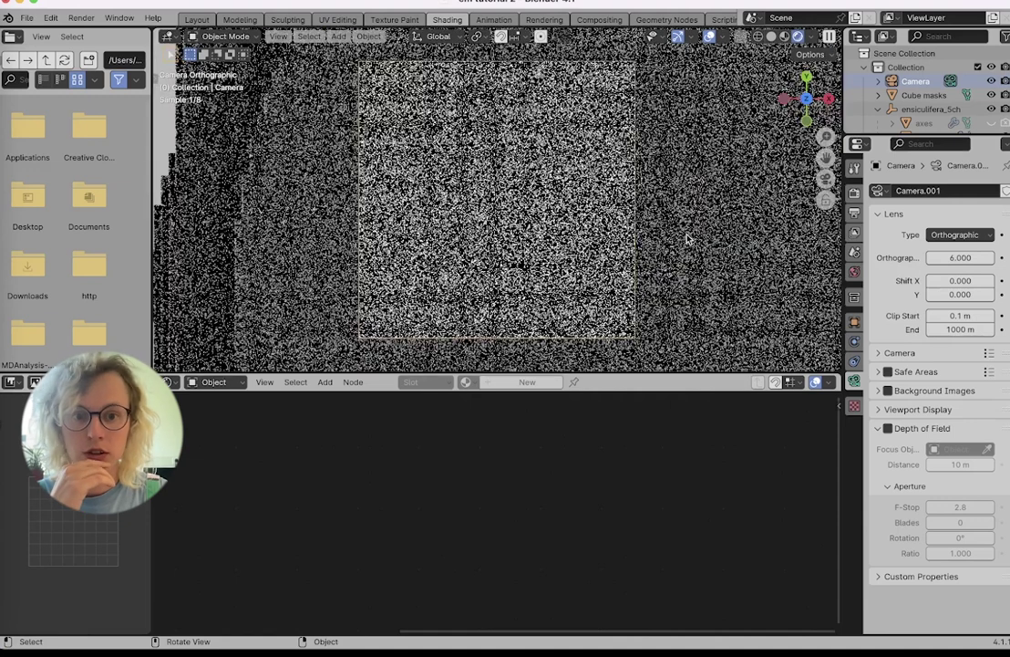
Enlarge the camera's orthographic scale to slightly above 19 and centre the camera over the volume at X 0.1197 m, Y 2.0261 m.
drag(960, 257, 987, 257)
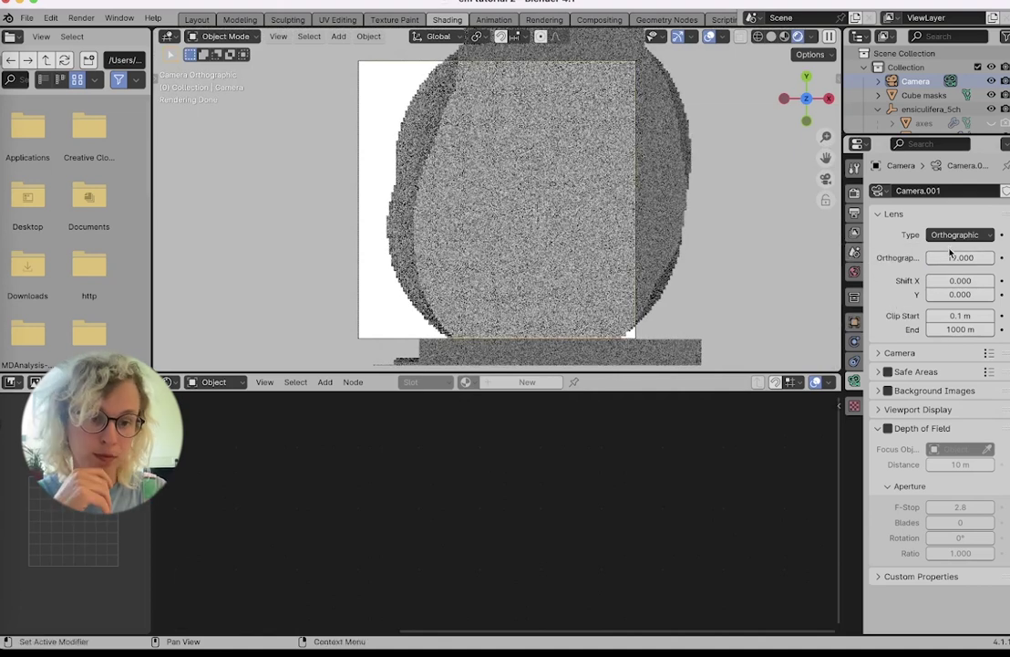
mouse_move(960, 258)
mouse_down()
mouse_move(1005, 236)
mouse_move(958, 248)
mouse_move(974, 248)
mouse_up()
click(853, 321)
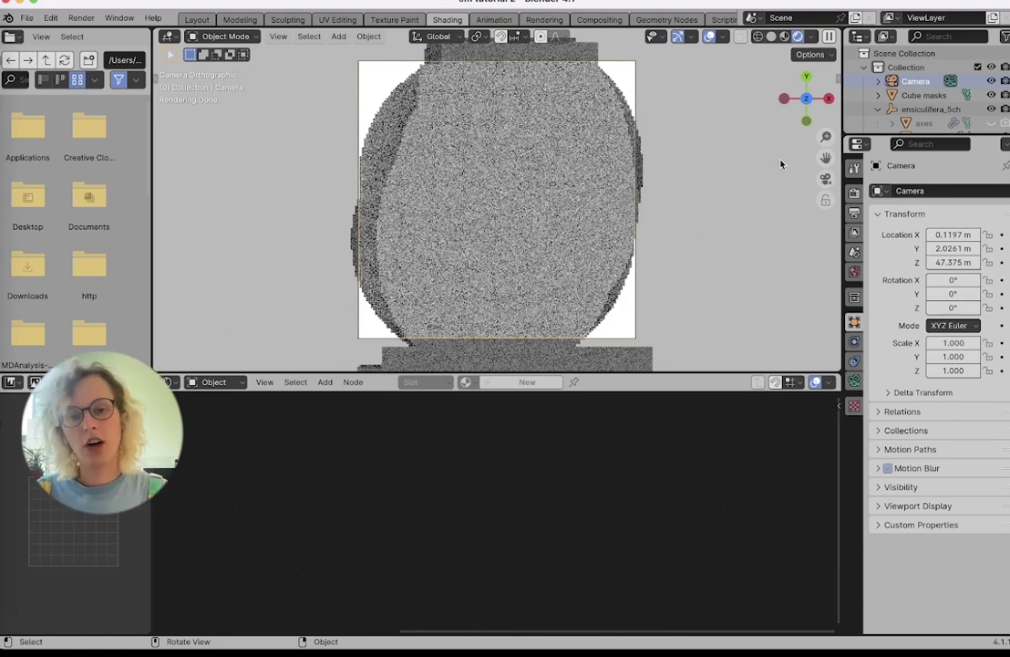
Switch the viewport to Material Preview shading and inspect the volume and its slicing cubes from the side and at an angle.
key(KP_3)
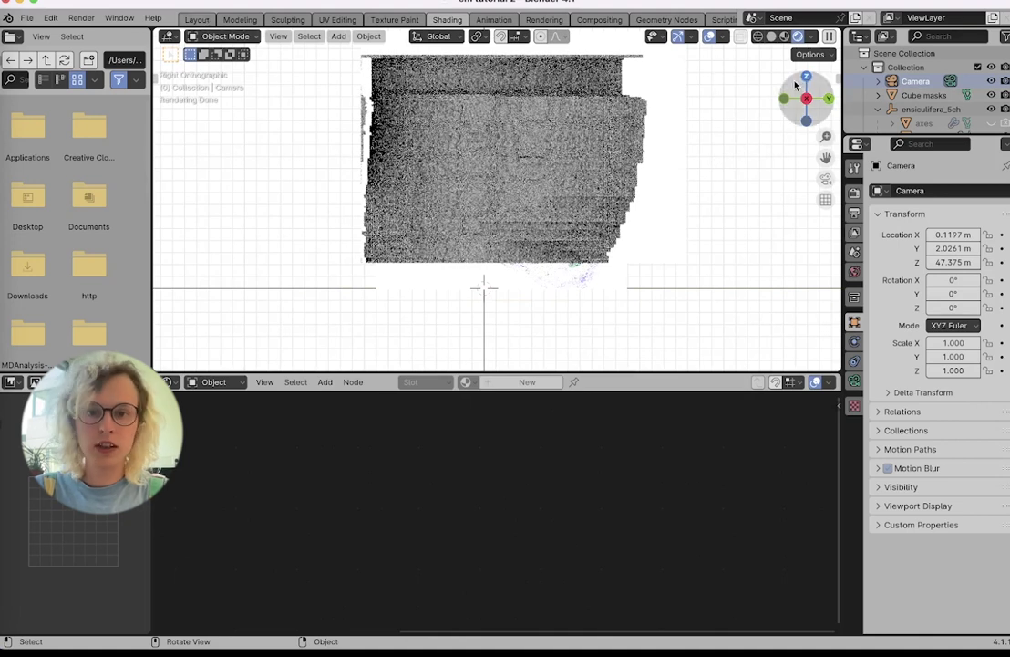
click(784, 37)
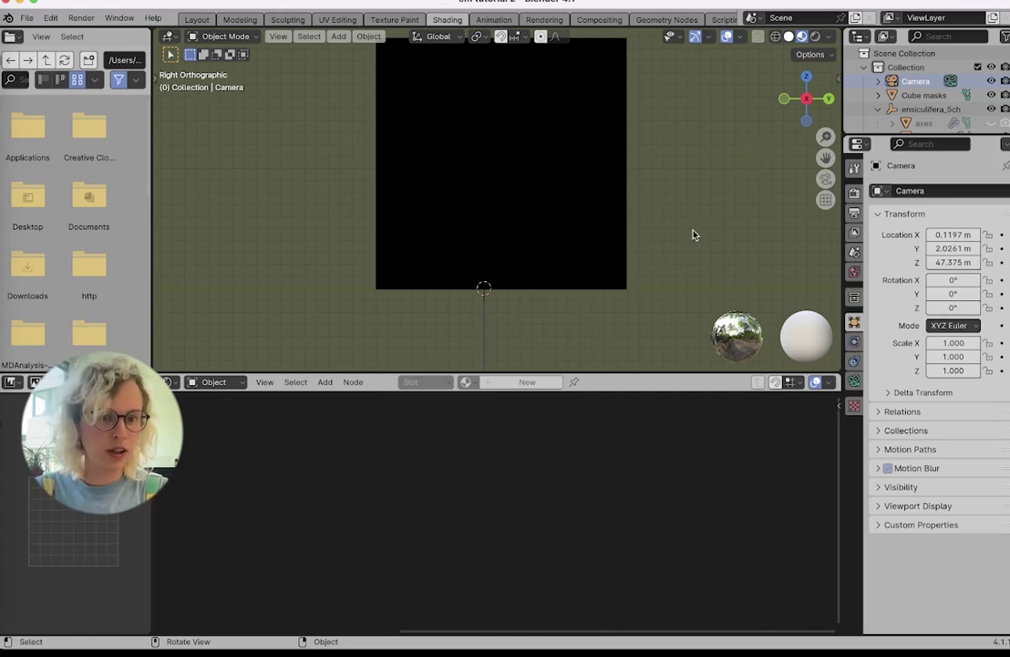
middle_drag(692, 234, 674, 156)
scroll(675, 154, left, 5)
scroll(675, 153, up, 4)
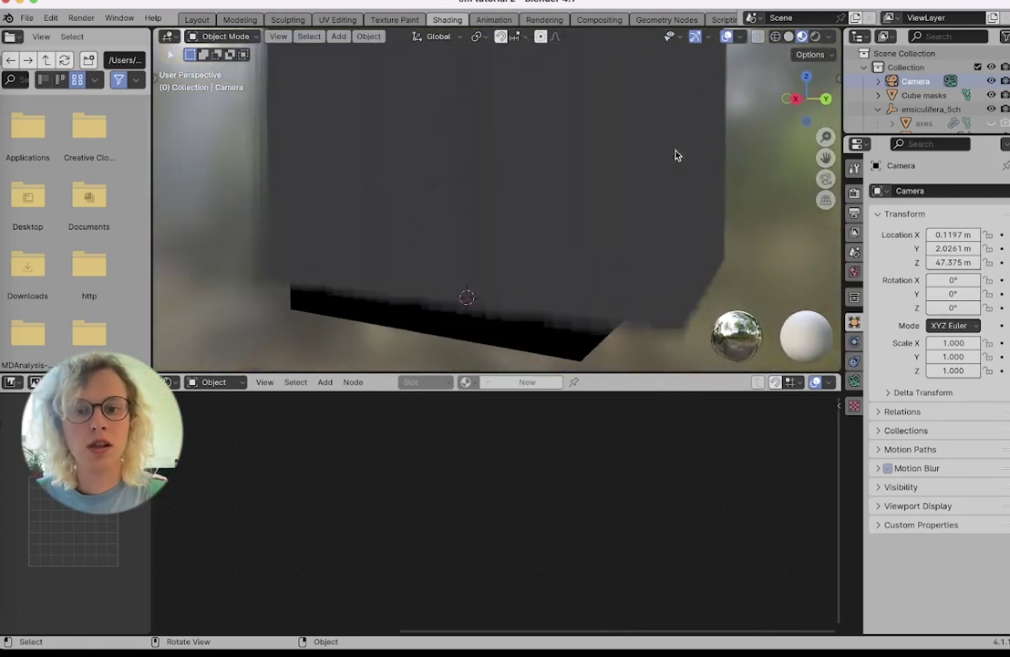
scroll(637, 163, left, 3)
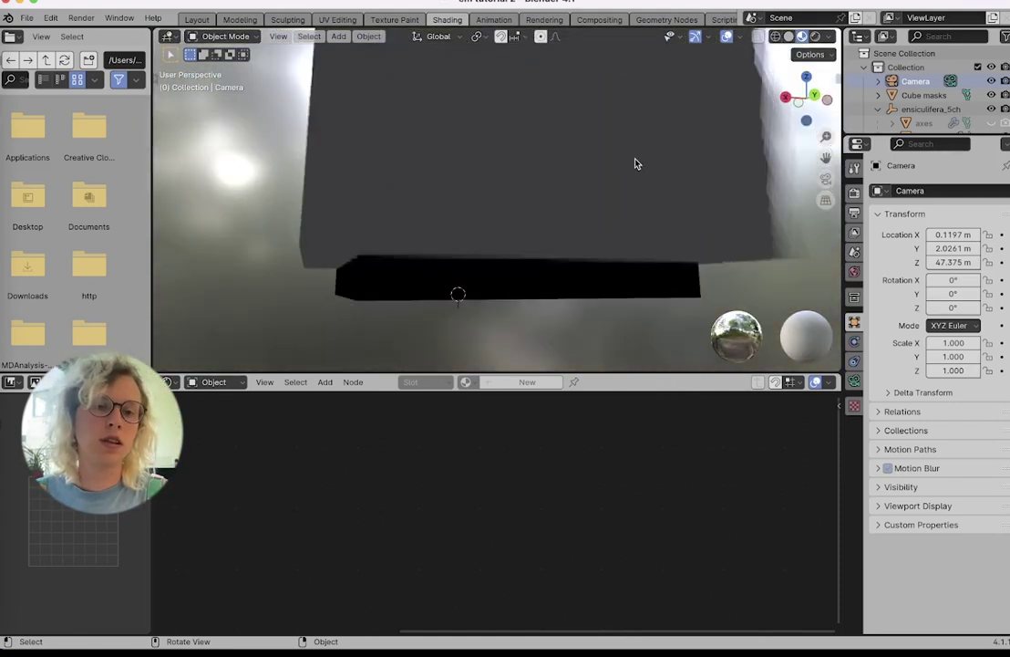
scroll(637, 163, right, 3)
scroll(636, 163, down, 3)
scroll(637, 164, down, 8)
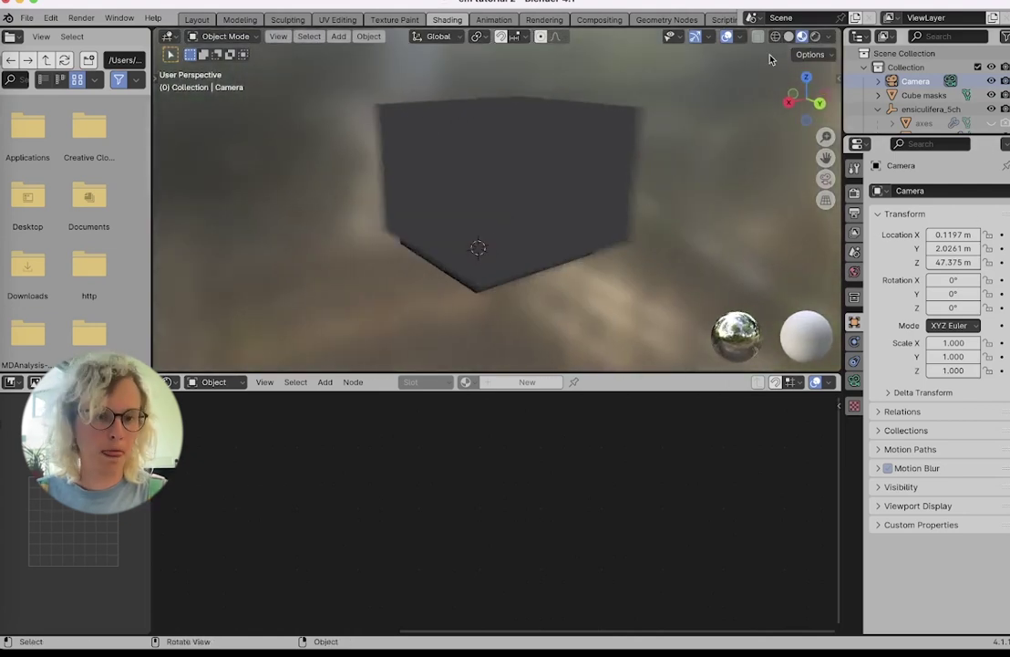
Hide the volume object in the viewport.
scroll(994, 73, down, 5)
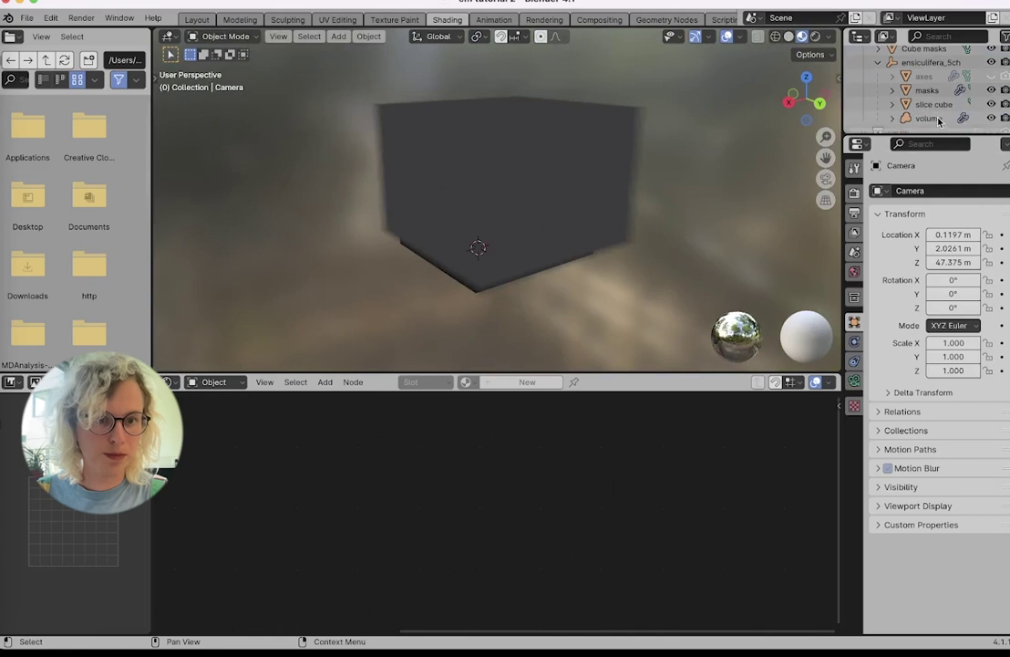
scroll(994, 74, up, 3)
click(992, 109)
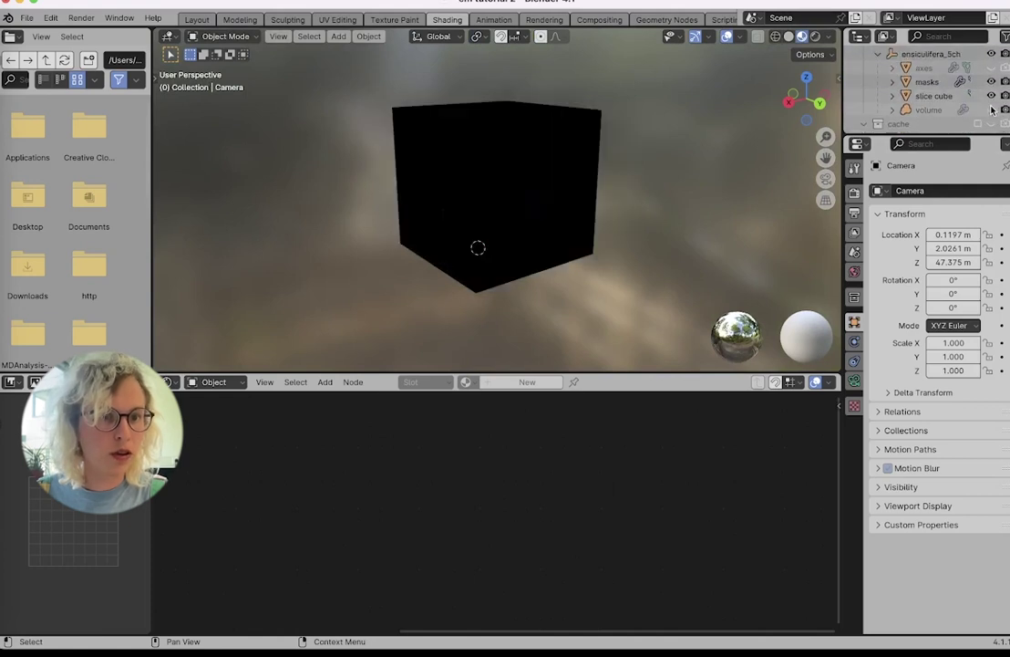
scroll(967, 110, down, 1)
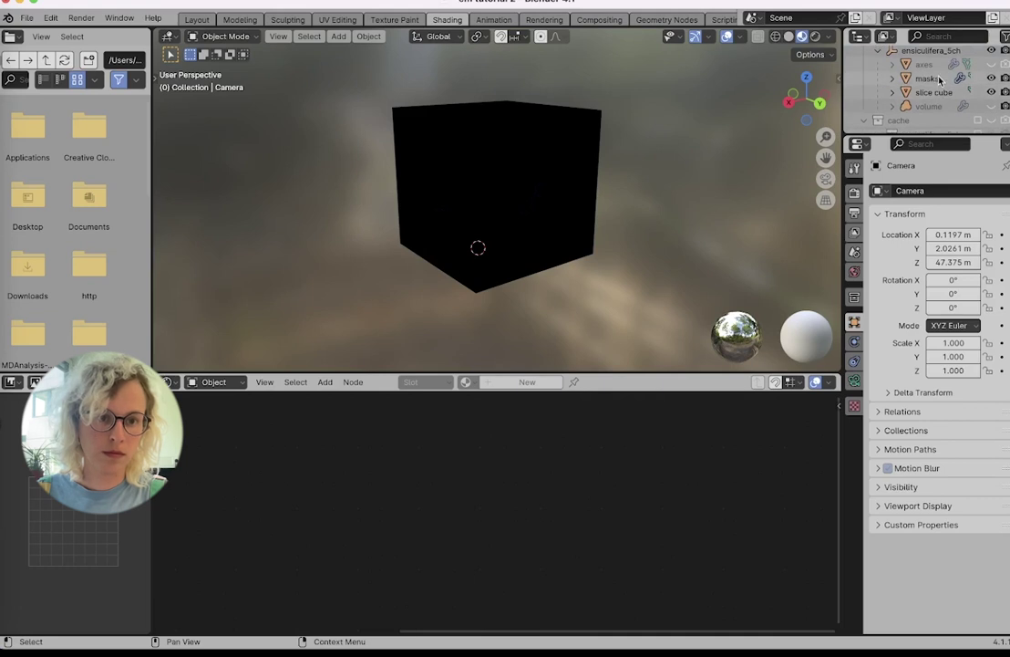
scroll(622, 202, right, 4)
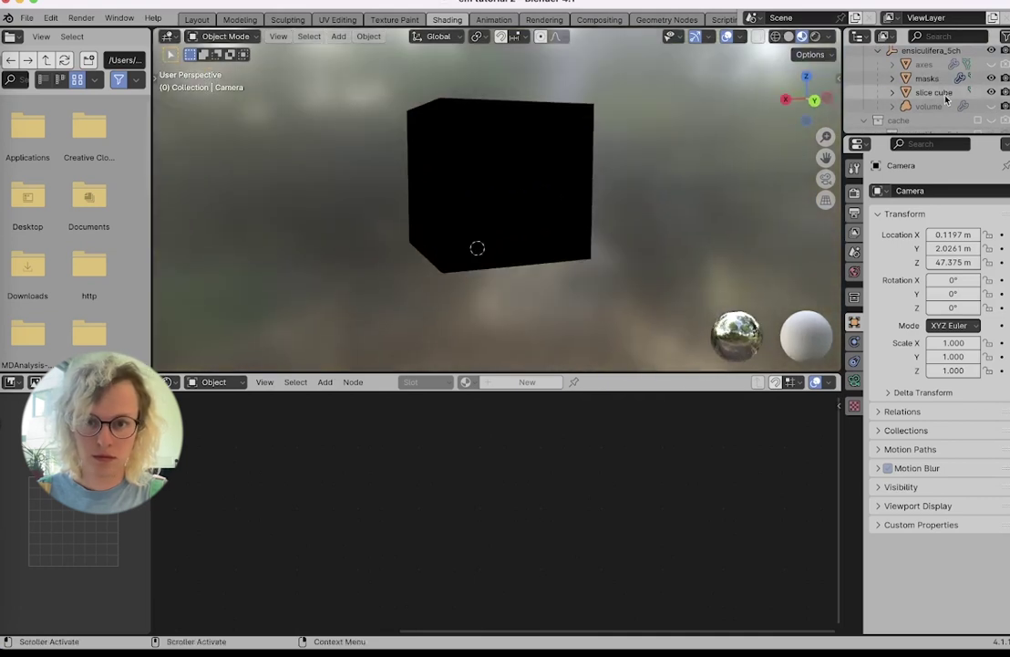
Set the blend mode of the Cube masks object's material to Alpha Blend in its viewport display settings.
scroll(921, 95, up, 4)
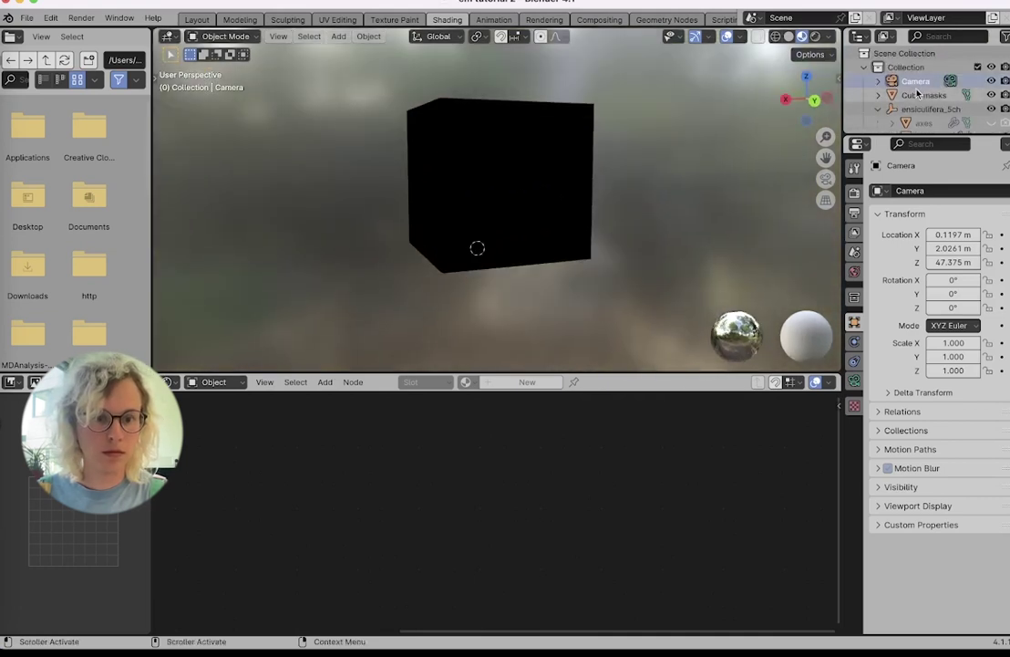
click(923, 95)
click(854, 438)
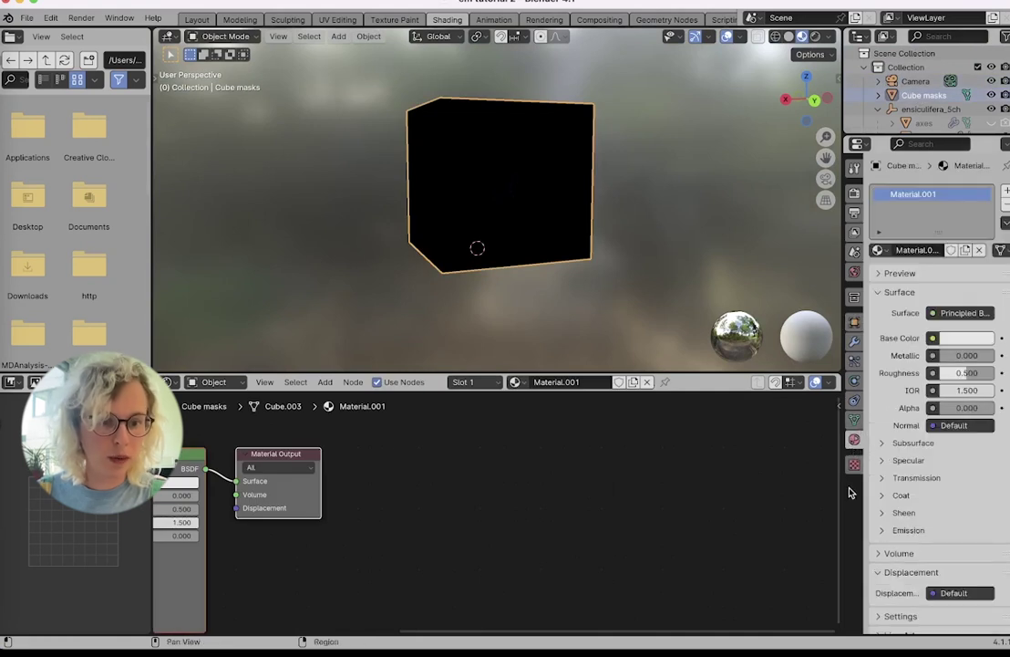
click(887, 588)
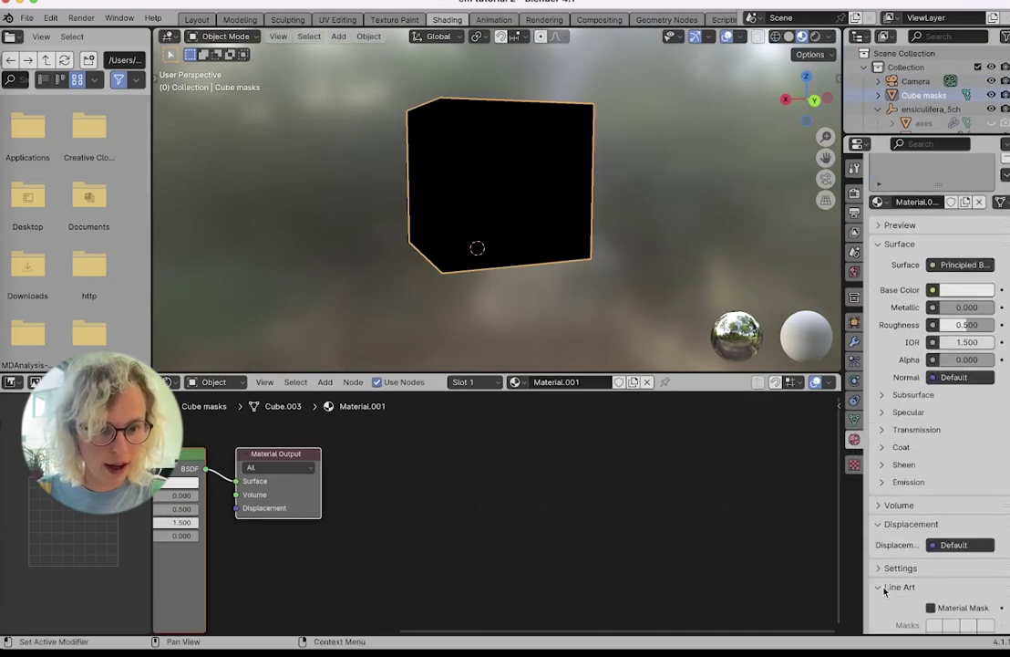
click(884, 588)
click(899, 605)
scroll(900, 609, down, 5)
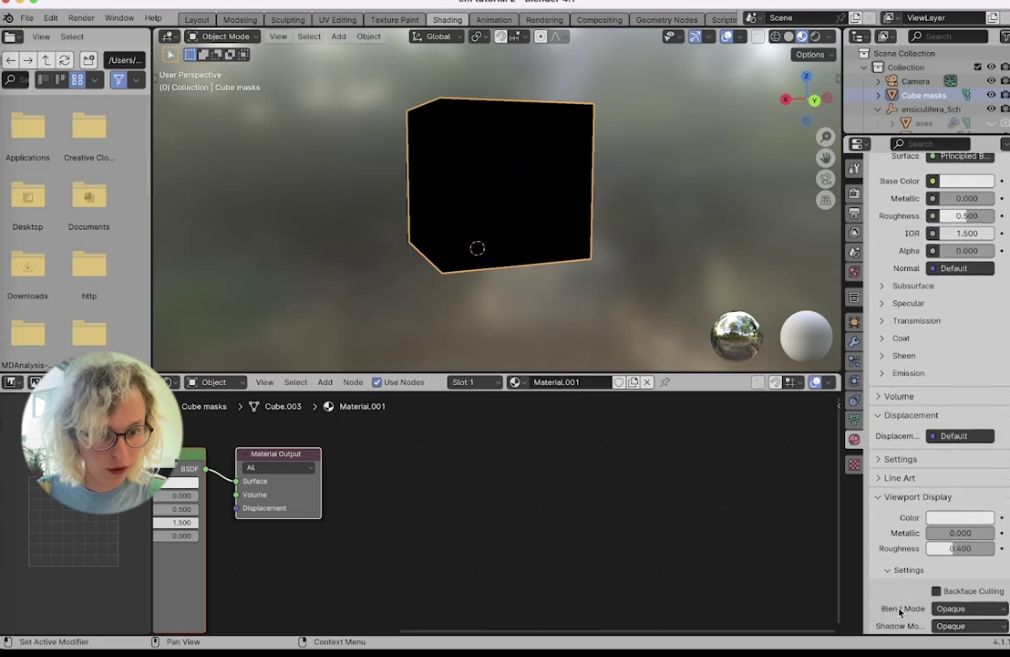
click(962, 554)
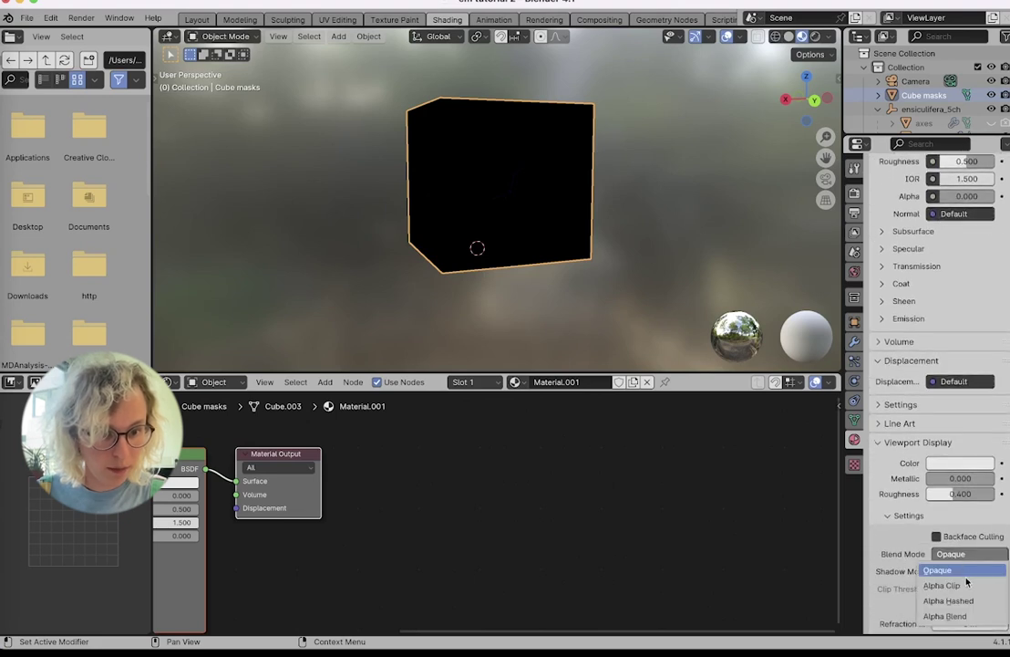
click(959, 614)
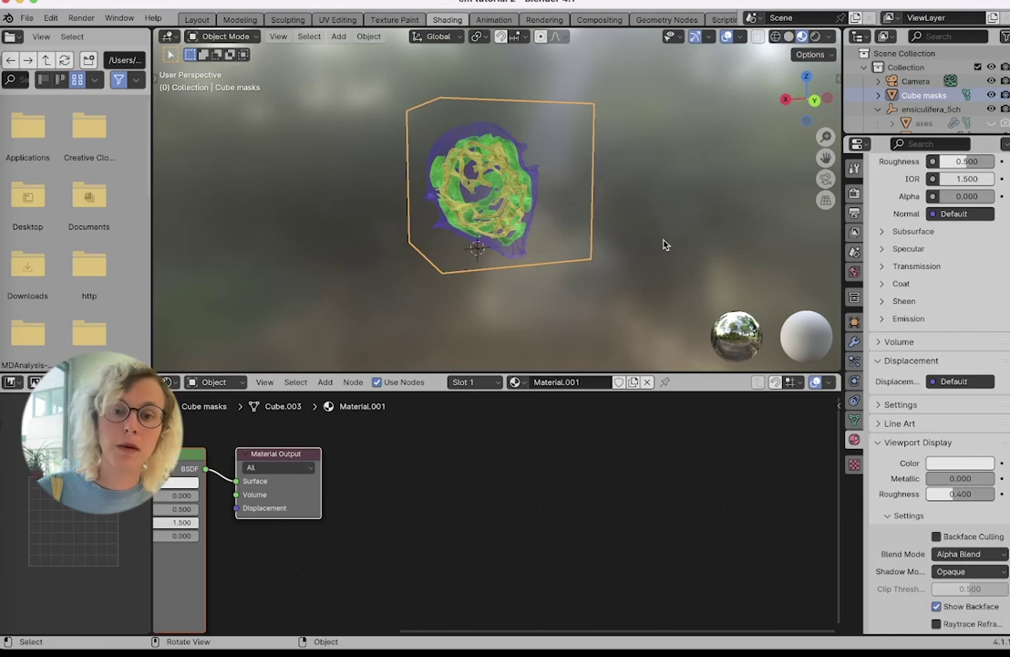
Limit the masks object's geometry nodes modifier to its first channel by disabling the other three, and deselect the object.
scroll(908, 109, down, 2)
click(926, 96)
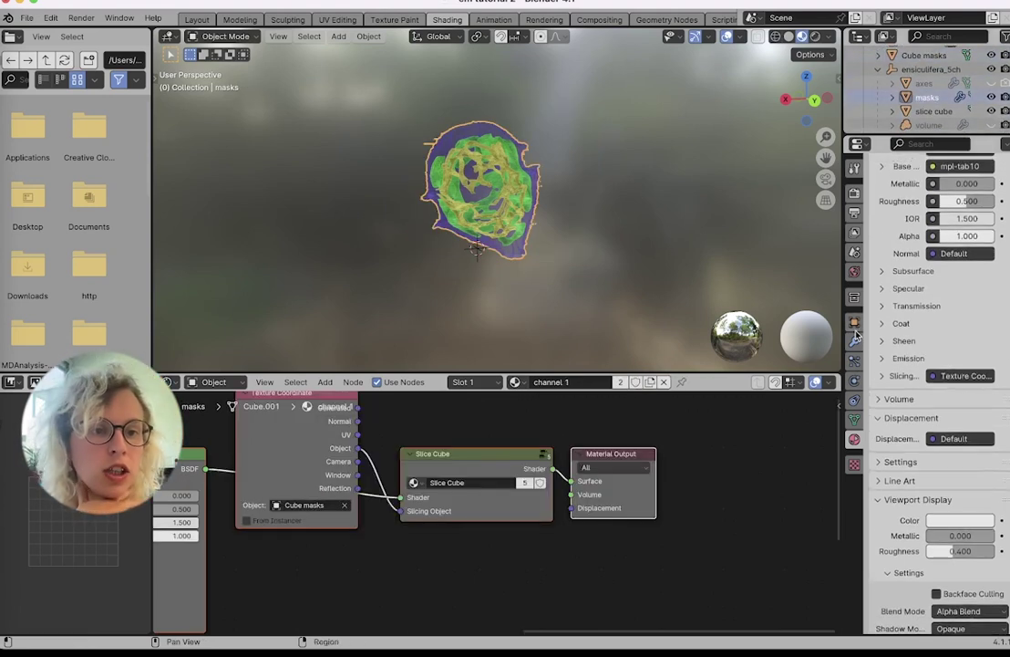
click(854, 340)
click(931, 269)
click(931, 287)
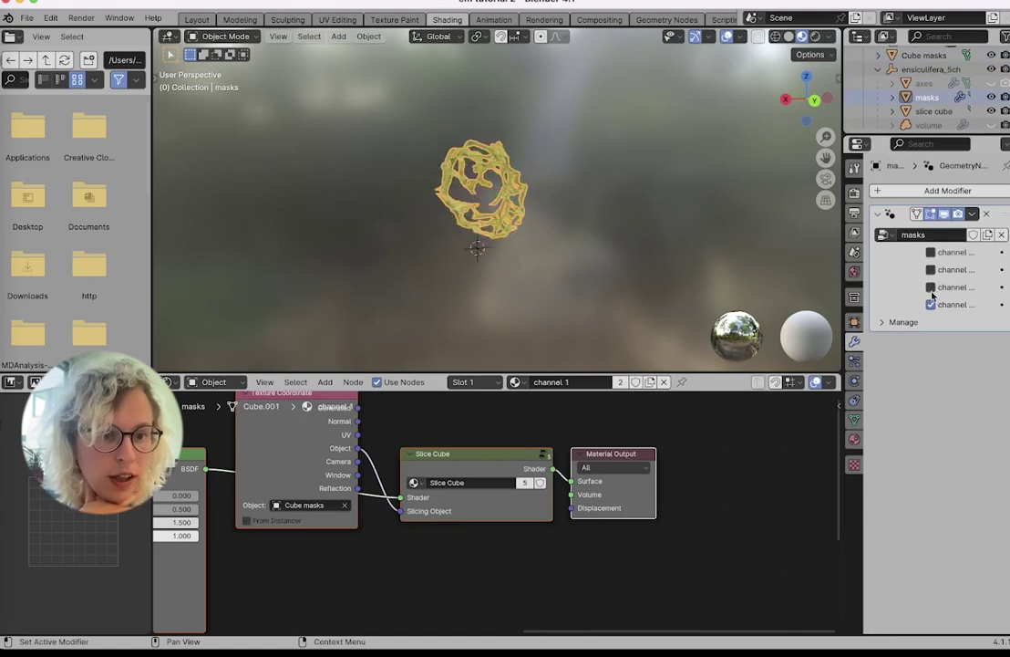
click(931, 304)
click(931, 252)
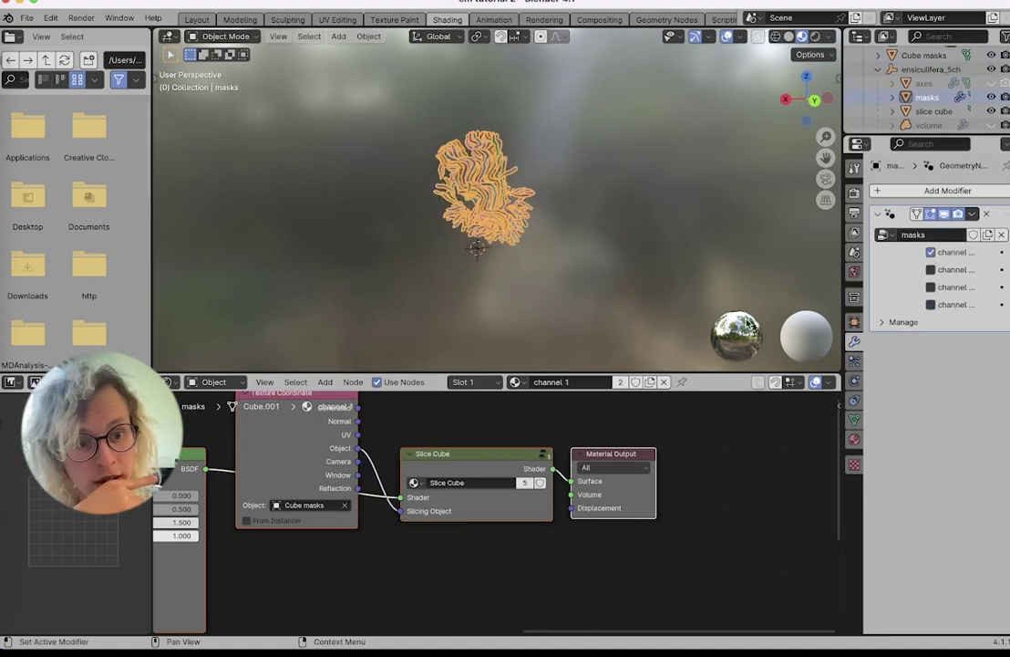
click(719, 286)
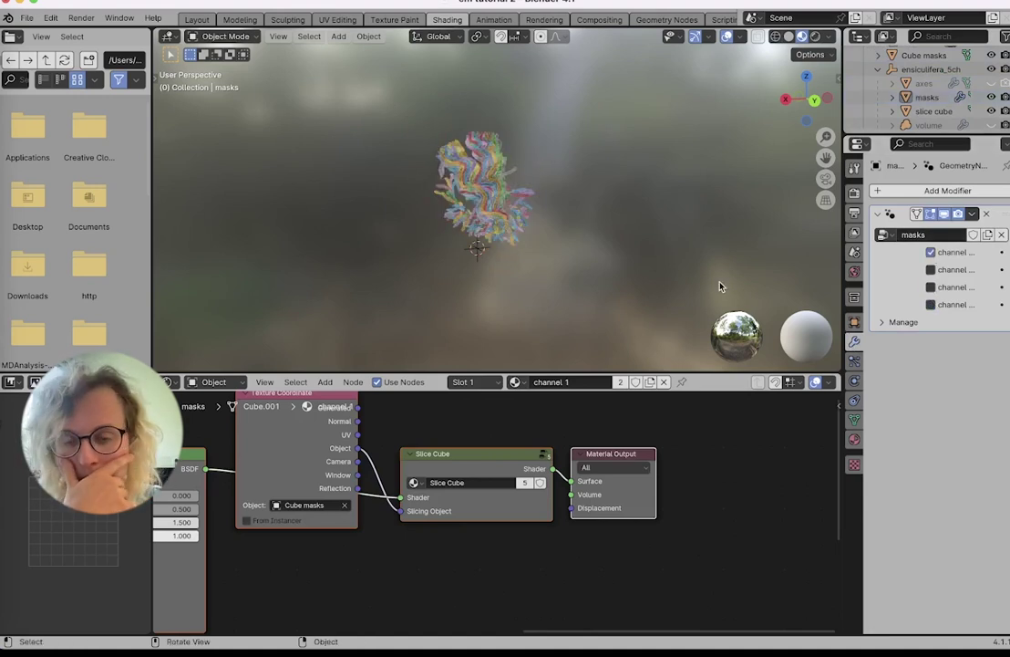
click(854, 322)
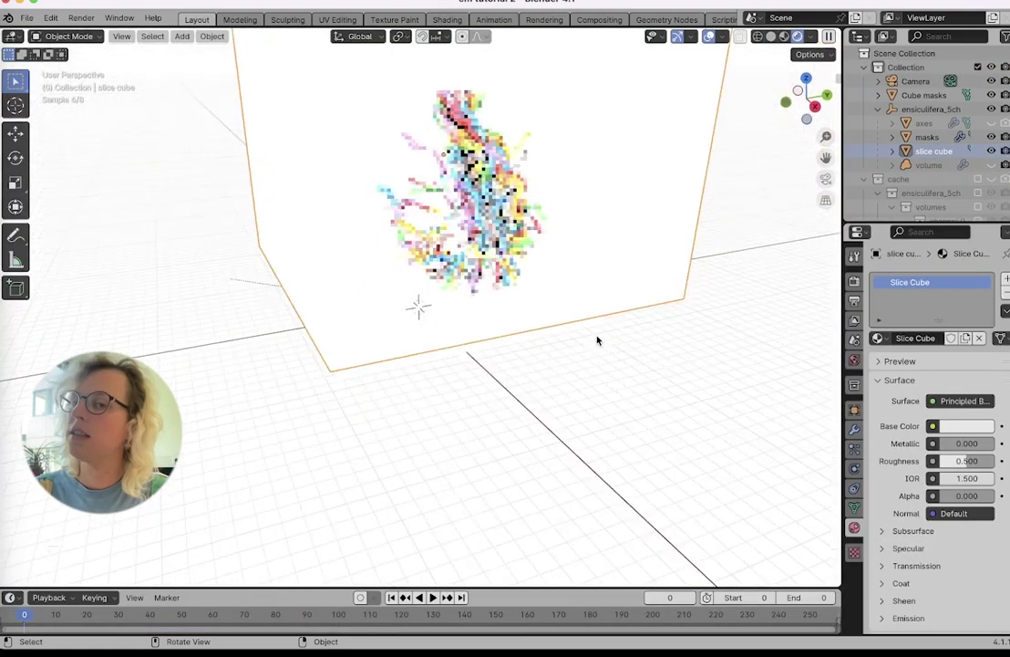
Enable the channel 2 labelmask alongside the first channel in the masks object's modifier.
middle_drag(597, 340, 595, 338)
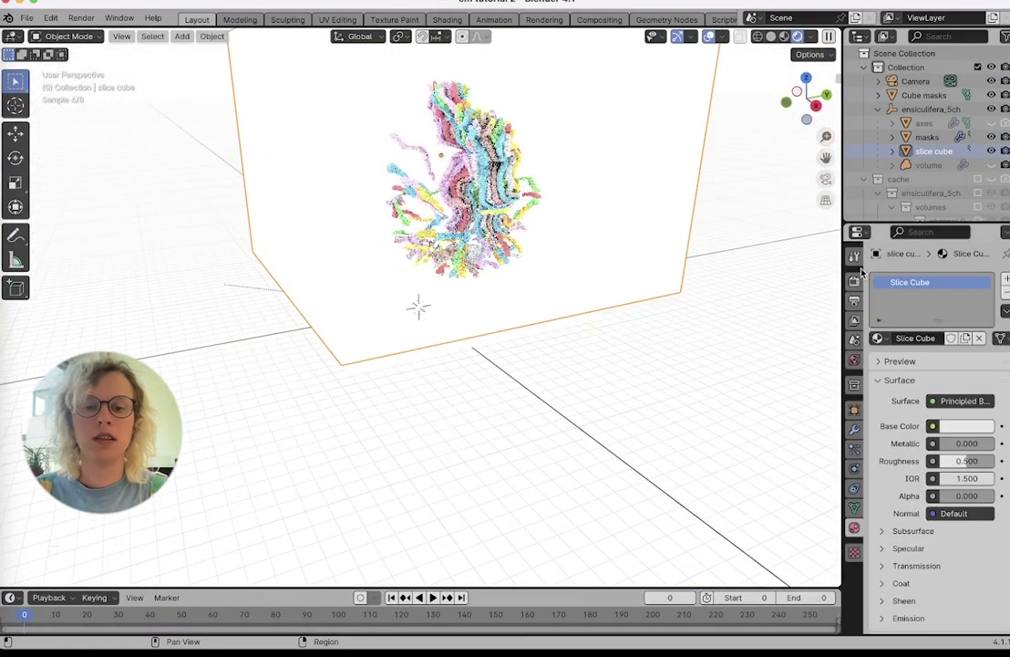
click(928, 137)
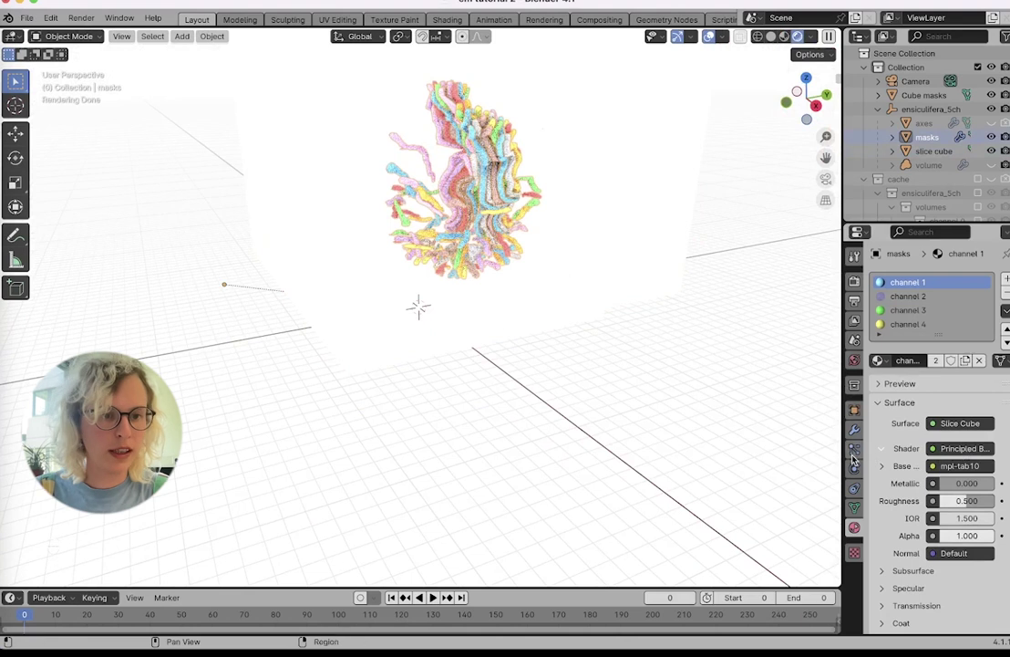
click(855, 429)
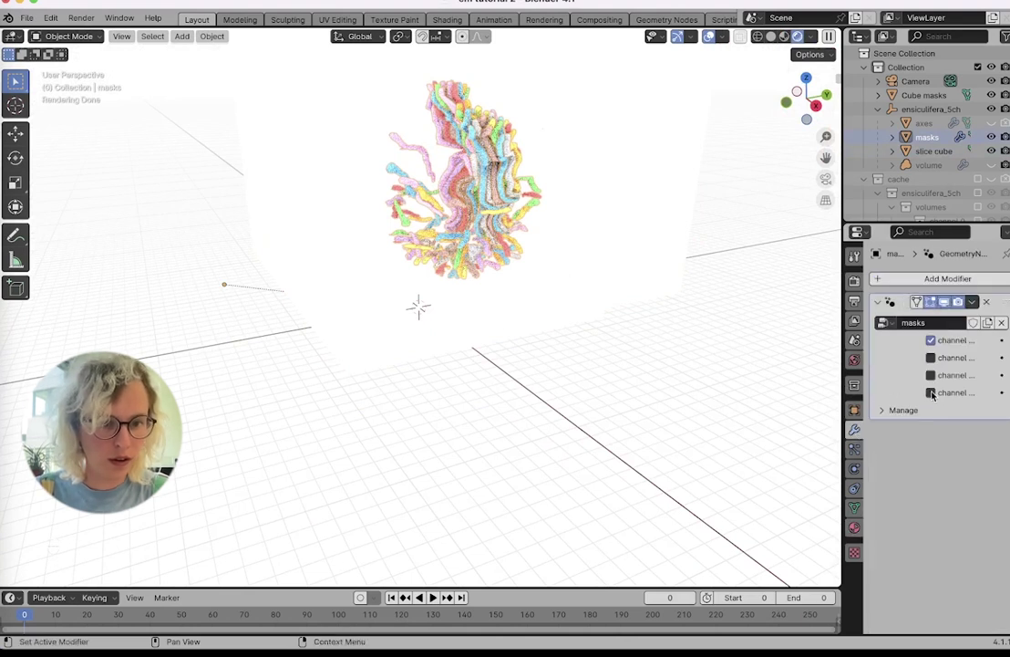
click(931, 393)
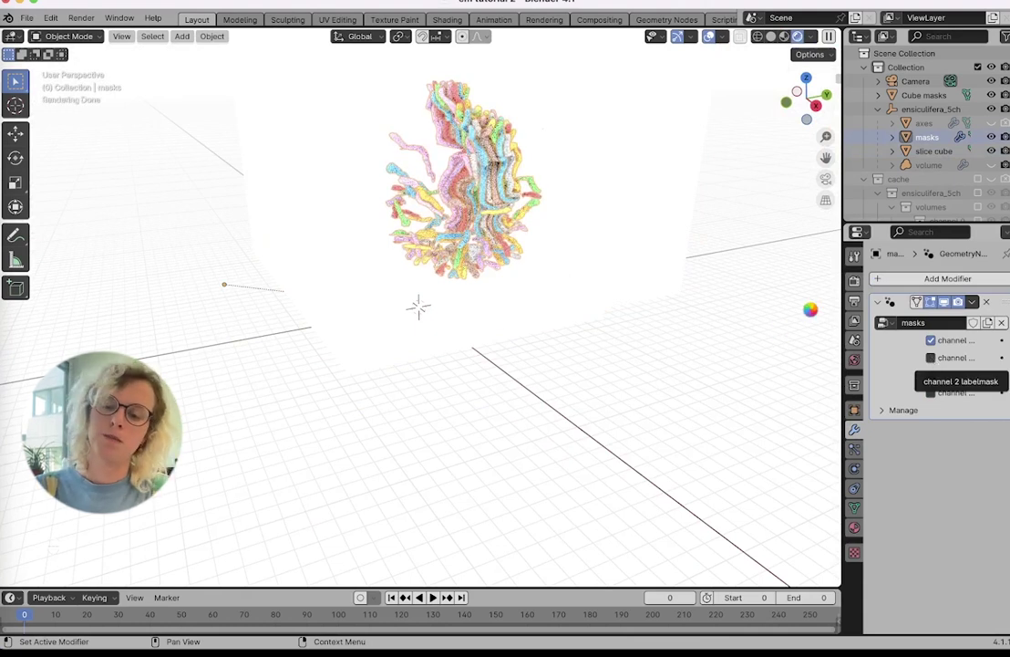
click(931, 357)
scroll(812, 313, down, 3)
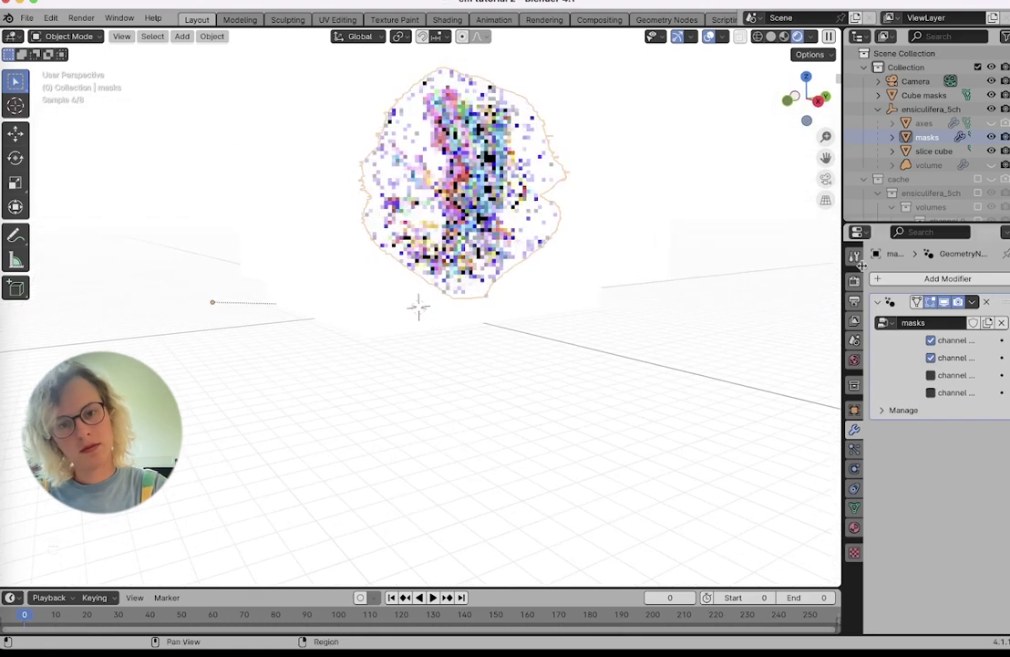
drag(825, 157, 763, 248)
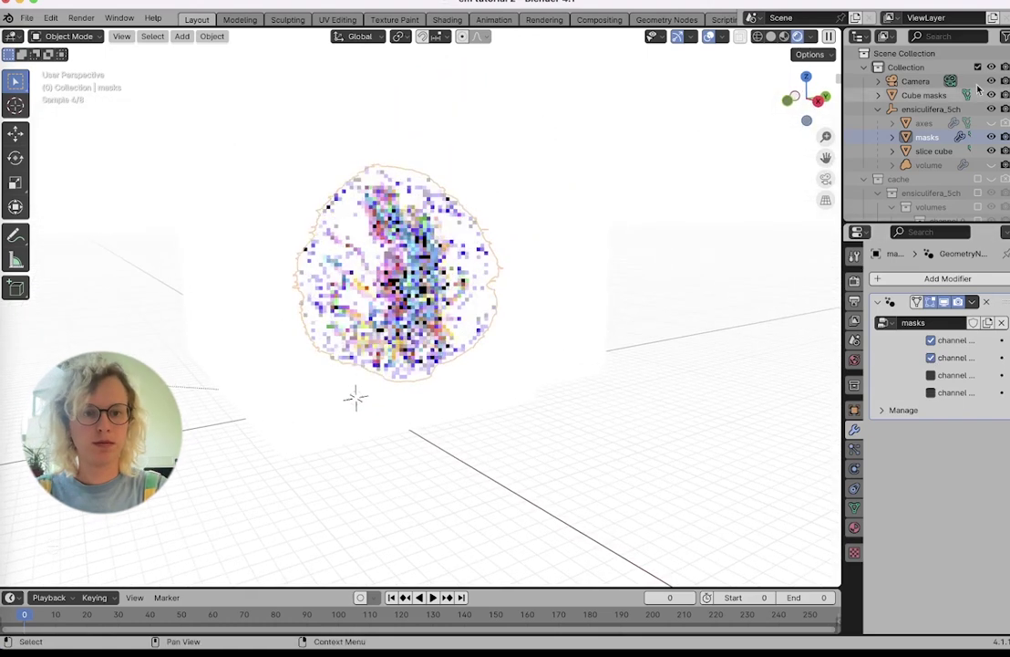
Lower the slice cube along the global Z axis to about Z 8.16 m so that it cuts through the masks.
click(938, 152)
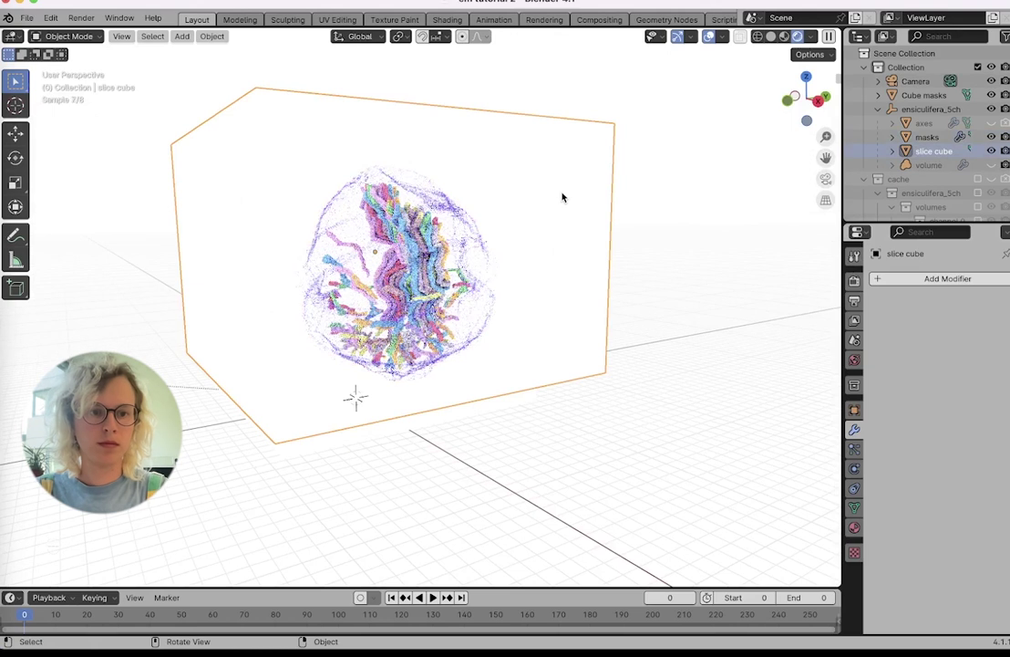
key(g)
key(z)
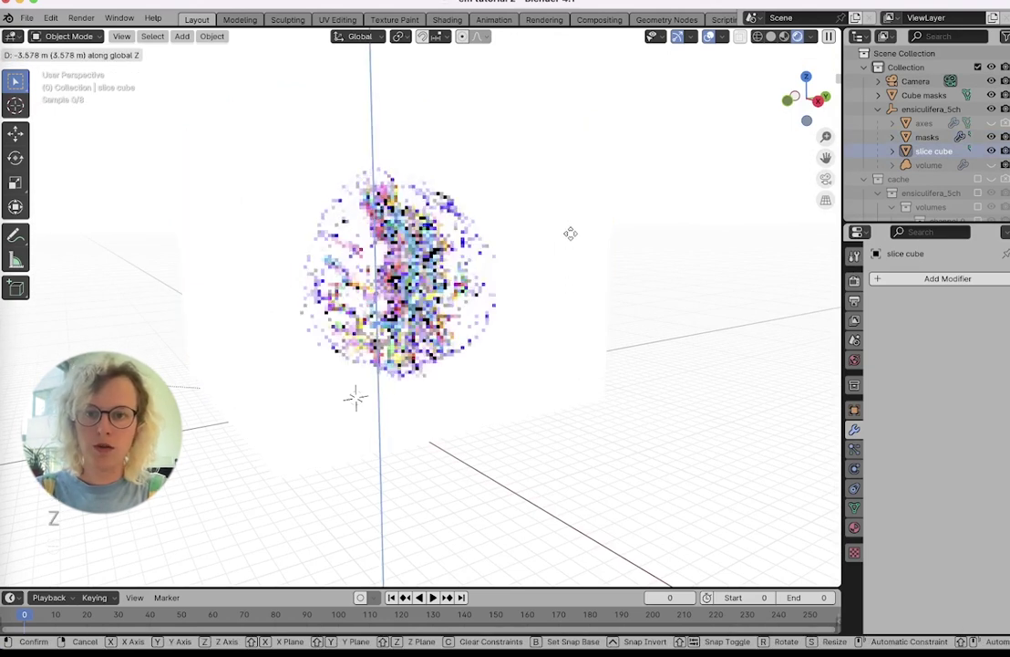
click(570, 239)
scroll(549, 236, right, 3)
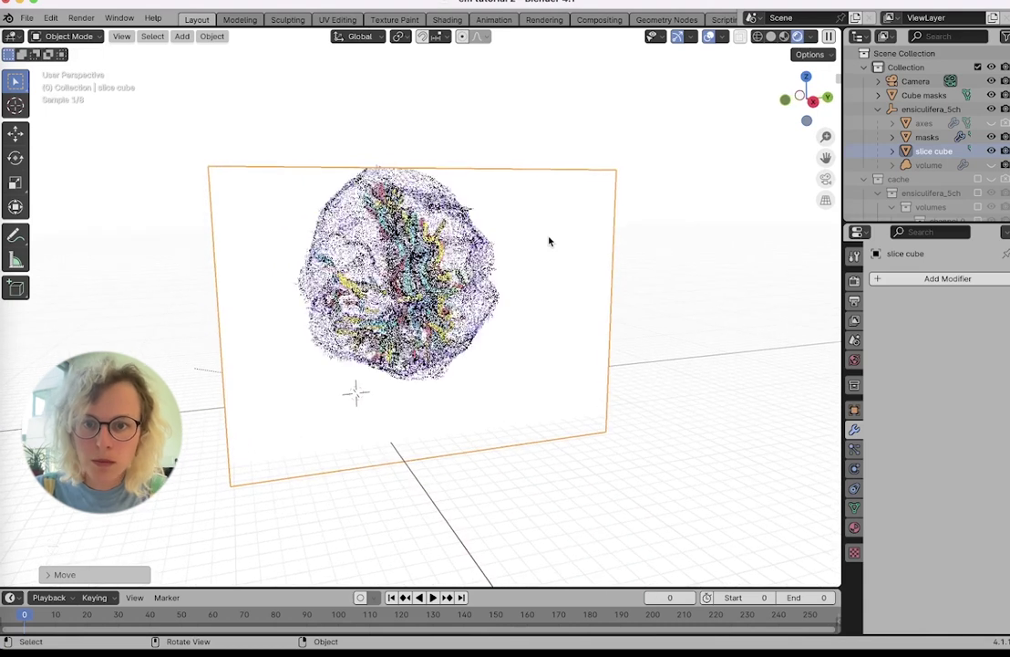
scroll(503, 302, right, 3)
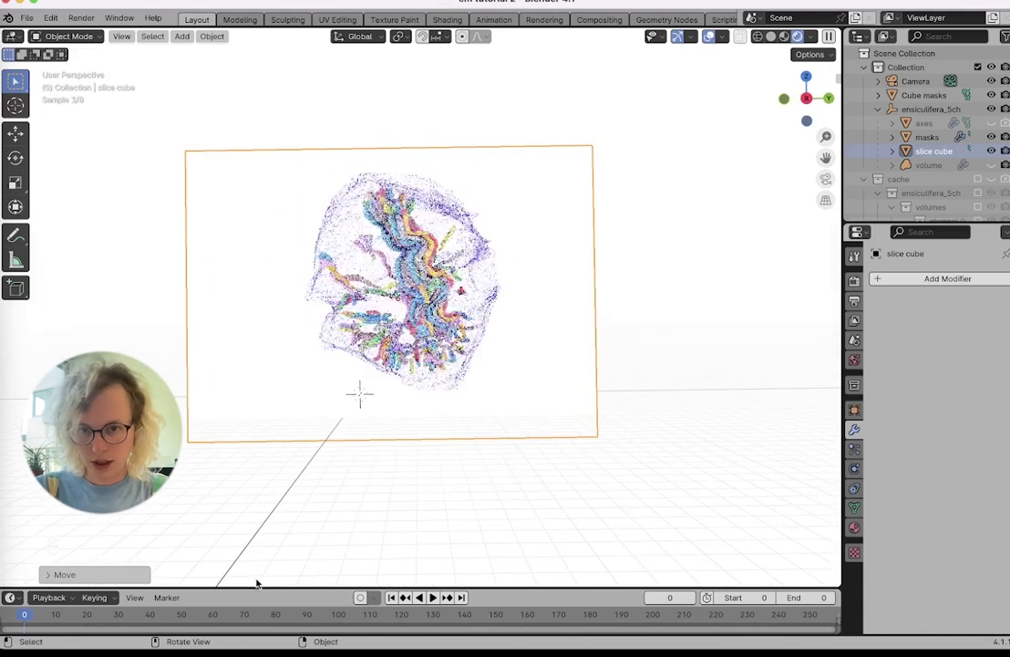
Enlarge the timeline area and keyframe the slice cube's location at frame 0.
drag(256, 587, 257, 541)
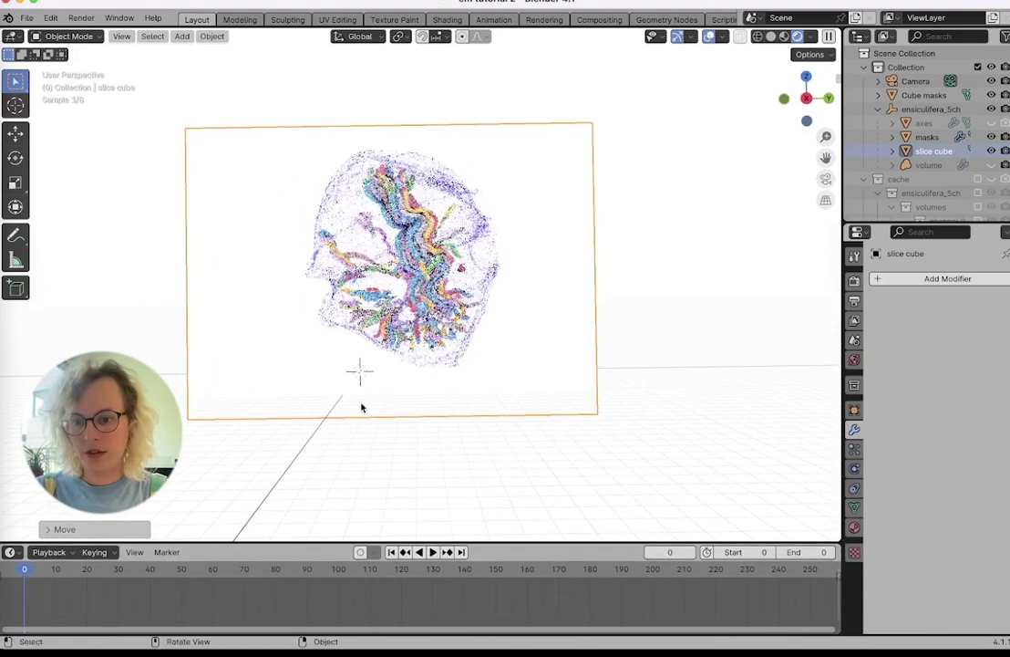
click(854, 409)
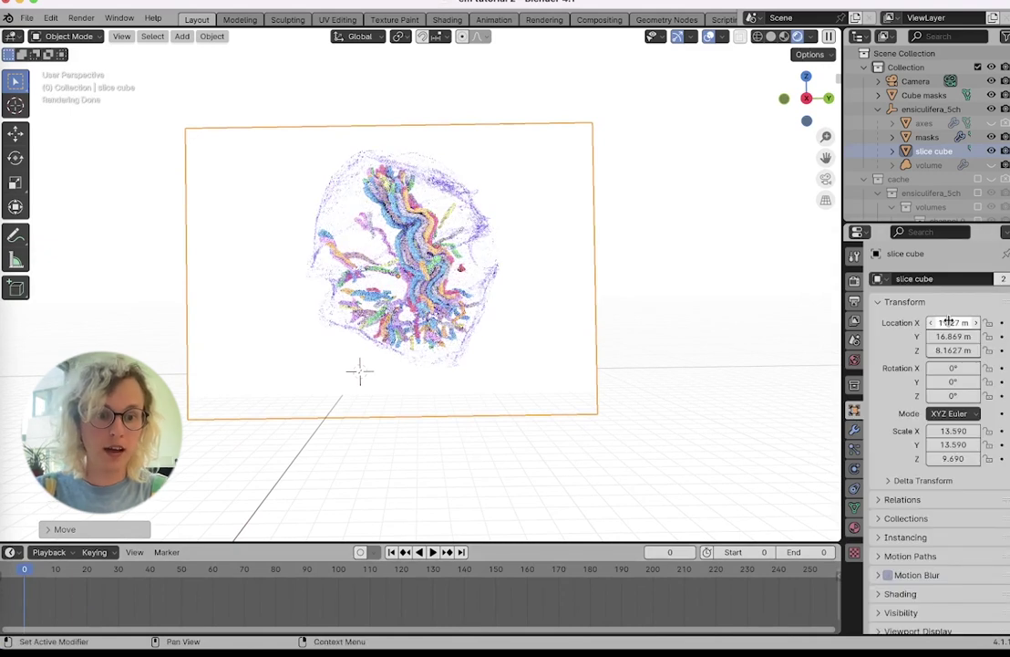
key(i)
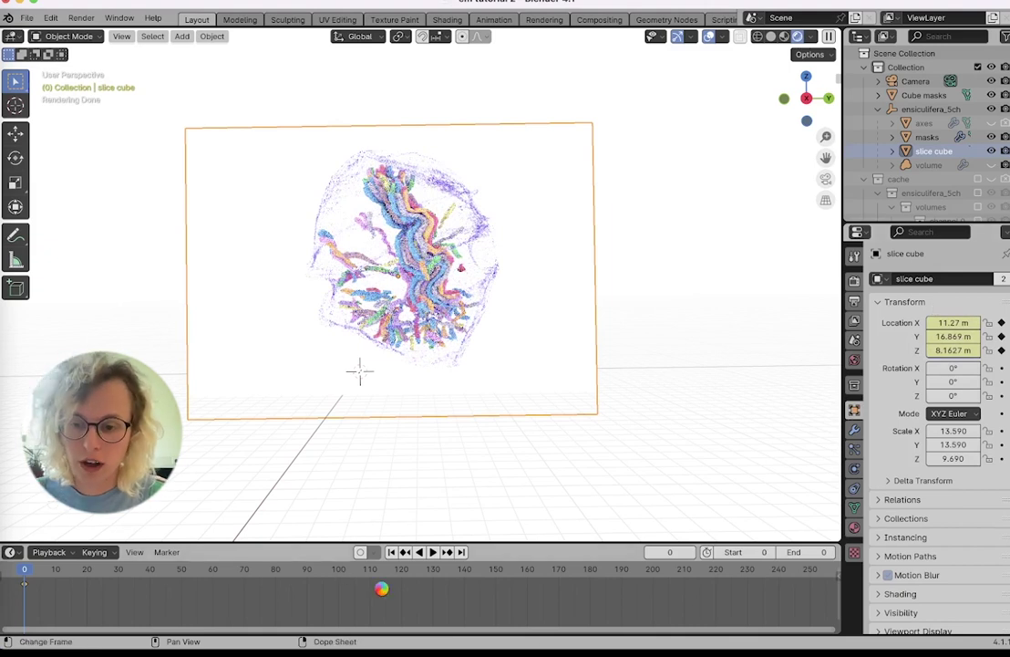
At frame 100, set the slice cube's Z location to about -10.447 m and keyframe its location.
mouse_move(957, 350)
mouse_down()
mouse_move(848, 349)
mouse_move(958, 350)
mouse_up()
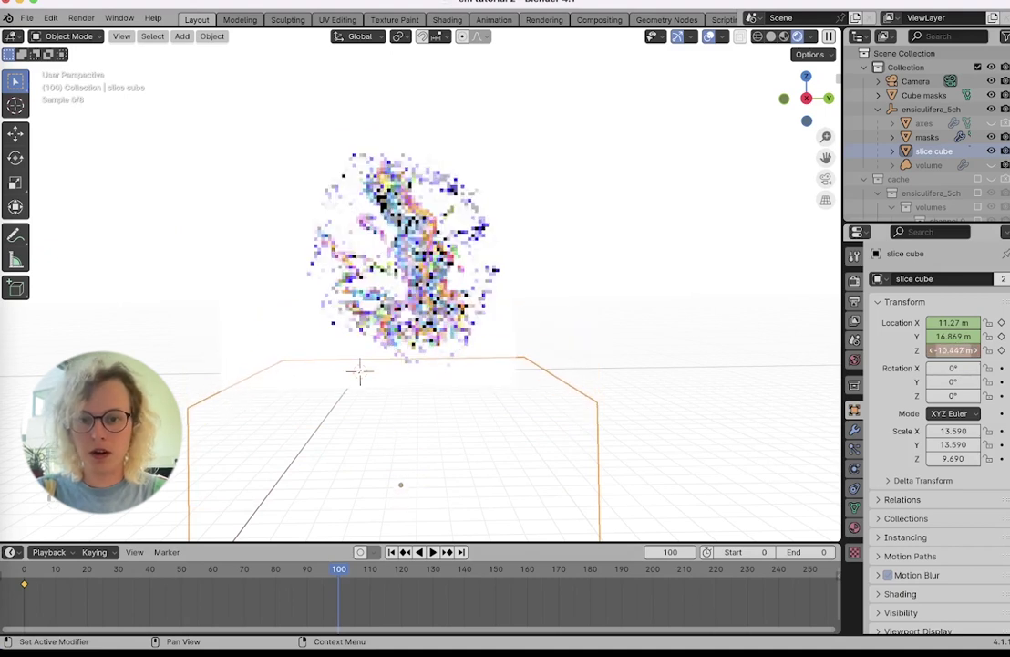
key(i)
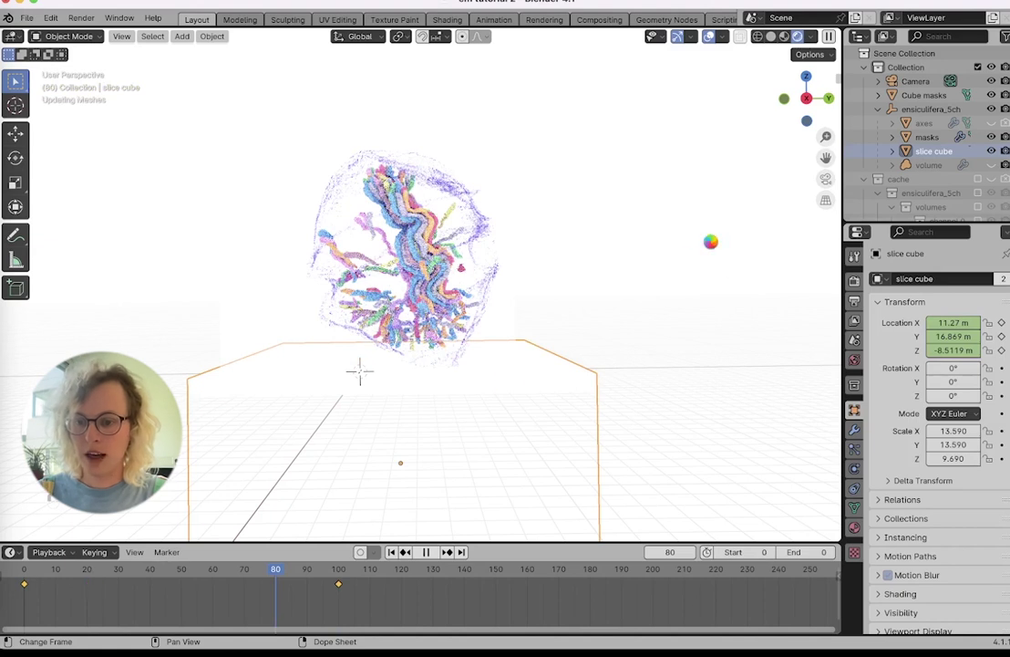
Return to frame 0 and lower the Cube masks object along the global Z axis to about Z 7.66 m.
key(Escape)
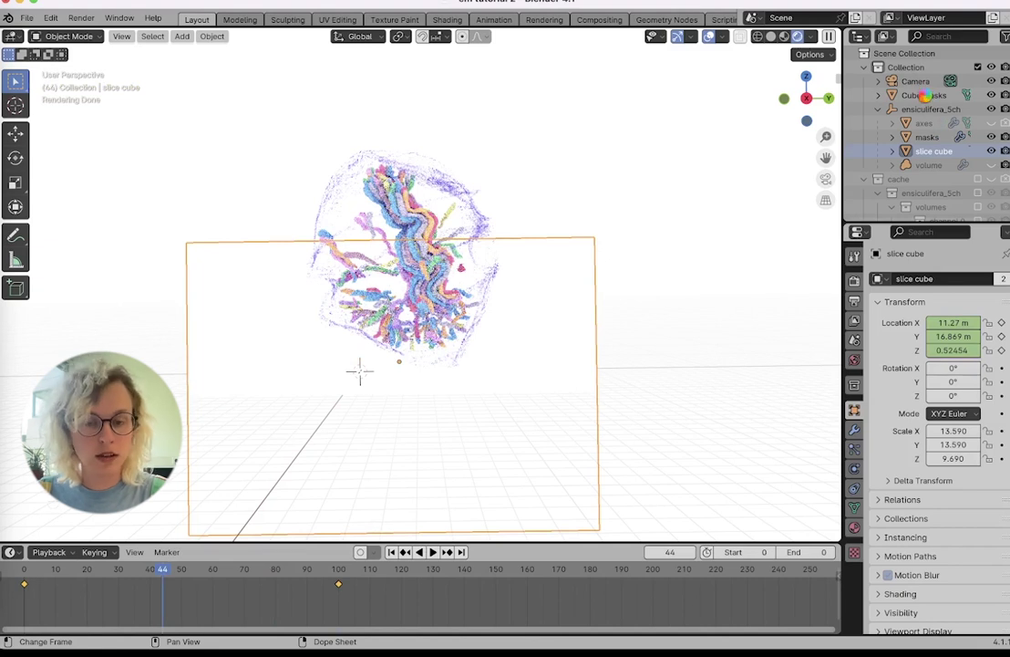
key(shift+Left)
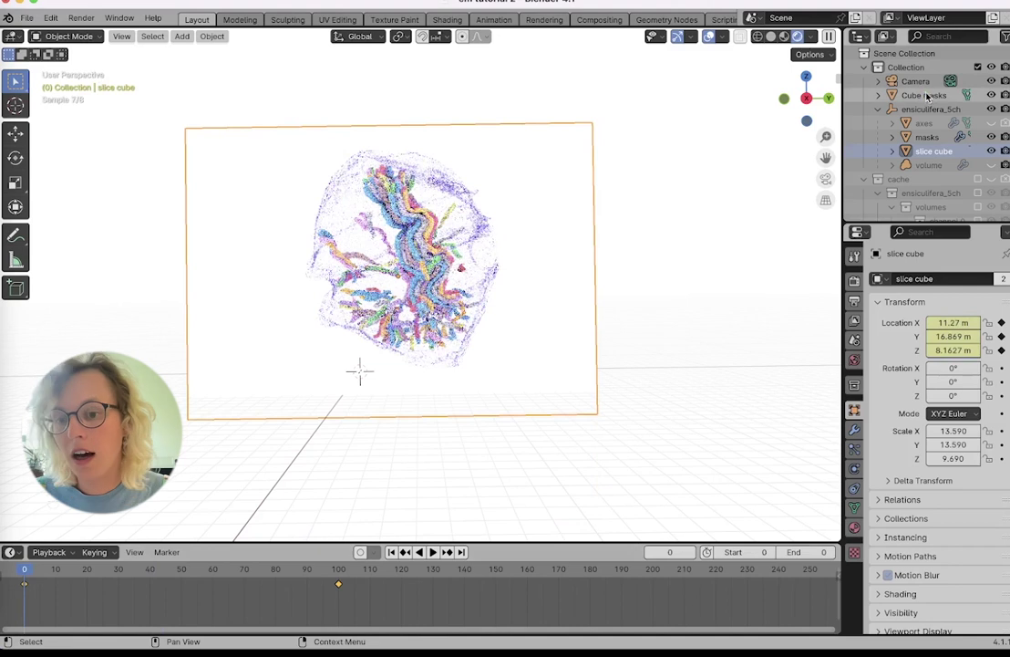
click(925, 94)
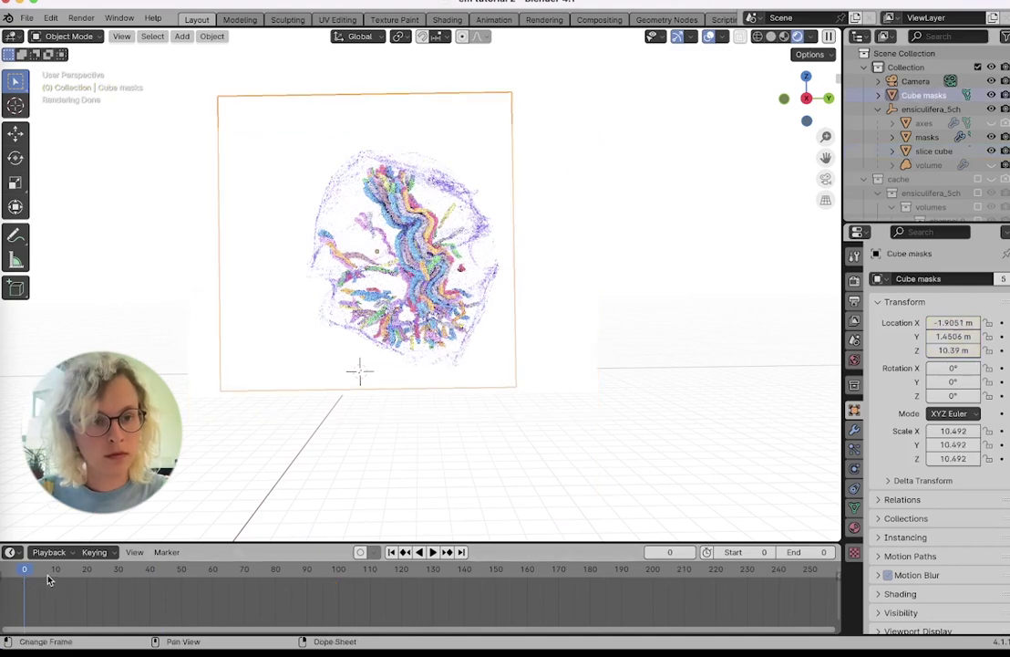
key(g)
key(z)
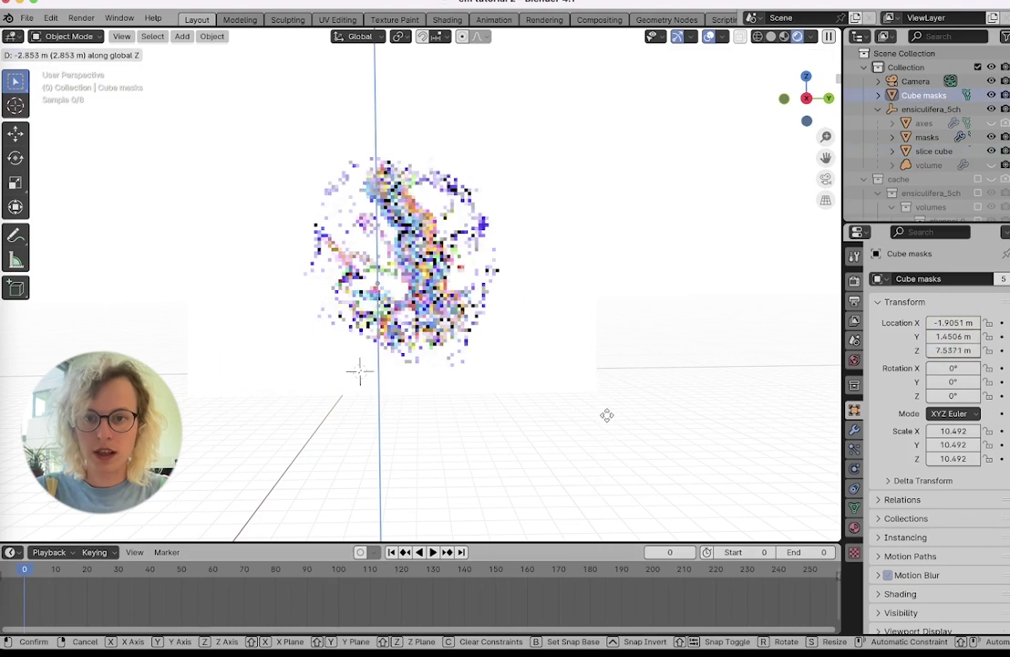
click(608, 418)
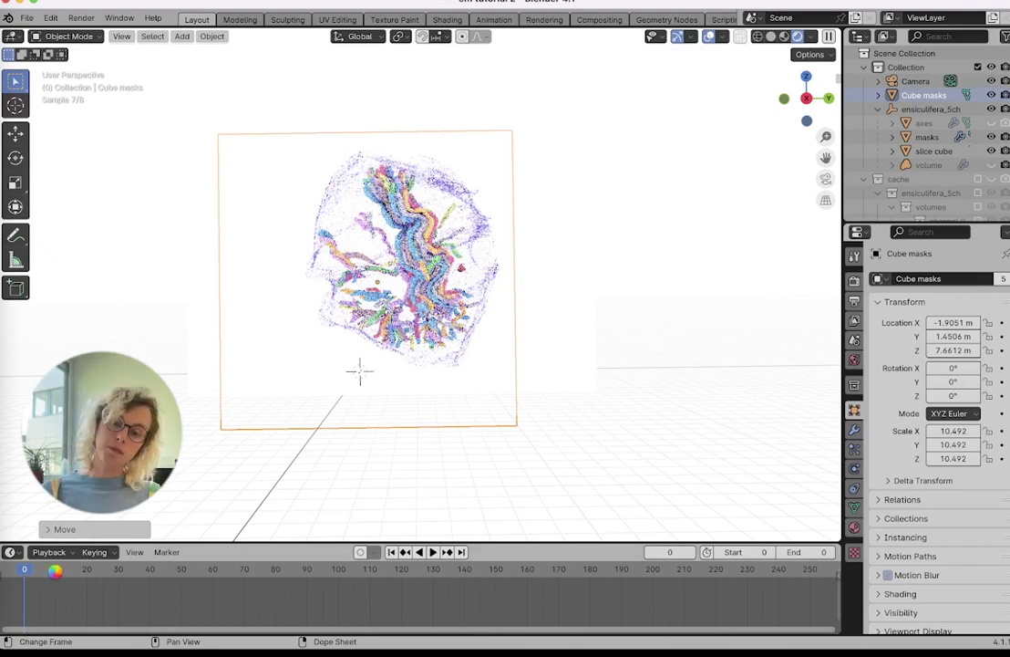
Advance the animation to frame 12 and keyframe the Cube masks object's location there.
key(space)
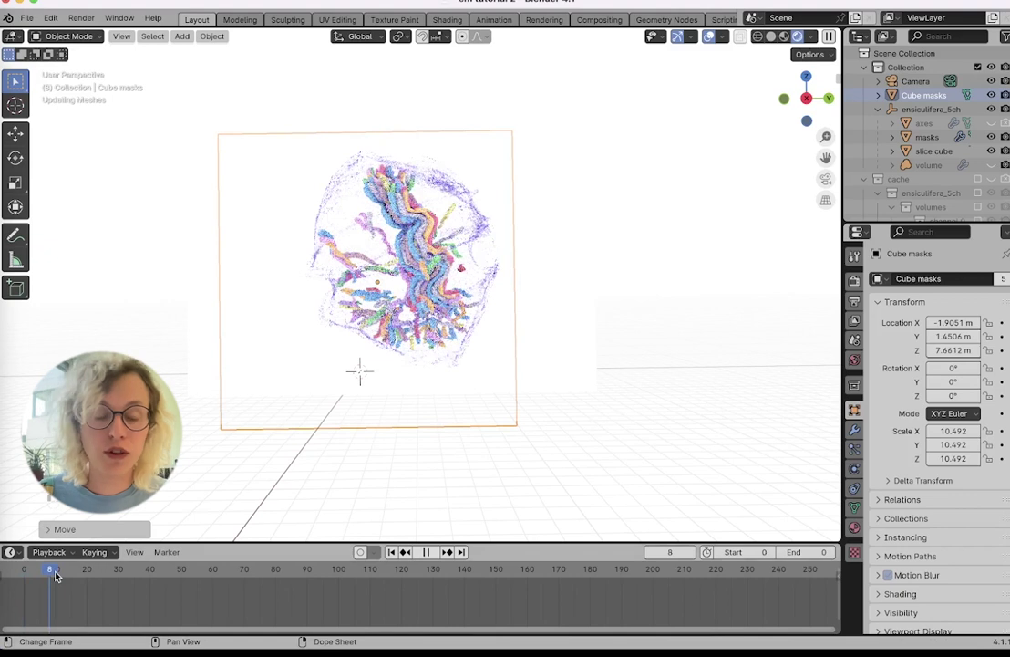
key(space)
key(i)
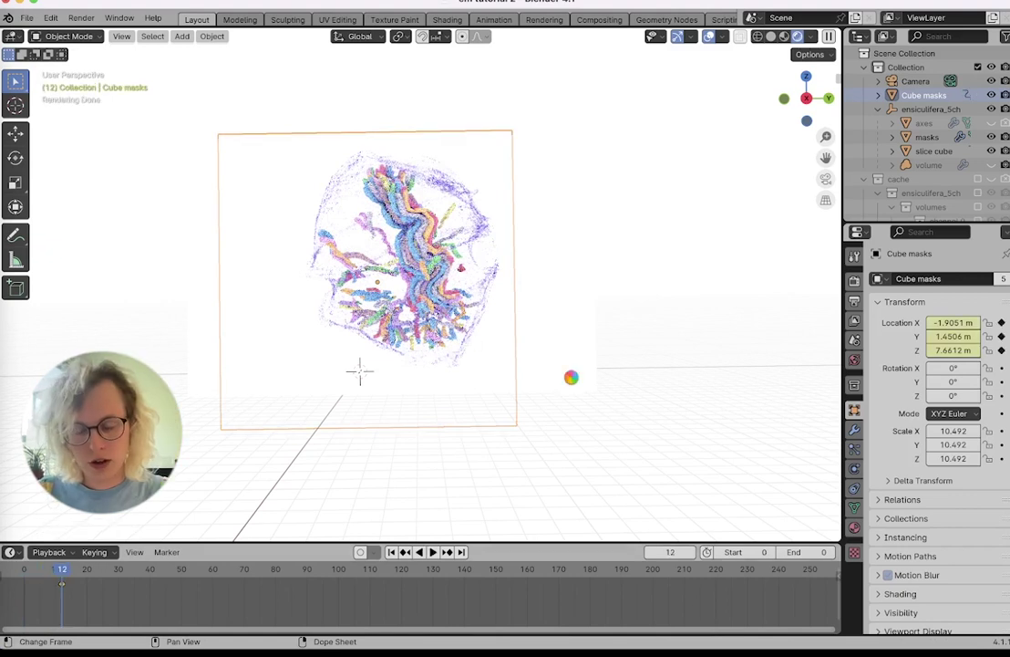
At frame 100, lower the Cube masks object to about Z -10.488 m and keyframe its location.
key(shift+Right)
key(g)
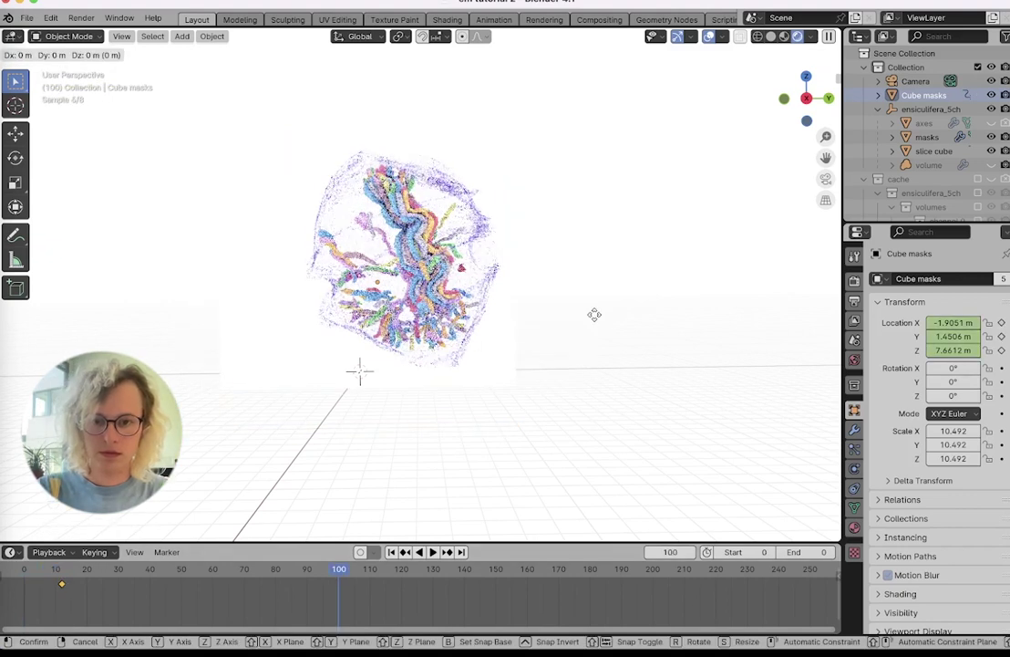
key(z)
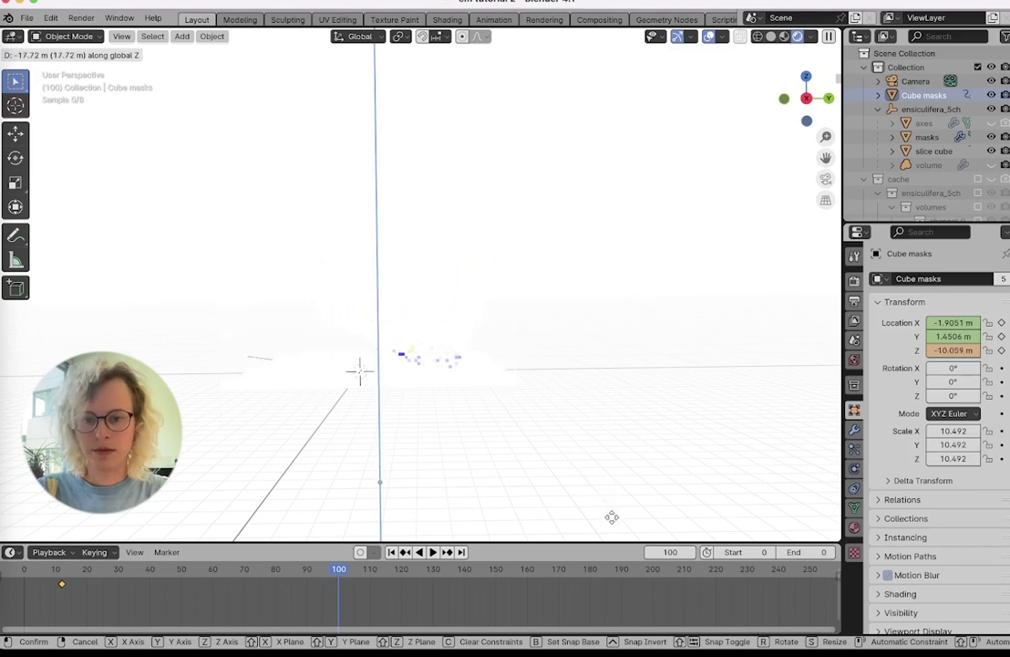
click(610, 519)
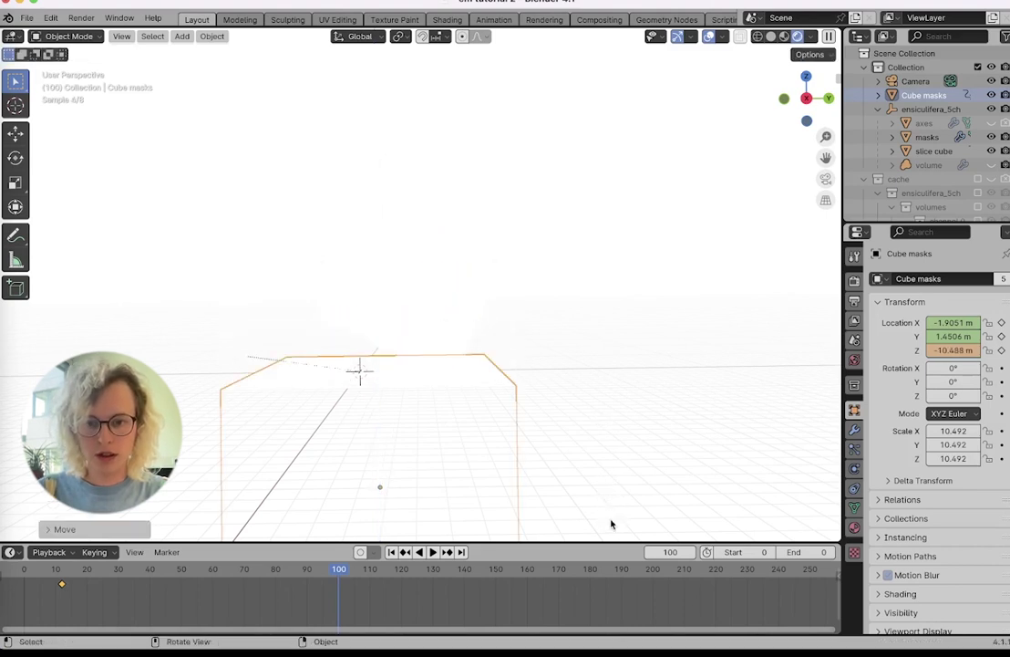
key(i)
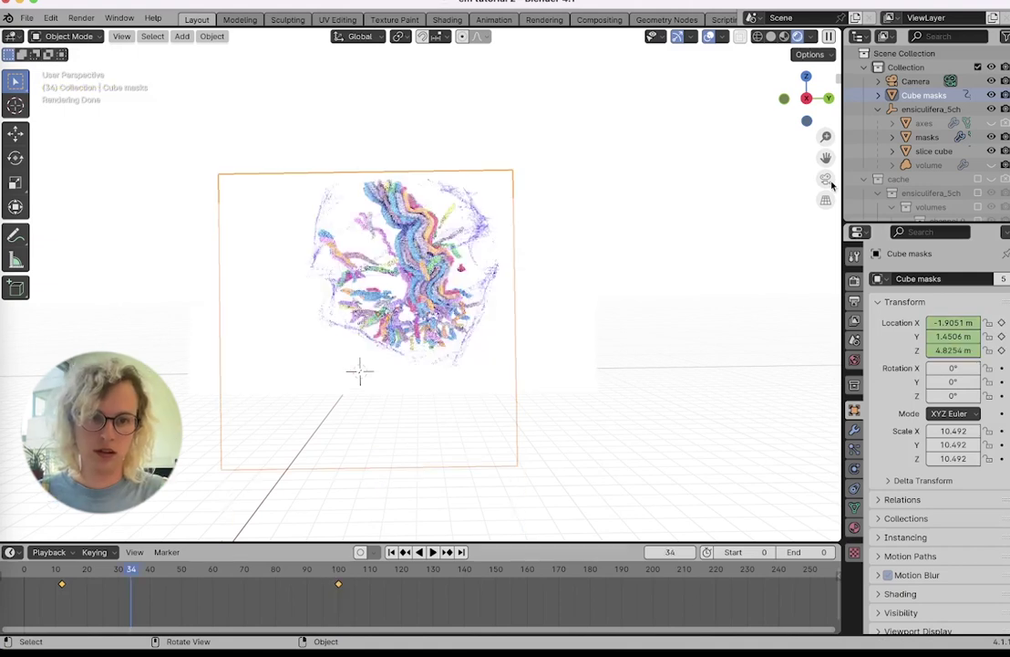
In camera view, disable the second channel in the masks object's modifier and show the volume object.
click(826, 179)
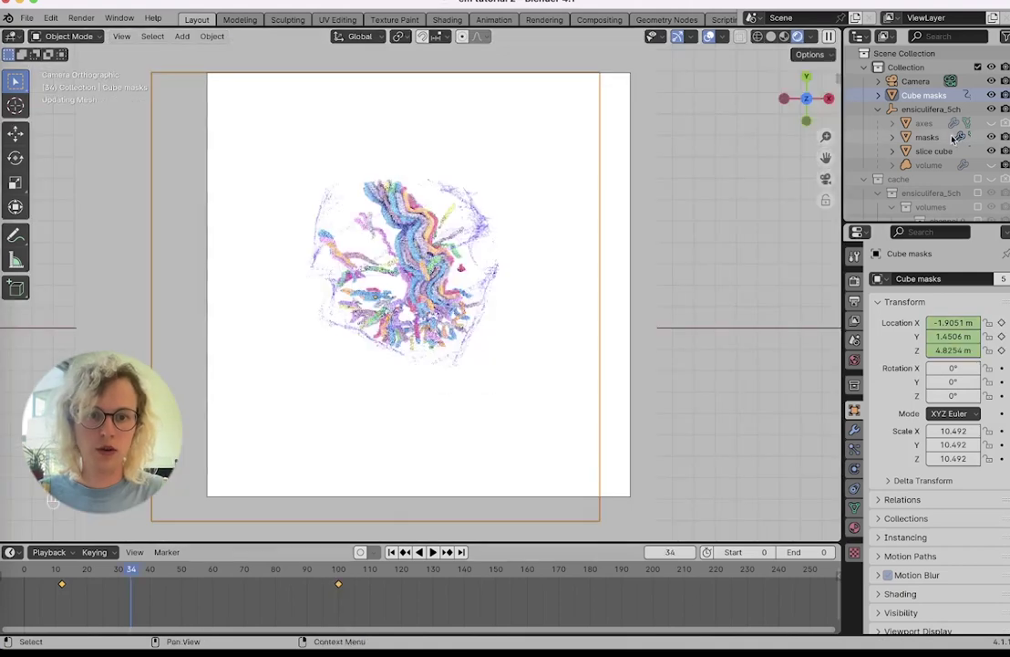
click(939, 137)
click(854, 429)
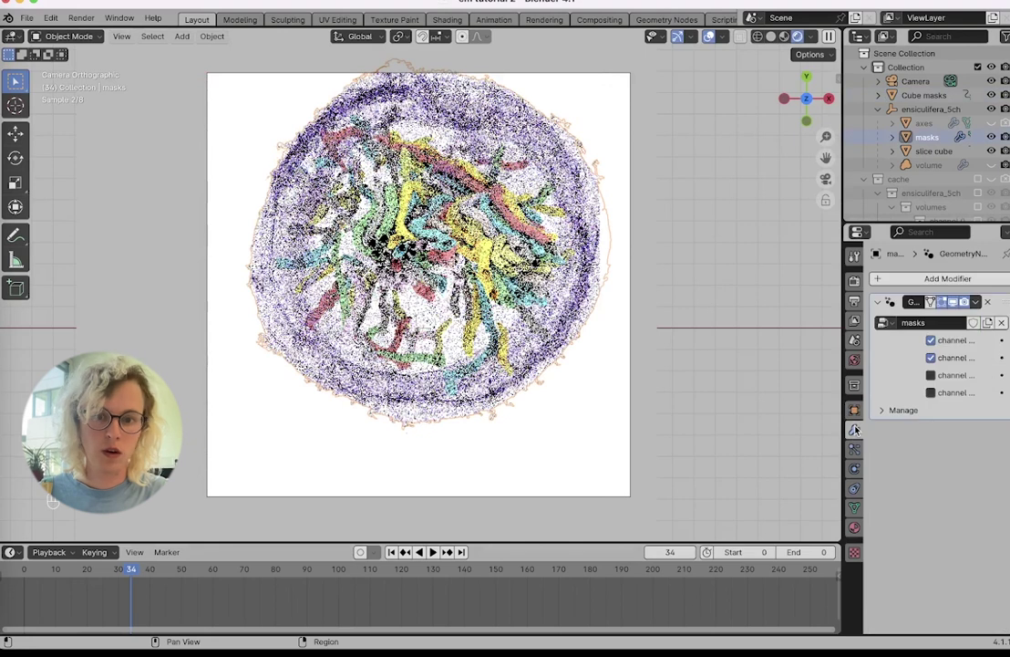
click(930, 357)
click(930, 357)
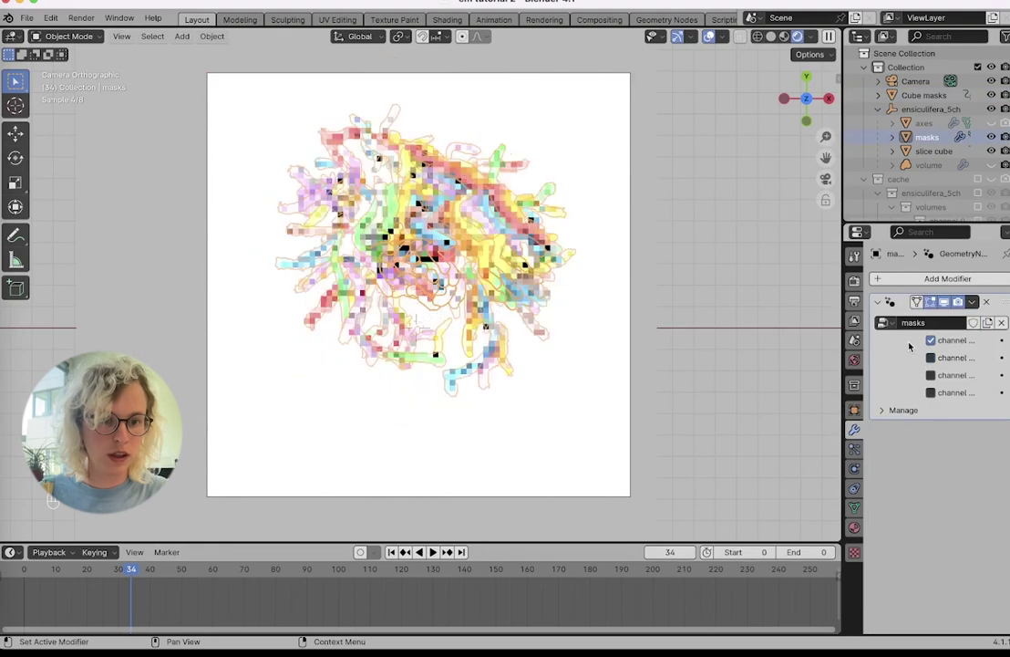
click(991, 165)
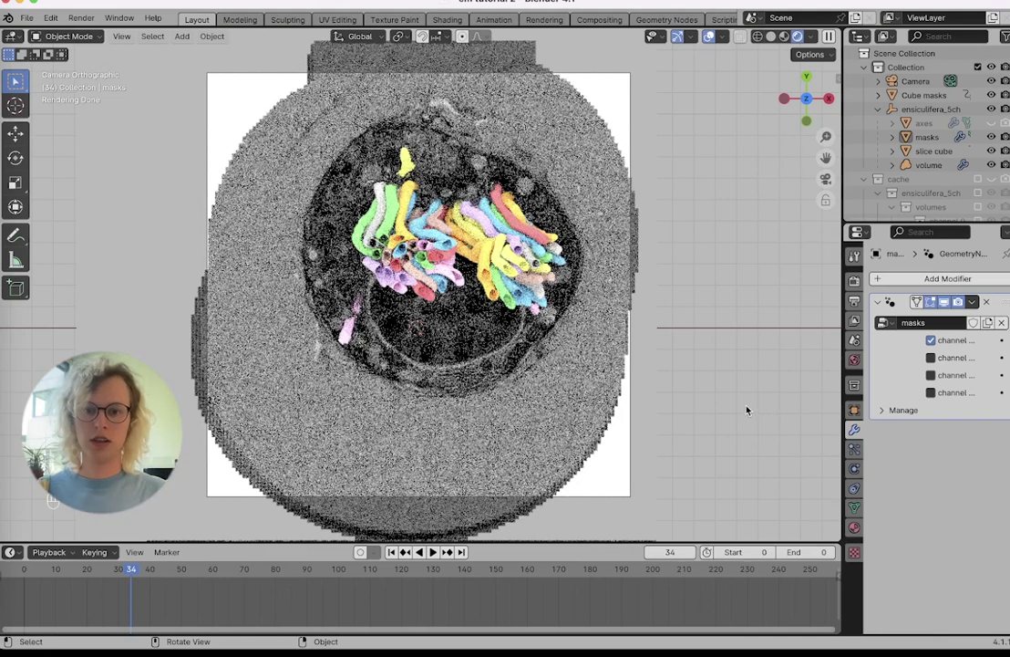
Shift the Cube masks object's first location keyframe to frame 3 so that its cut runs closer to the slice cube's.
middle_drag(746, 409, 746, 409)
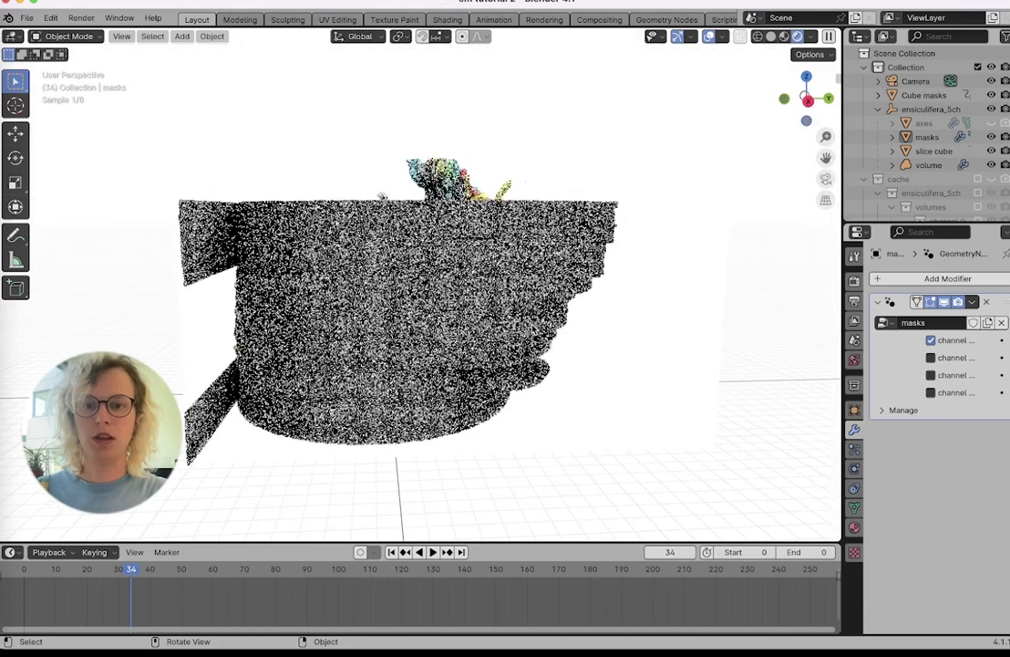
click(934, 150)
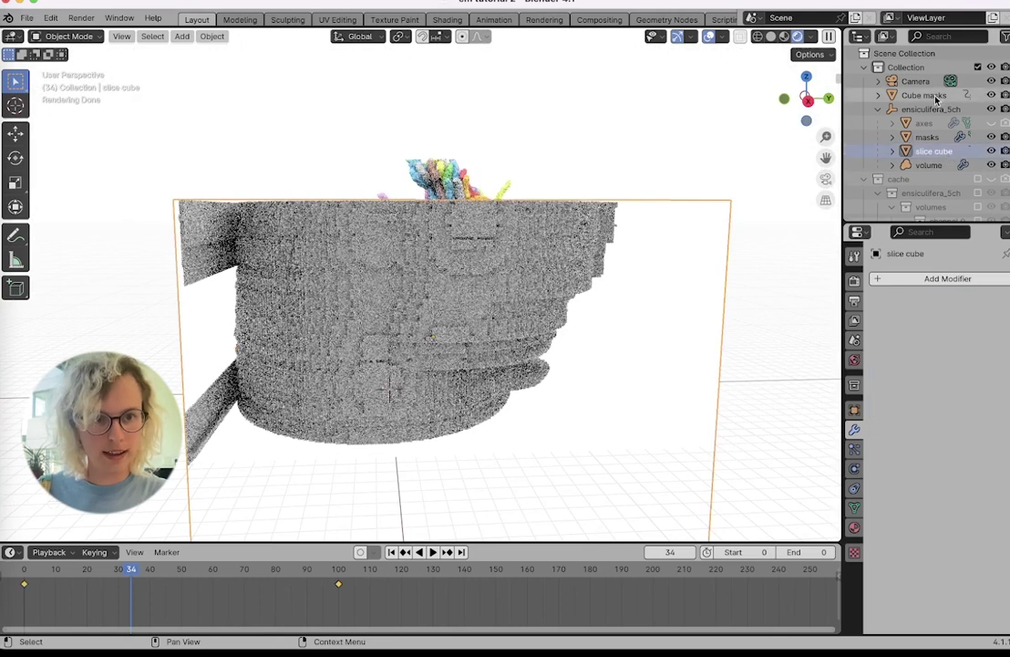
click(923, 95)
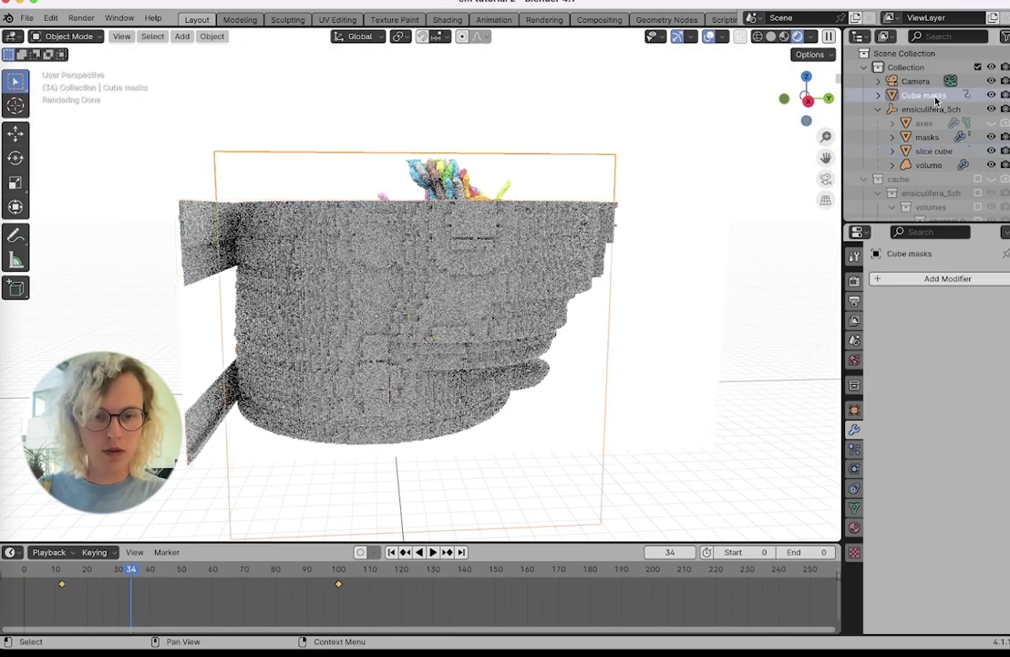
click(70, 591)
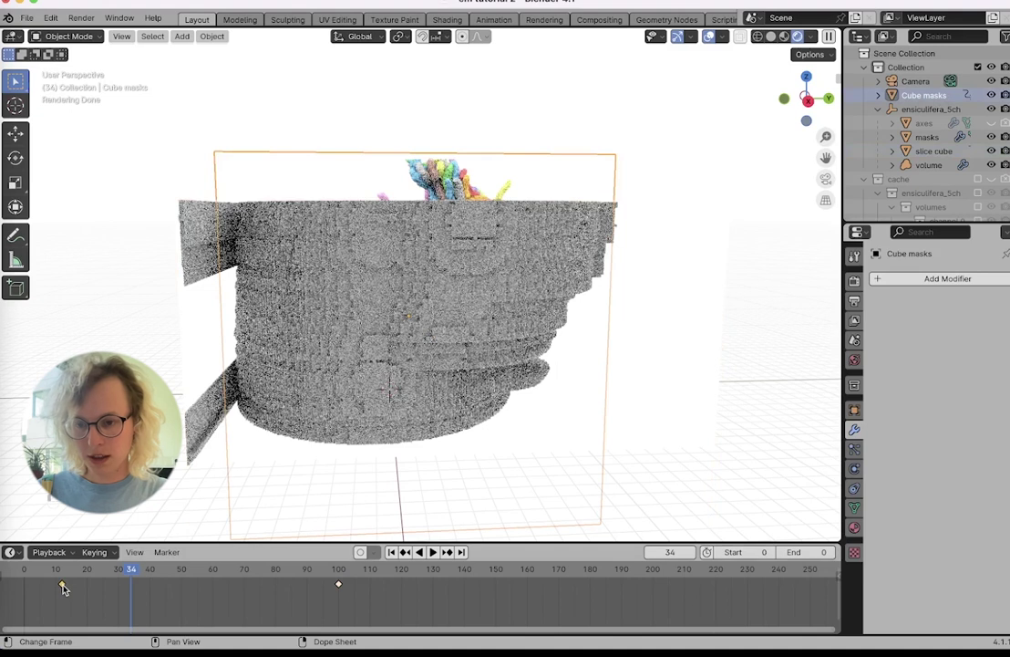
drag(63, 586, 32, 586)
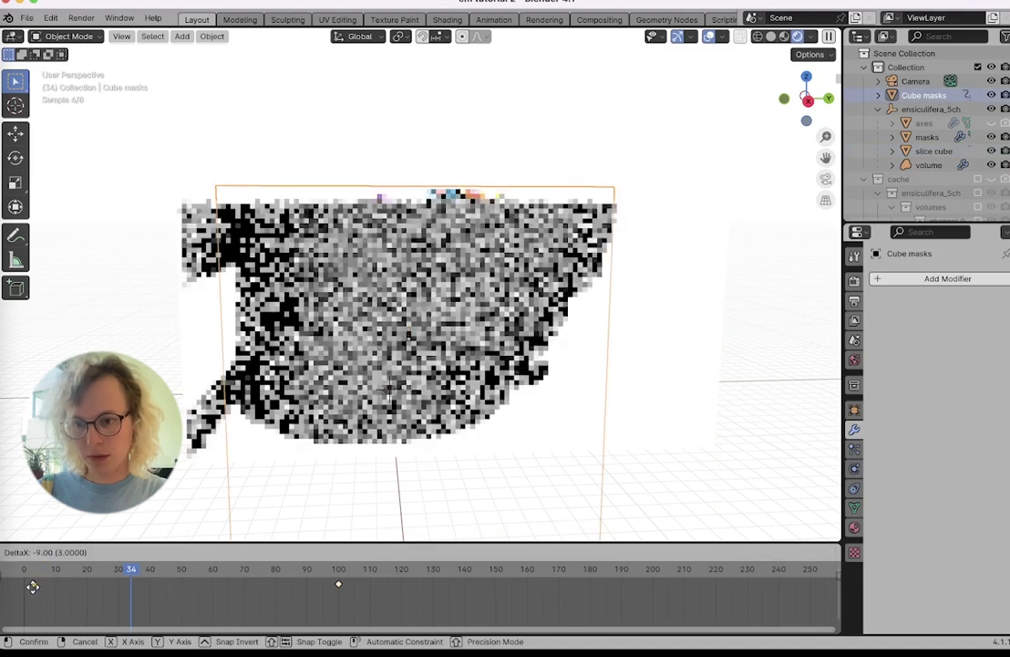
drag(33, 591, 33, 591)
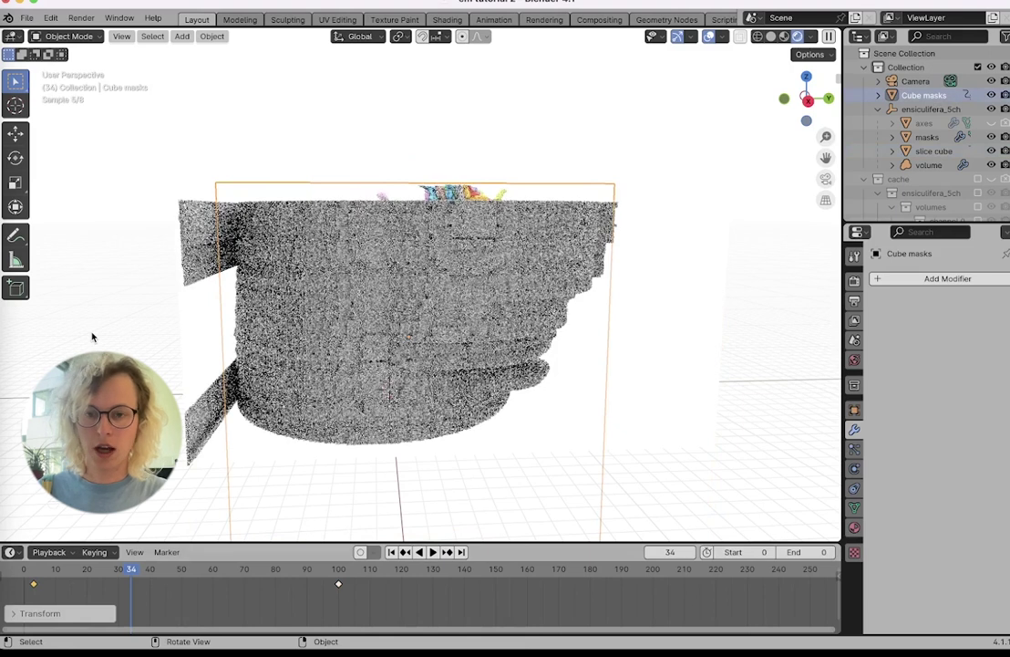
At frame 121, raise the Cube masks object to about Z 9.01 m and keyframe its location.
key(KP_0)
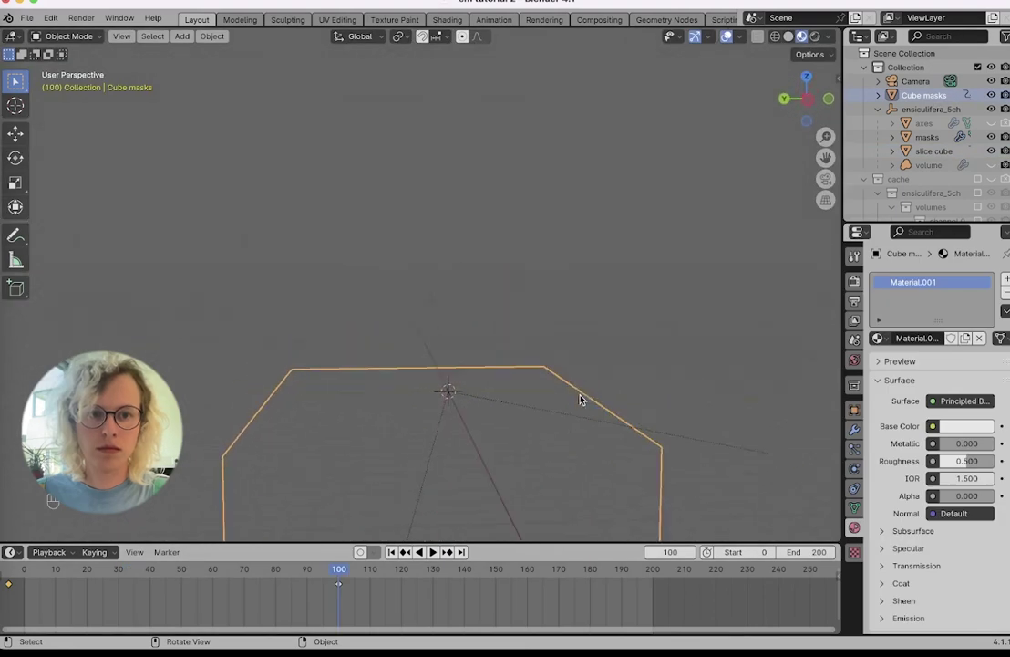
scroll(580, 399, right, 5)
scroll(580, 399, right, 5)
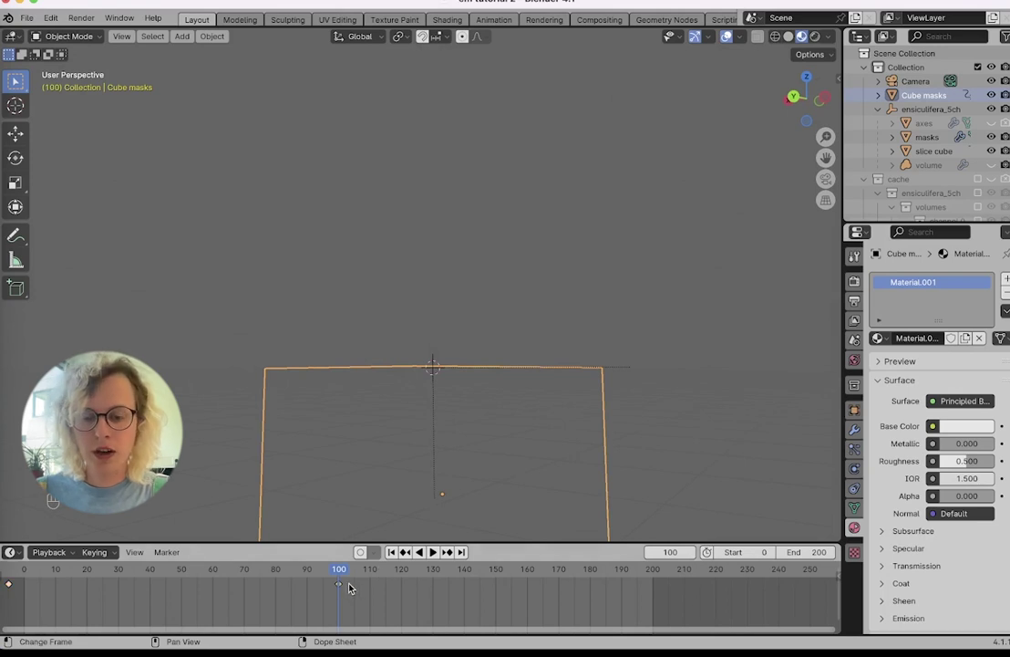
scroll(738, 350, down, 2)
scroll(746, 348, down, 2)
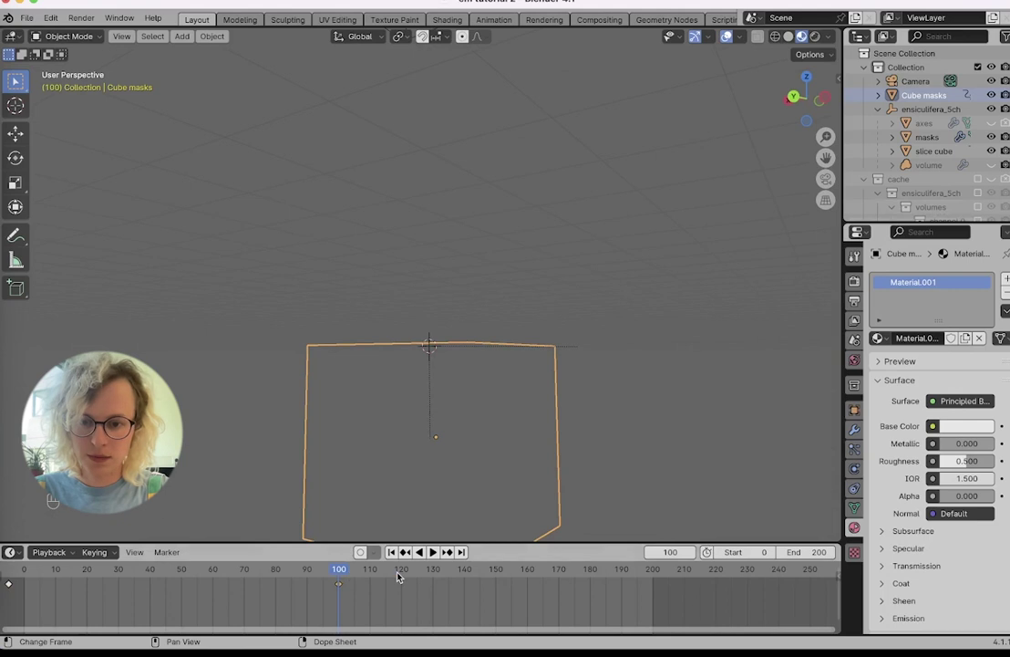
key(i)
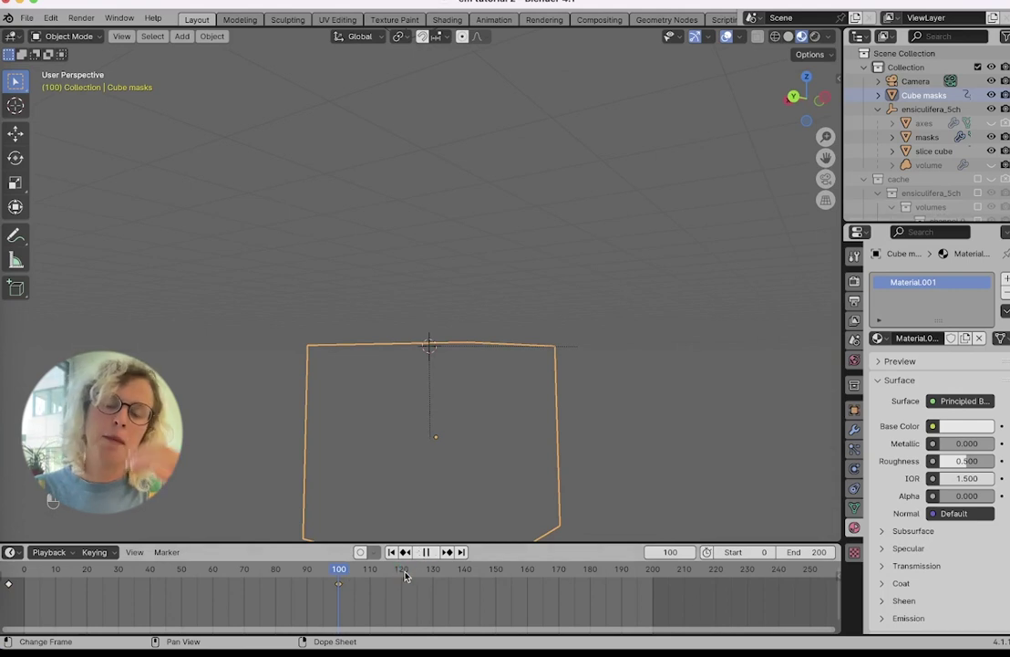
click(434, 557)
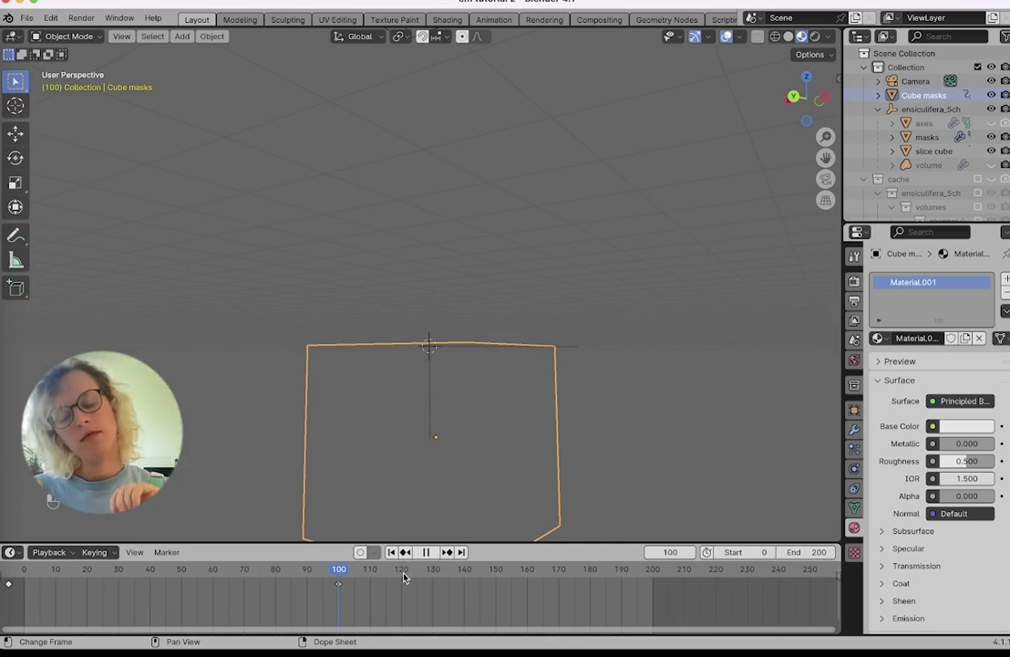
click(404, 579)
key(space)
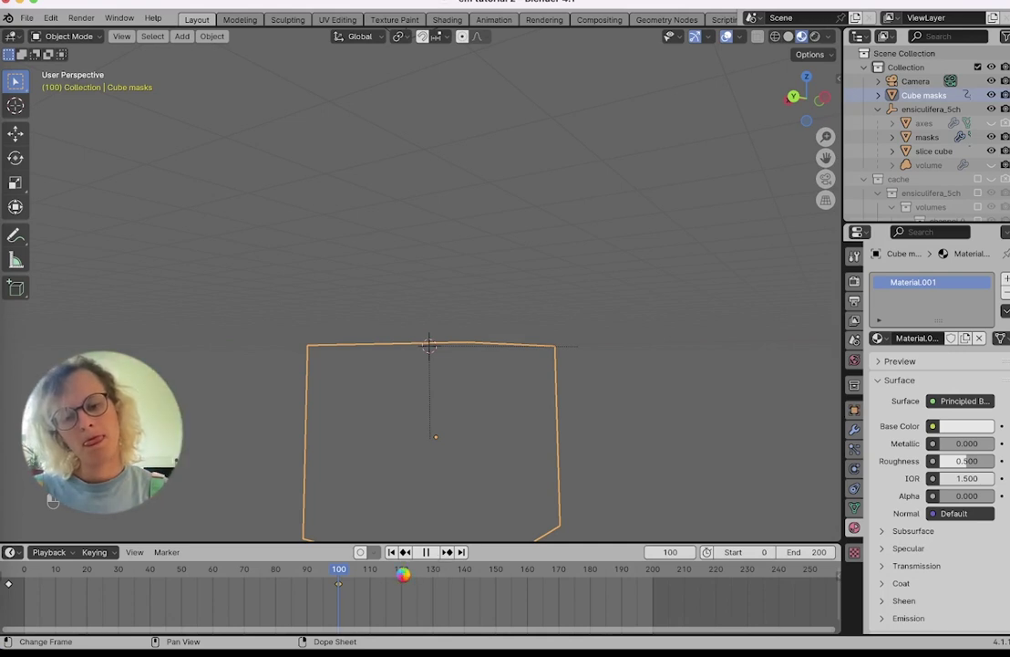
click(856, 410)
drag(948, 350, 1009, 350)
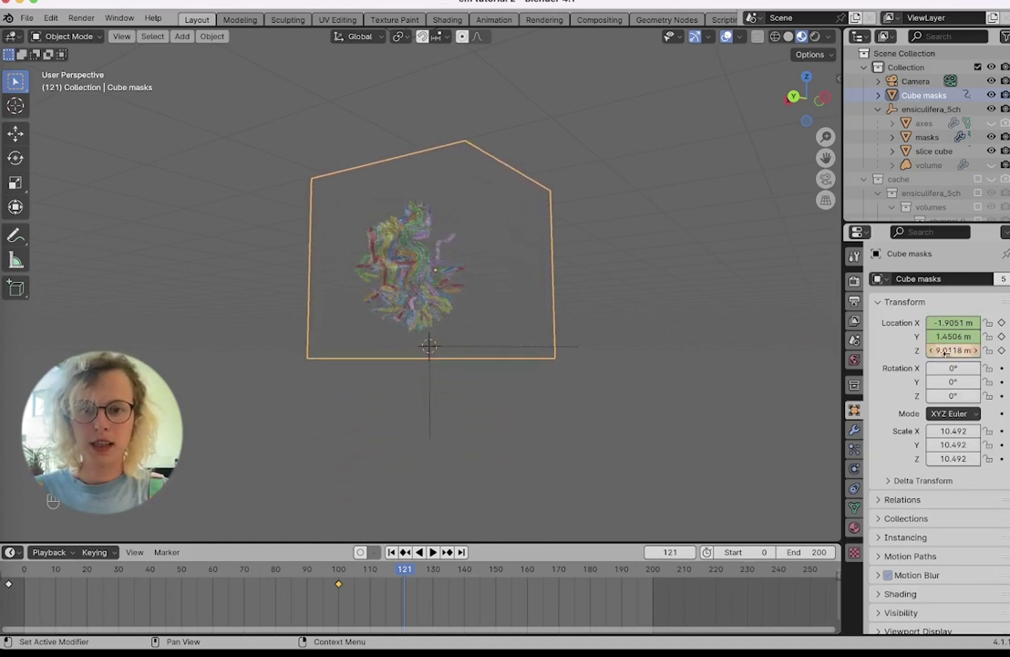
key(i)
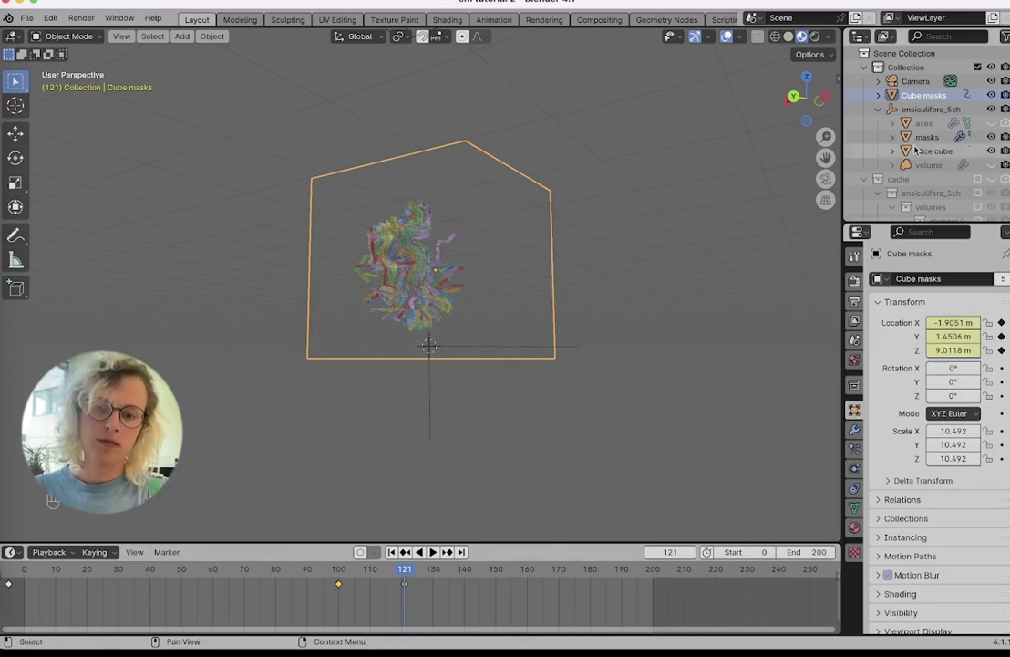
At frame 111, place the camera at about X 0.21, Y 4.01, Z 69.61 m and keyframe its location and rotation.
click(916, 81)
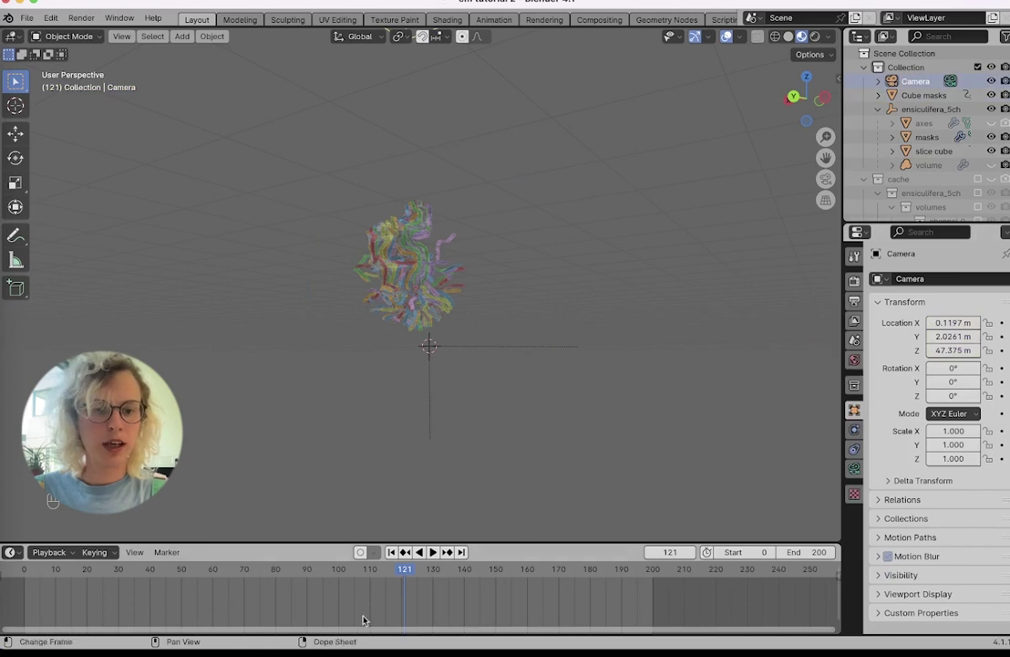
click(373, 576)
key(KP_0)
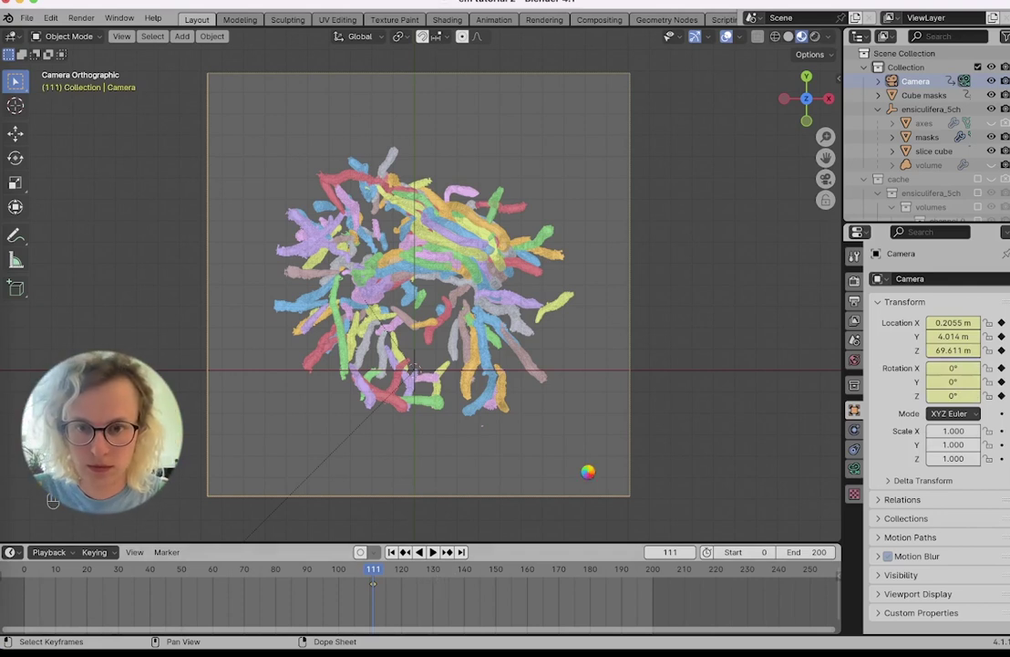
At frame 130, align the camera to a left orthographic view of the masks, at about X -40.87, Y 2.86 m.
key(space)
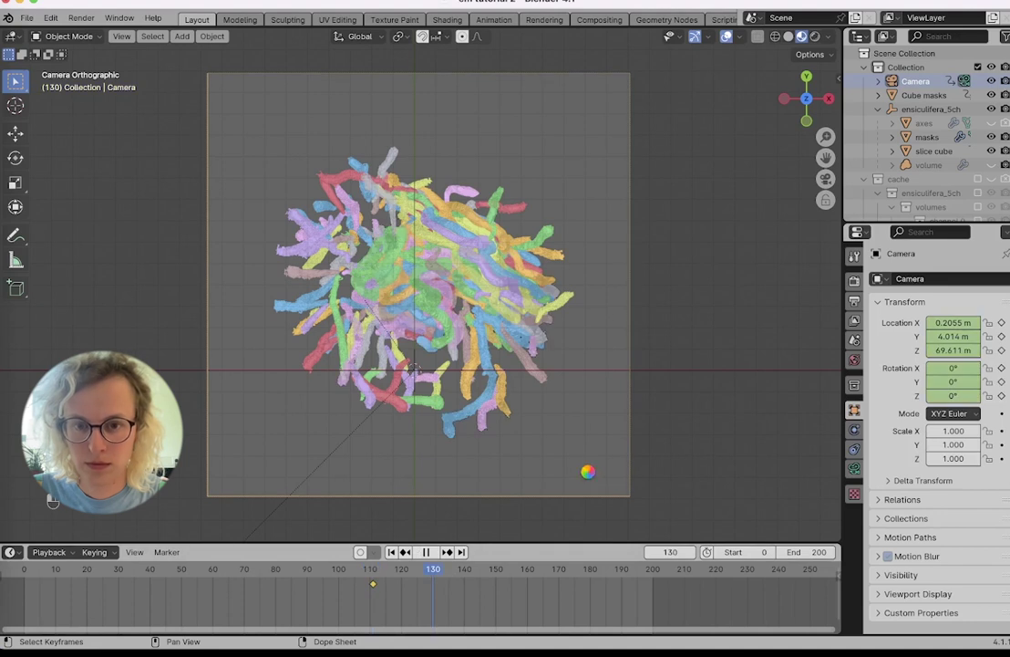
key(space)
middle_drag(588, 472, 589, 476)
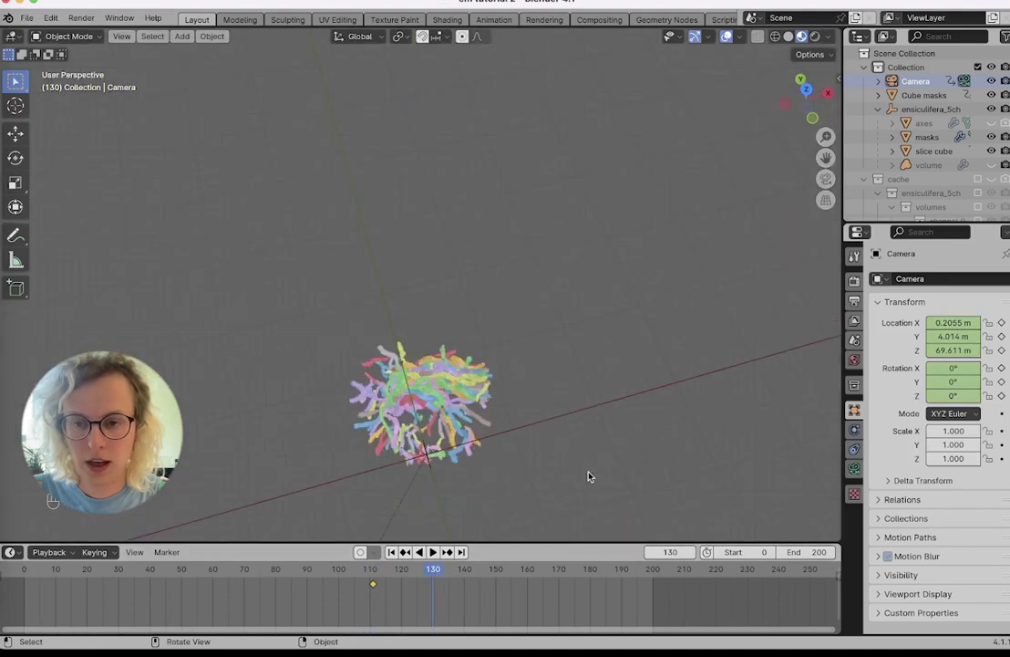
middle_drag(588, 476, 704, 341)
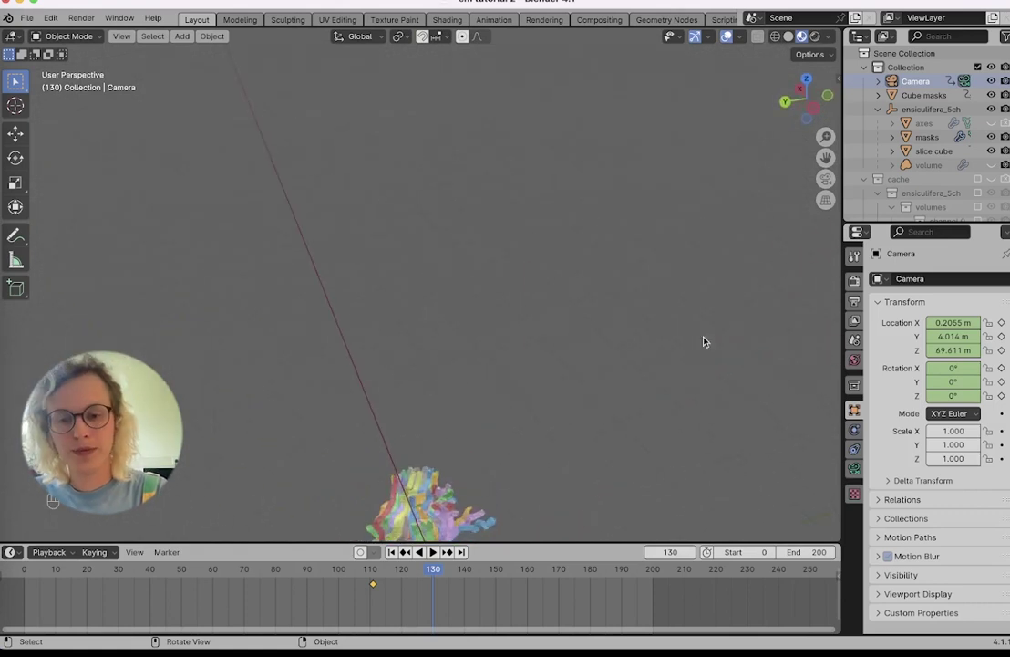
drag(827, 159, 827, 88)
middle_drag(613, 429, 613, 429)
drag(825, 159, 857, 2)
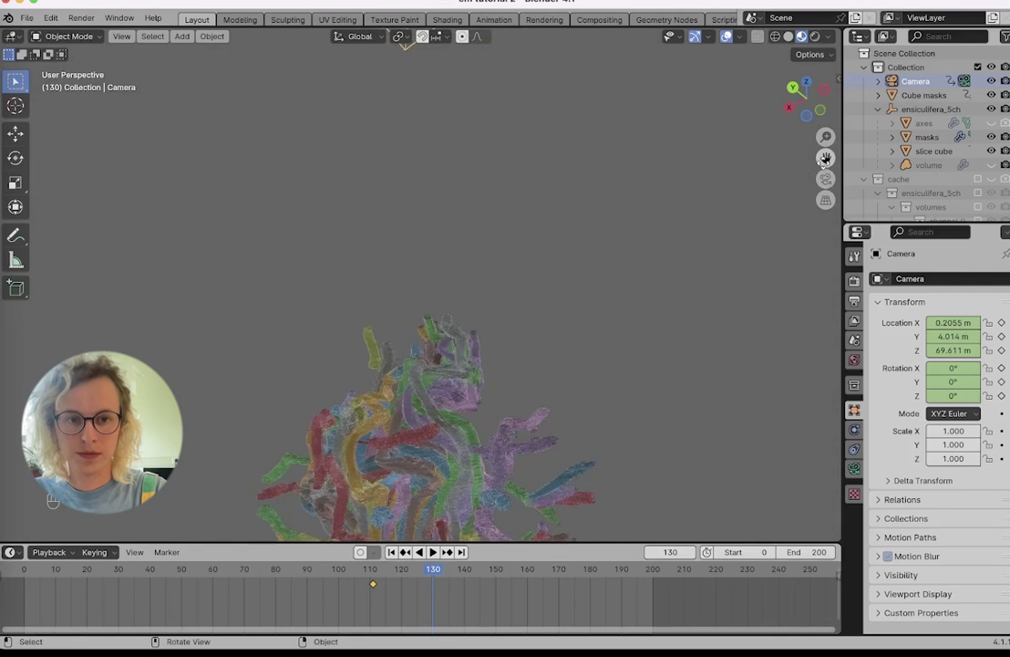
drag(825, 158, 825, 2)
middle_drag(642, 313, 644, 312)
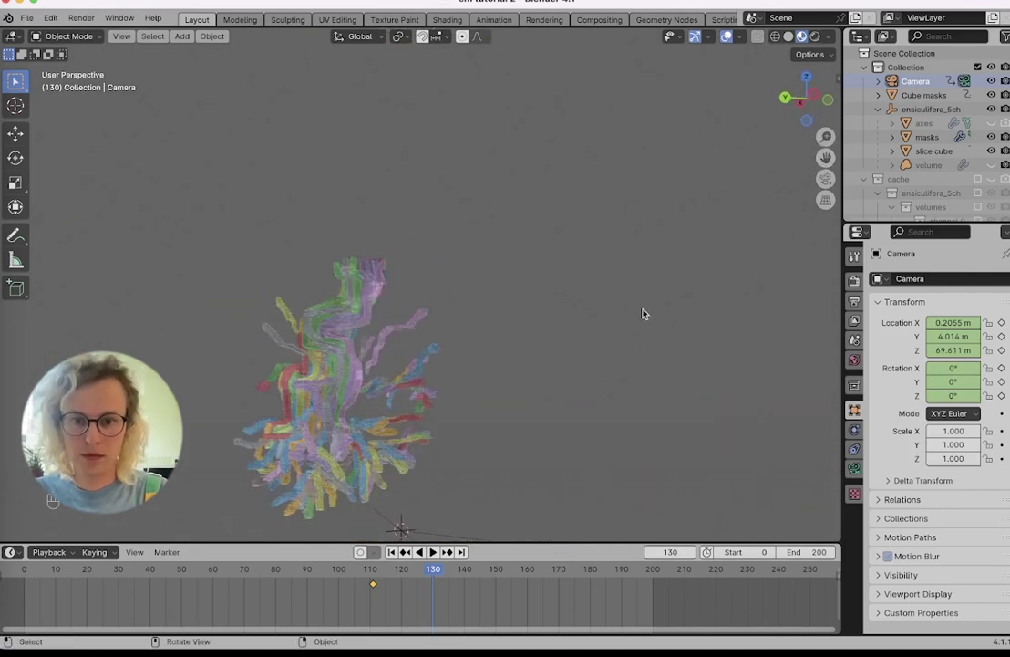
click(815, 96)
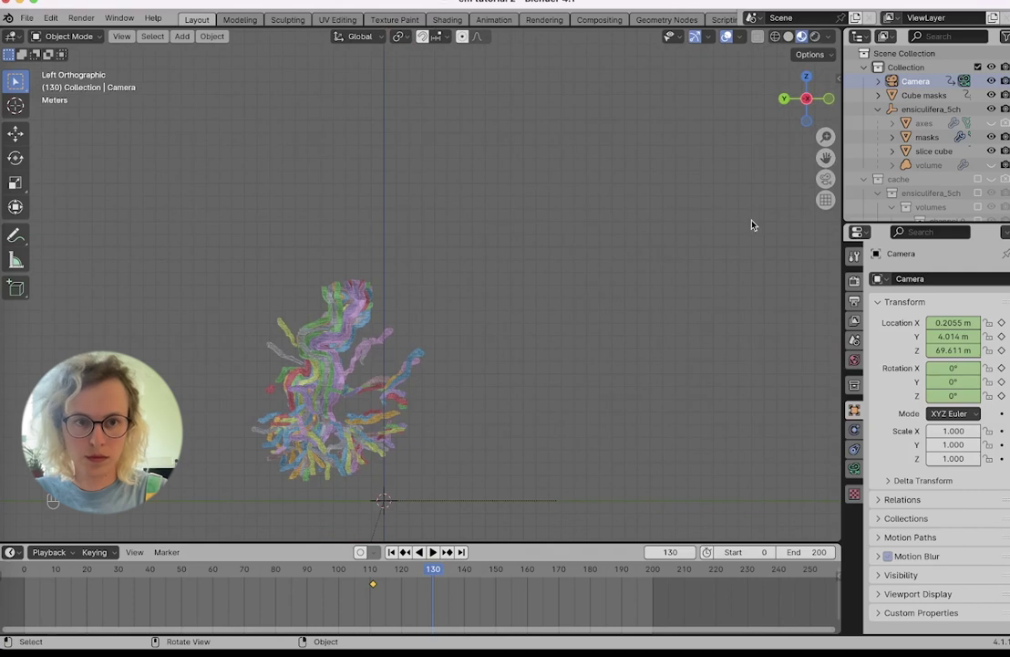
drag(825, 158, 897, 98)
key(ctrl+alt+KP_0)
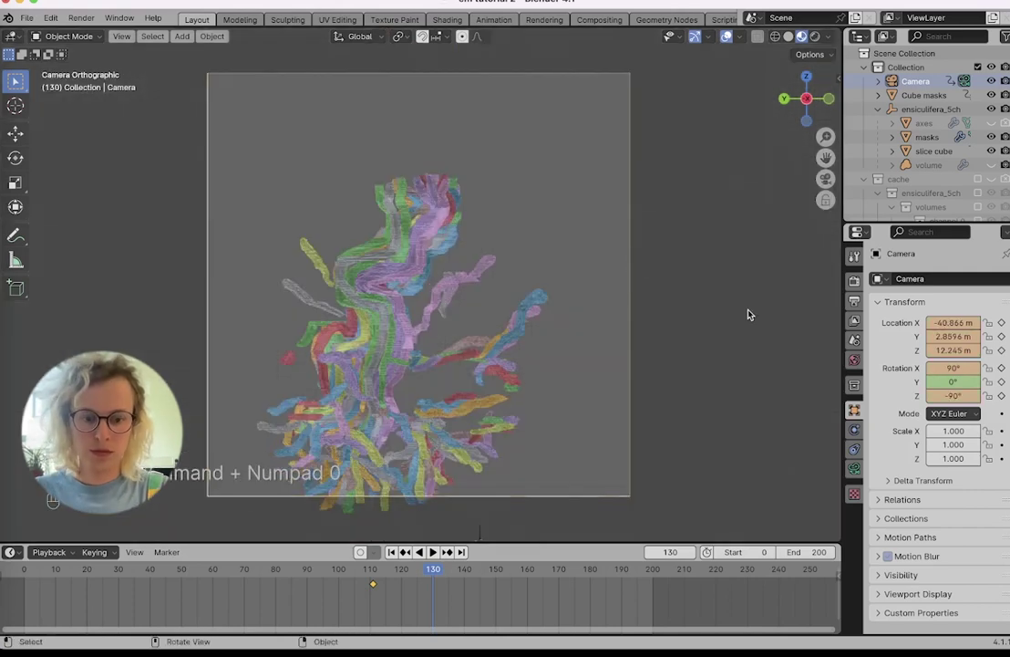
Lower the camera to about Z 8.66 m and keyframe its location and rotation at frame 130.
mouse_move(963, 350)
mouse_down()
mouse_move(939, 350)
mouse_move(963, 351)
mouse_up()
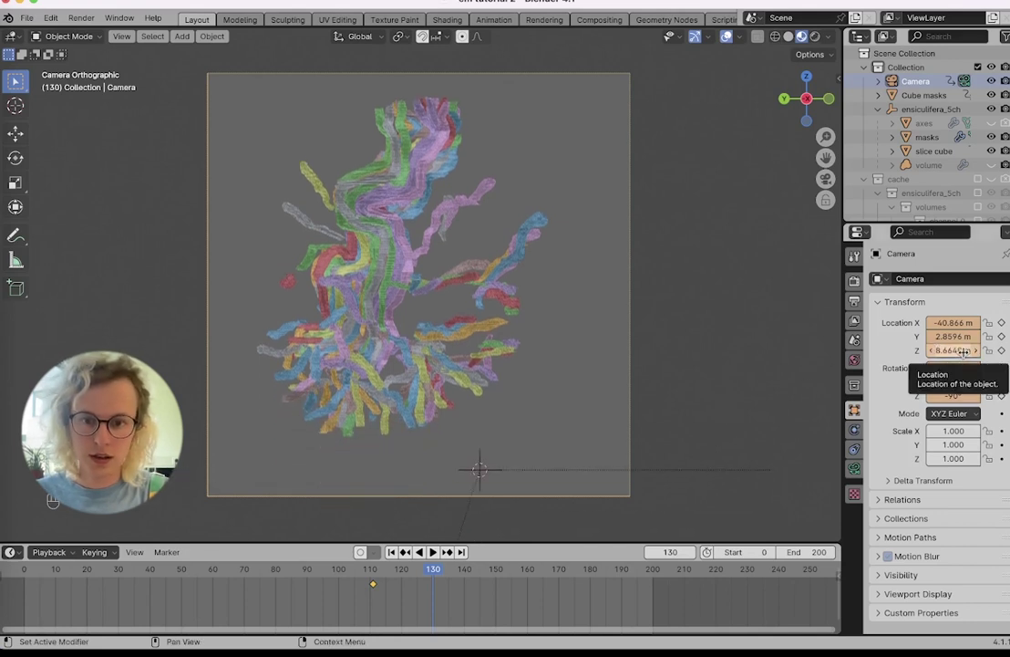
key(i)
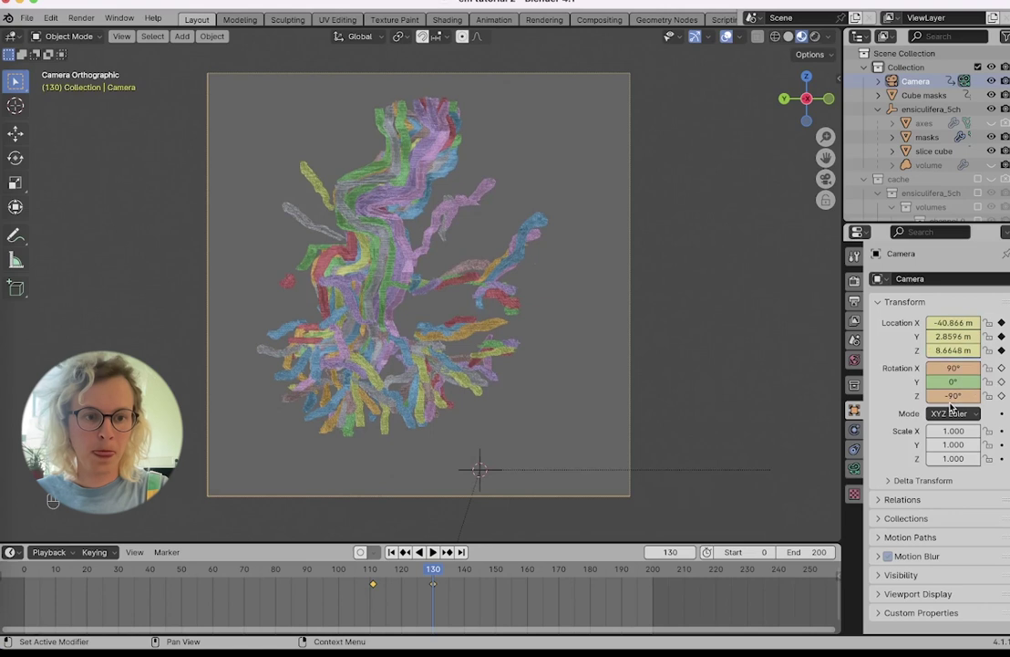
key(i)
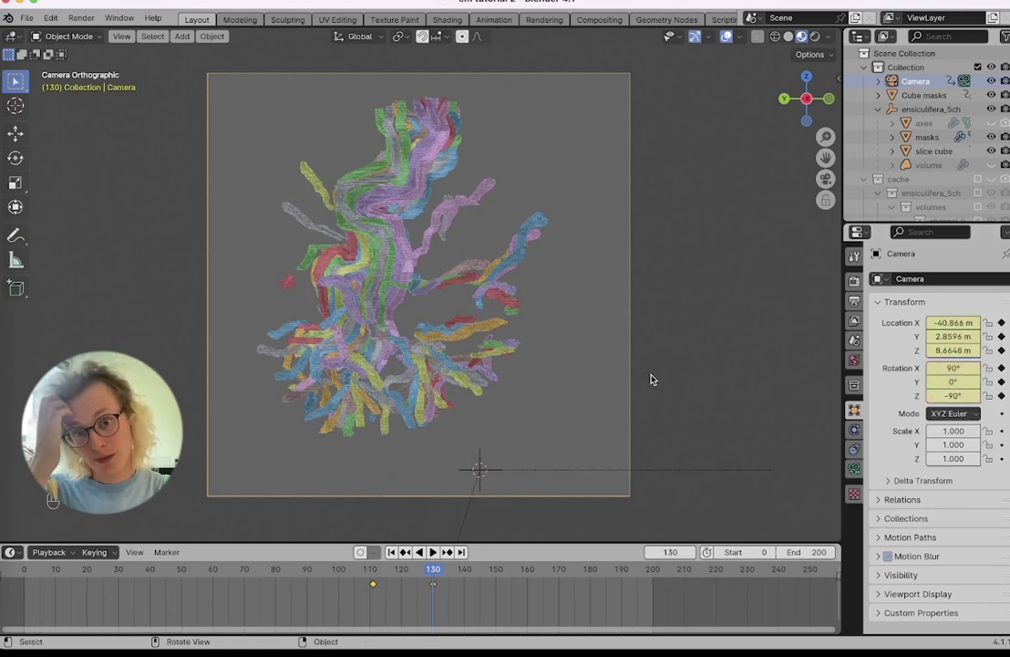
Keyframe the alpha of the masks object's channel 1 material at frame 130, keeping its present value.
click(926, 136)
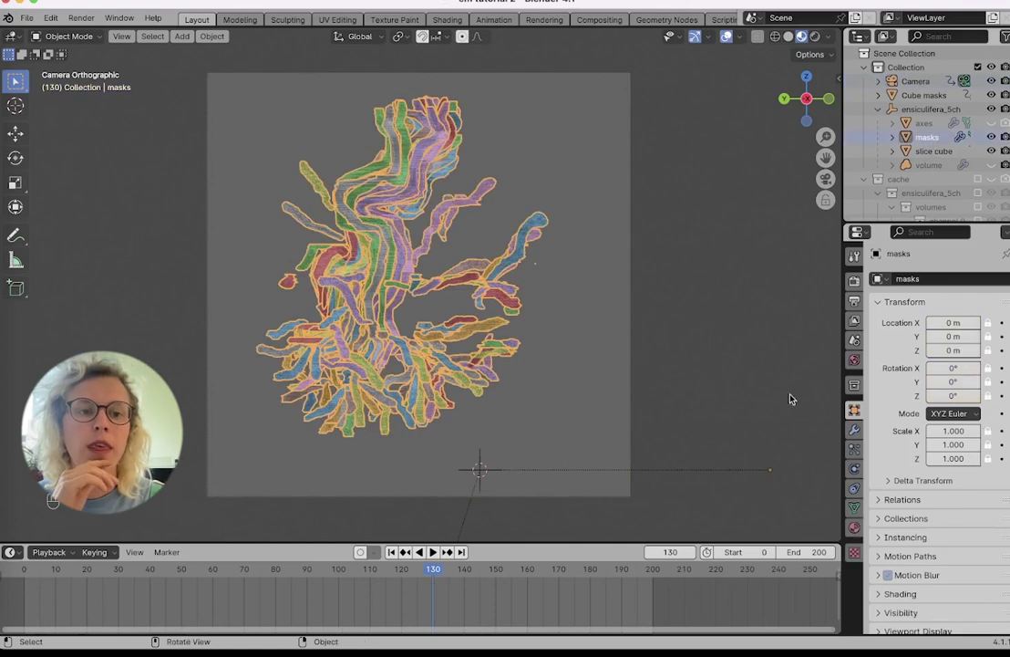
click(854, 527)
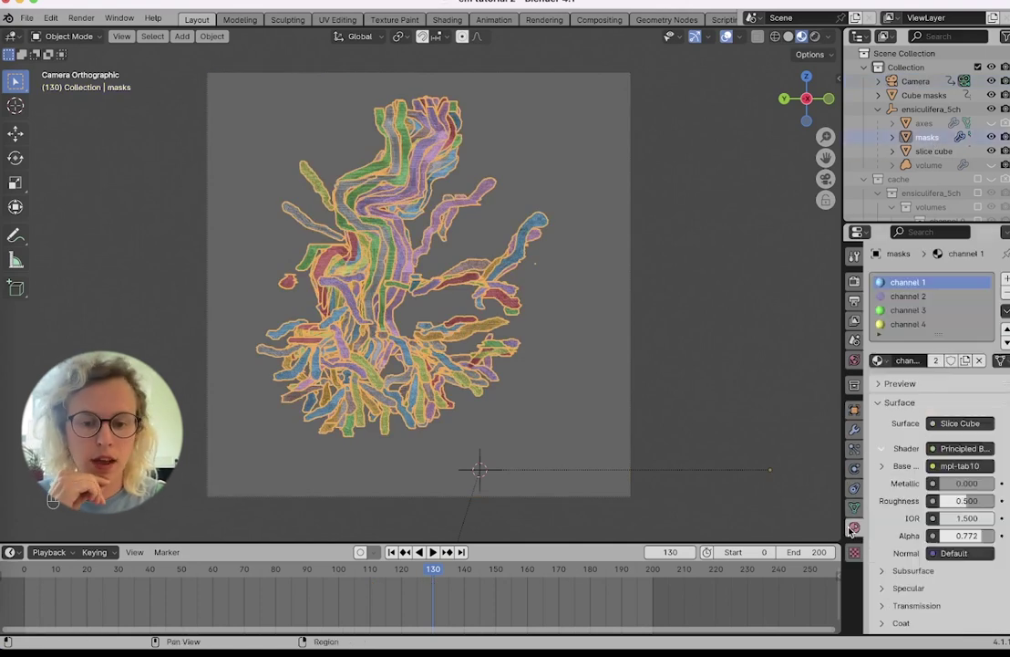
click(930, 165)
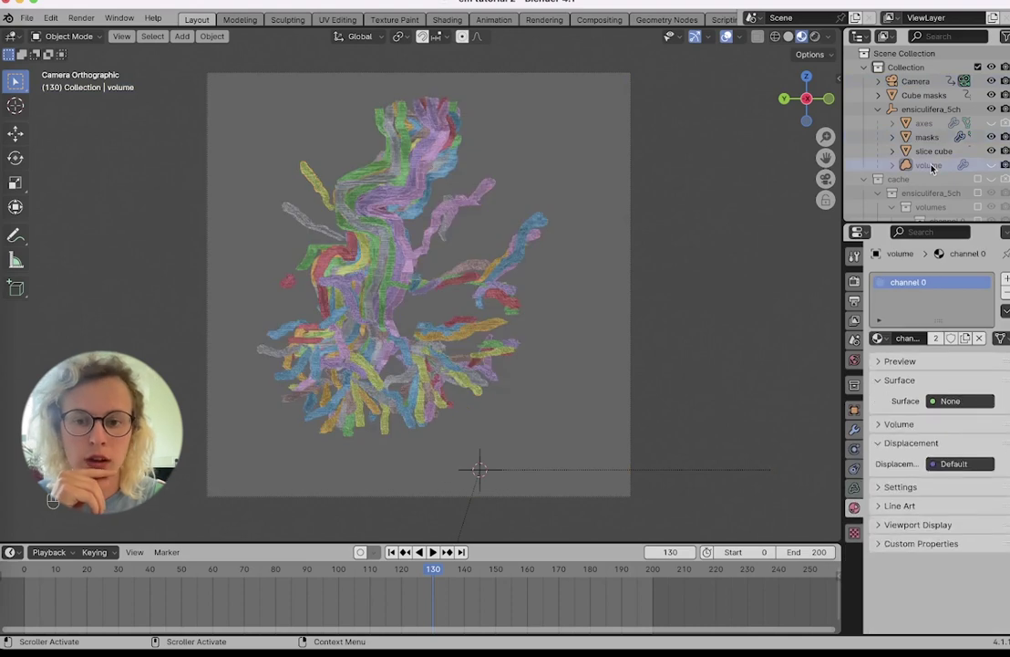
click(928, 137)
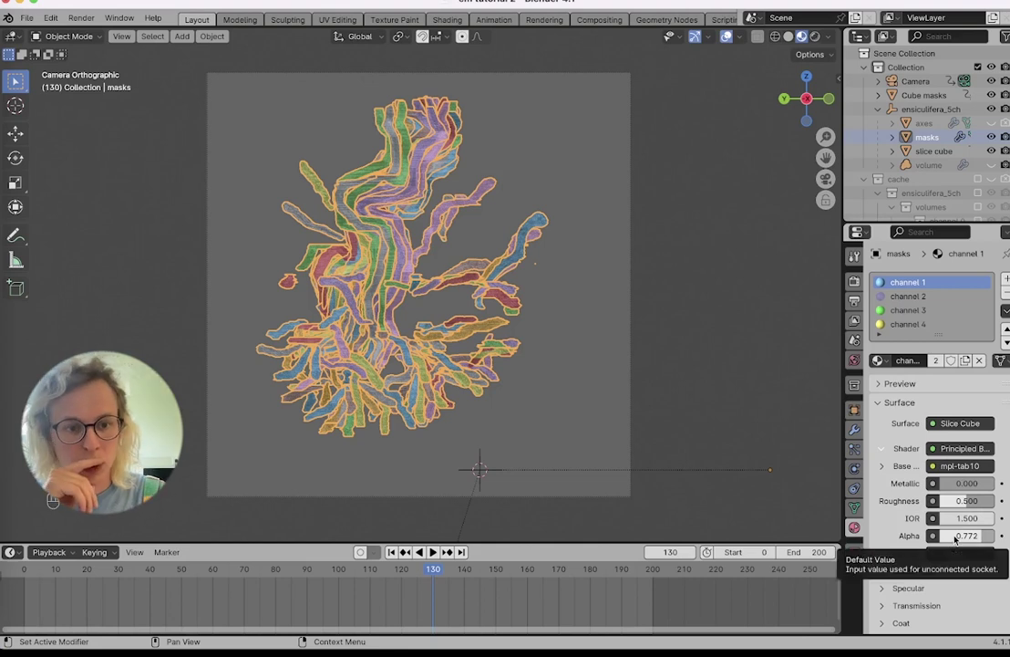
key(i)
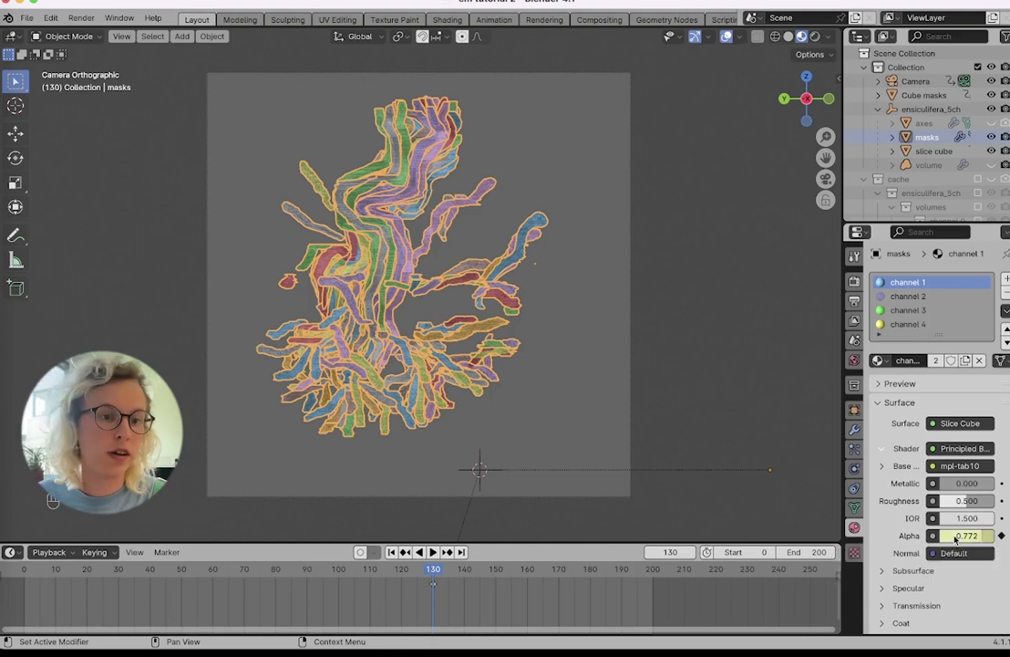
At frame 142, set the channel 1 material's alpha to 0 and keyframe it.
click(468, 575)
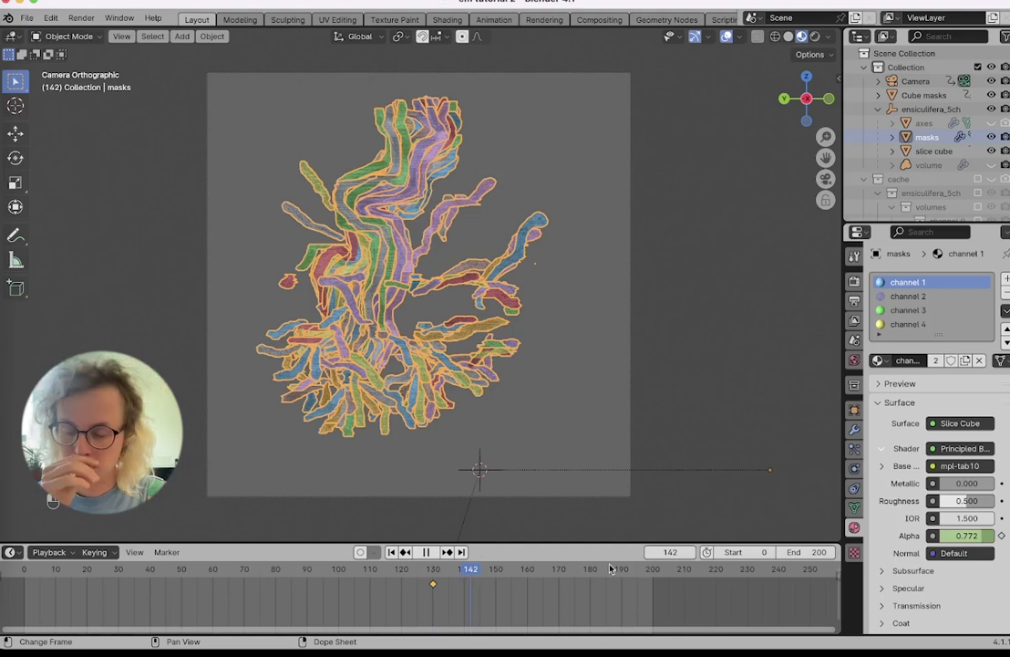
key(space)
click(969, 537)
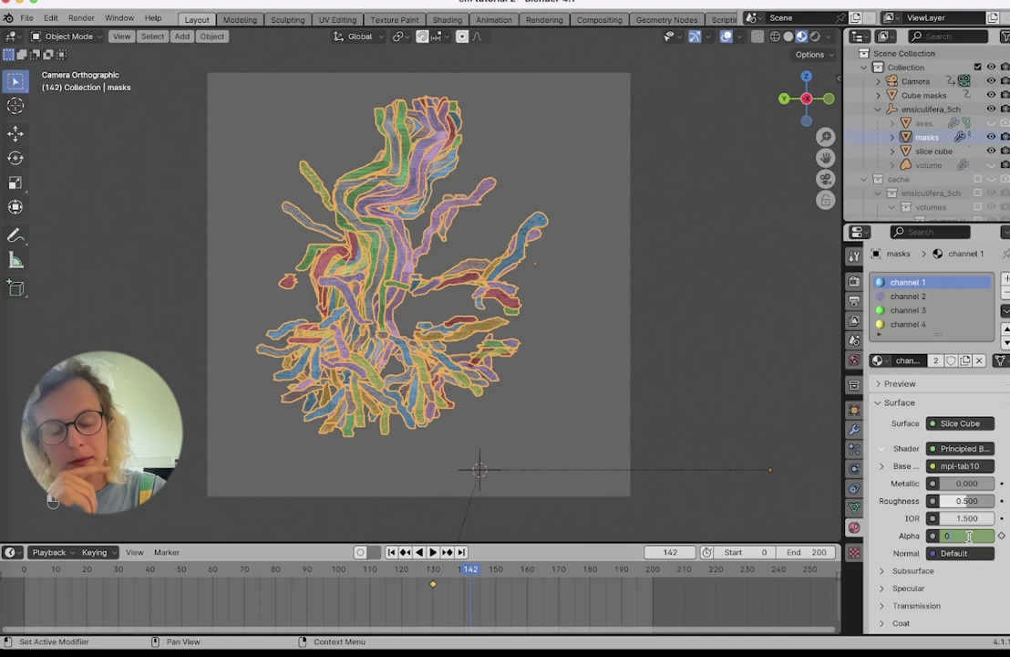
text(0)
key(Return)
key(i)
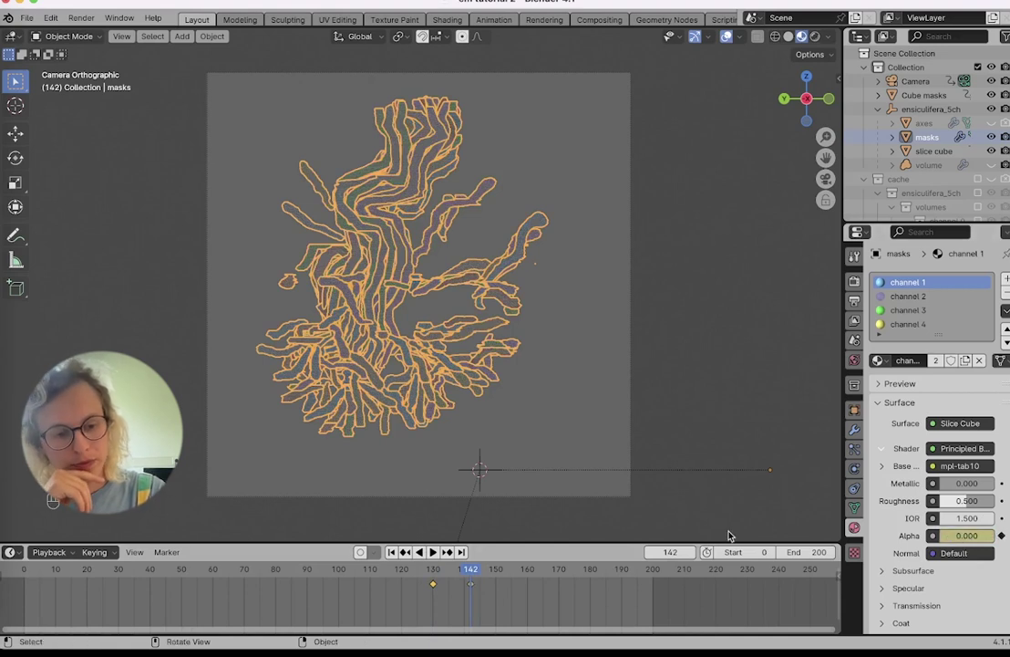
At frame 133, keyframe the alpha of the masks object's channel 2 material.
click(443, 576)
key(space)
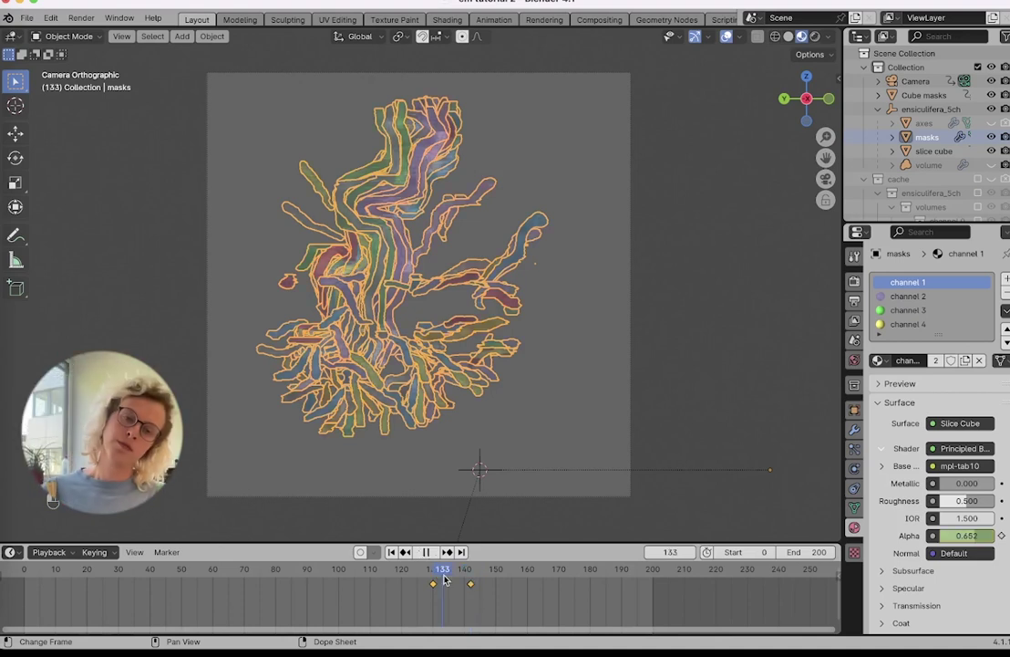
click(921, 296)
key(space)
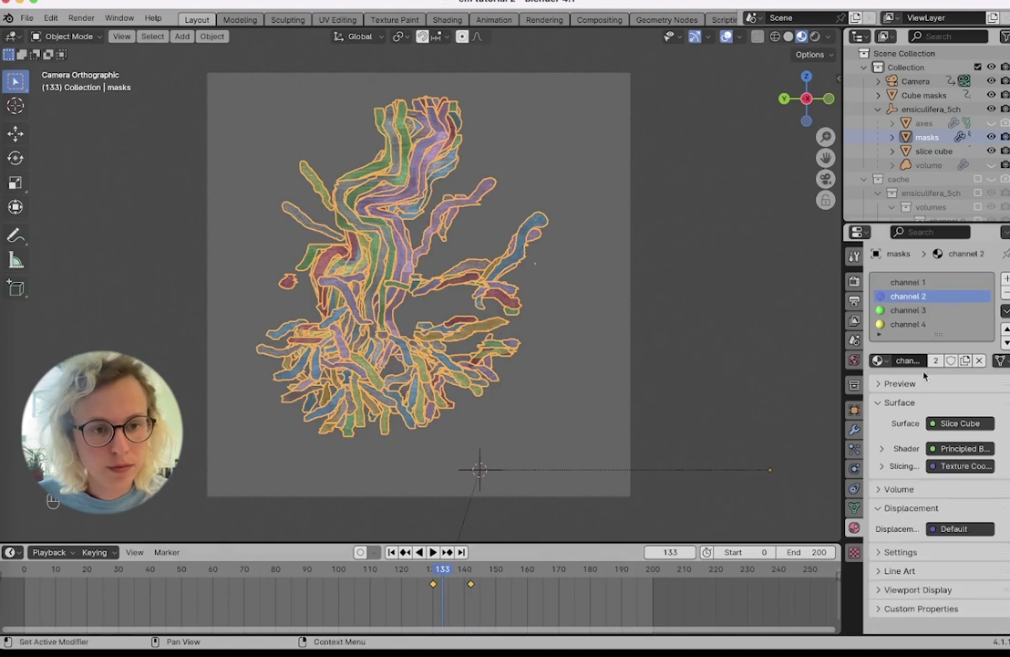
click(881, 449)
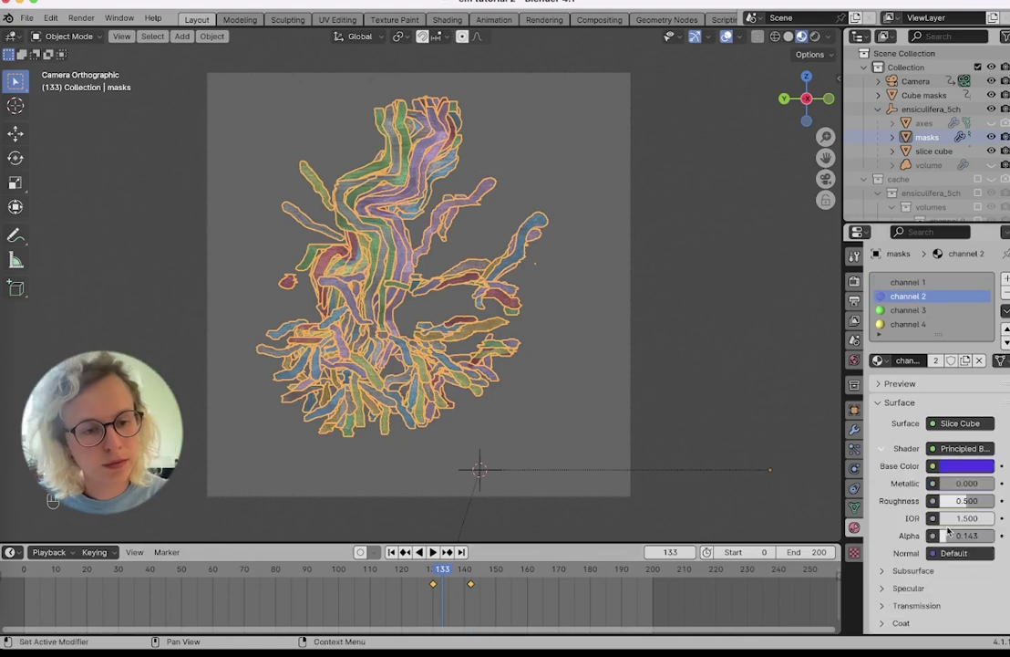
key(i)
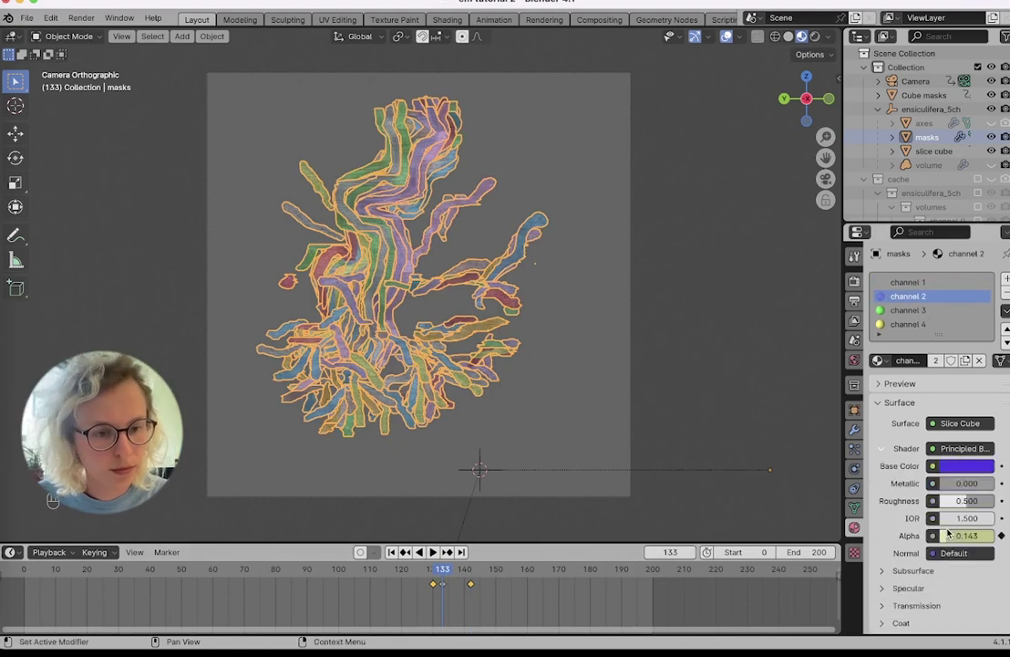
Set the channel 3 material's alpha to 0 and keyframe it at frame 133.
click(922, 310)
click(881, 449)
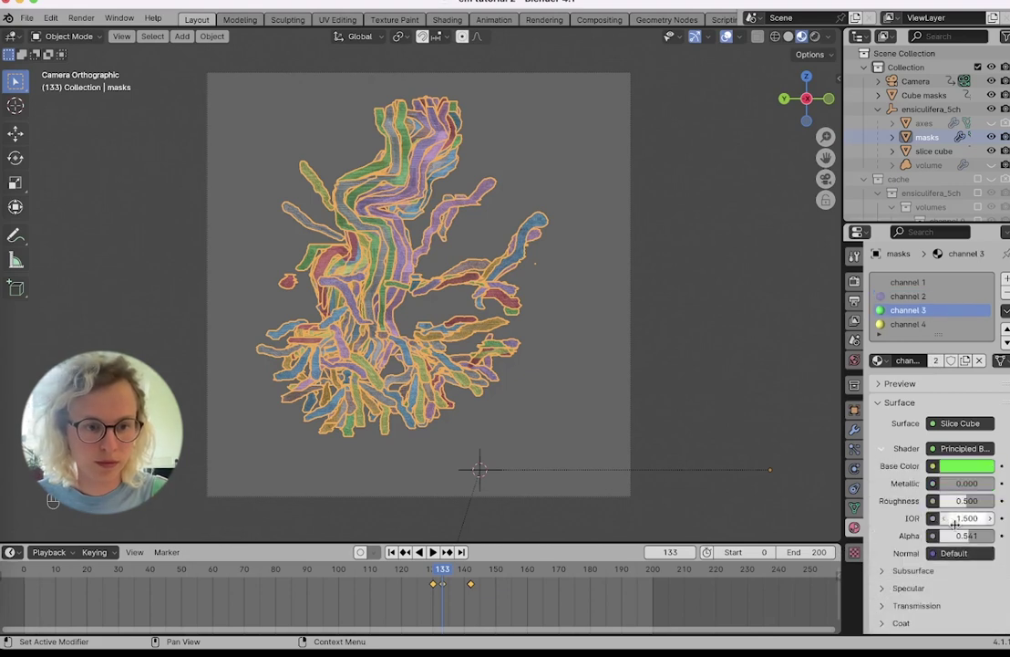
click(968, 537)
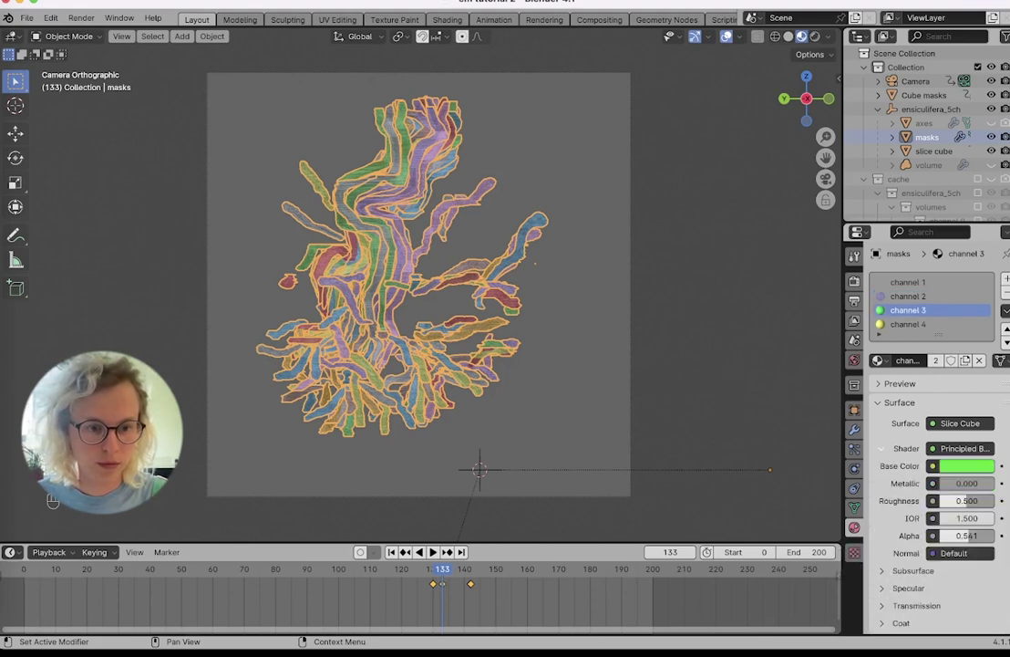
text(0)
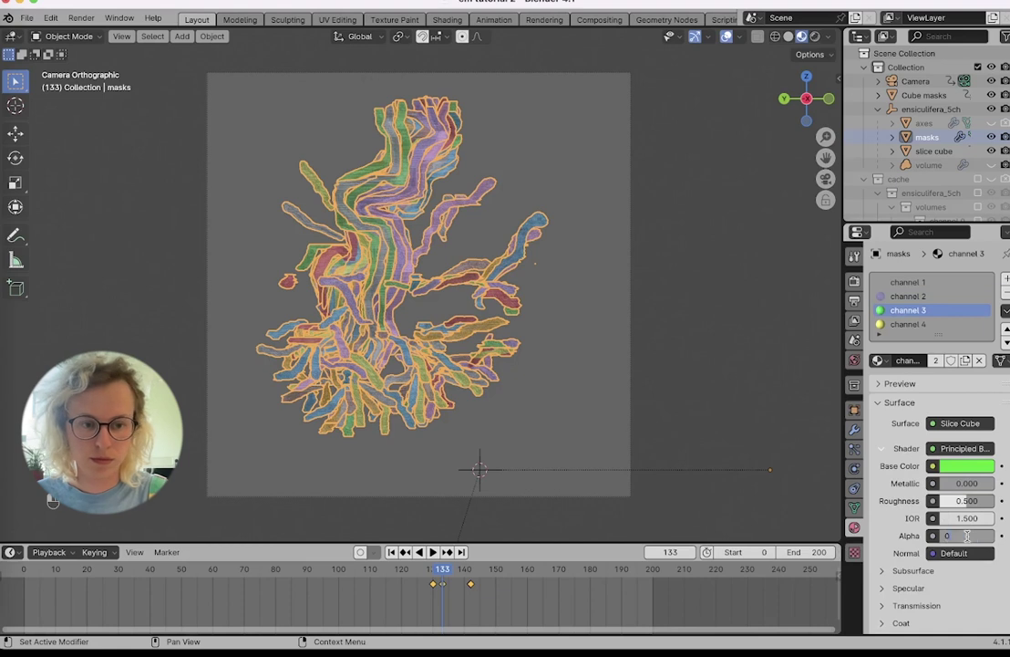
key(Return)
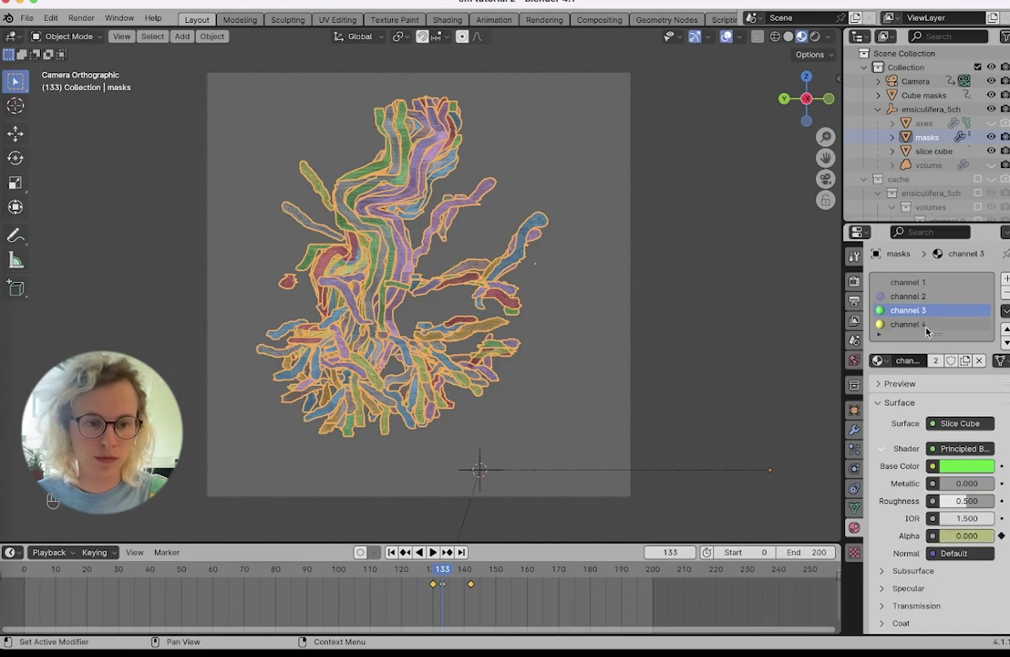
Set the keyframed alpha of the channel 2 material to 0 at frame 133.
click(925, 297)
click(960, 536)
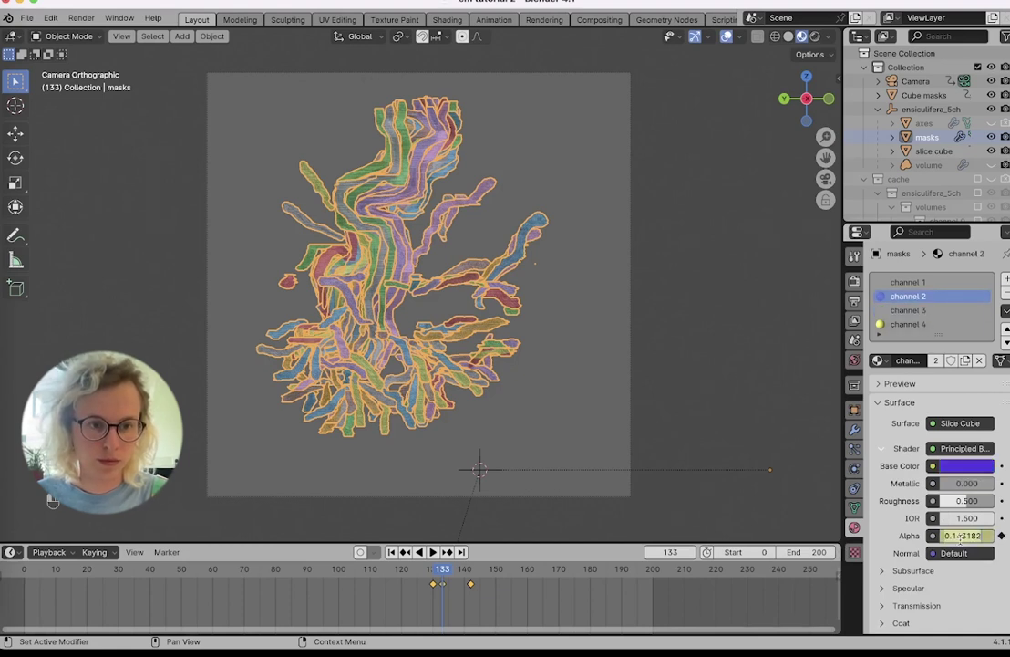
text(0)
key(Return)
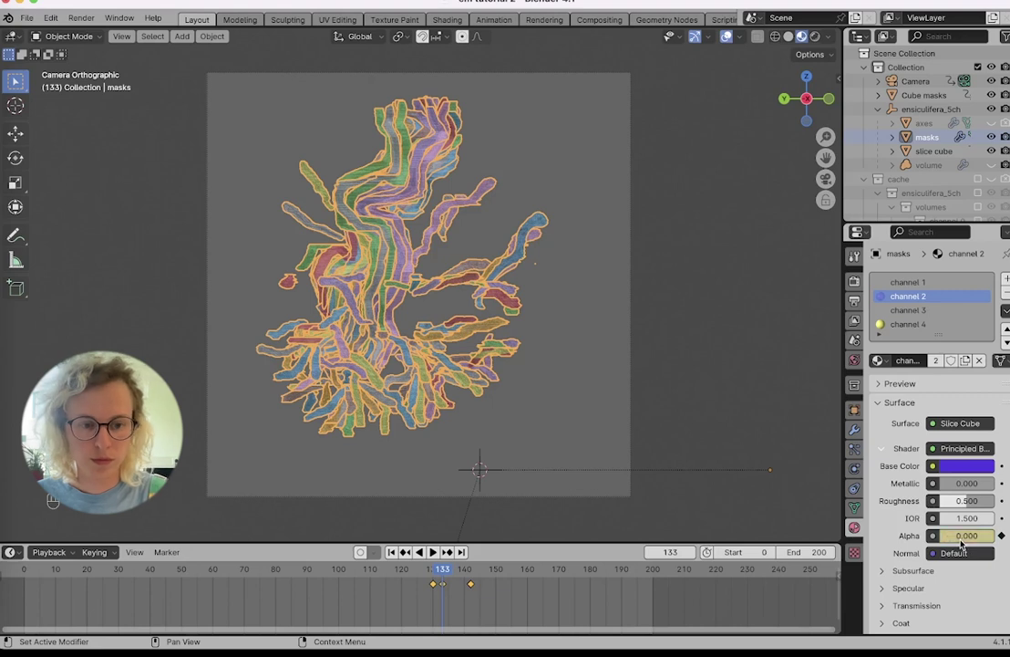
Set the channel 4 material's alpha to 0 and keyframe it at frame 133.
click(920, 325)
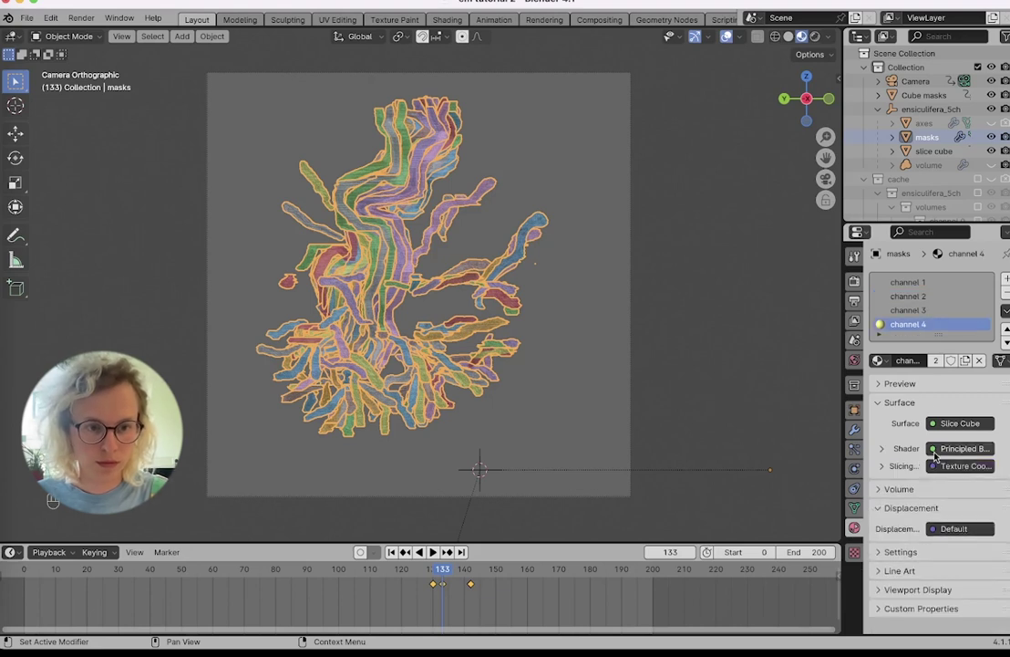
click(882, 449)
click(965, 536)
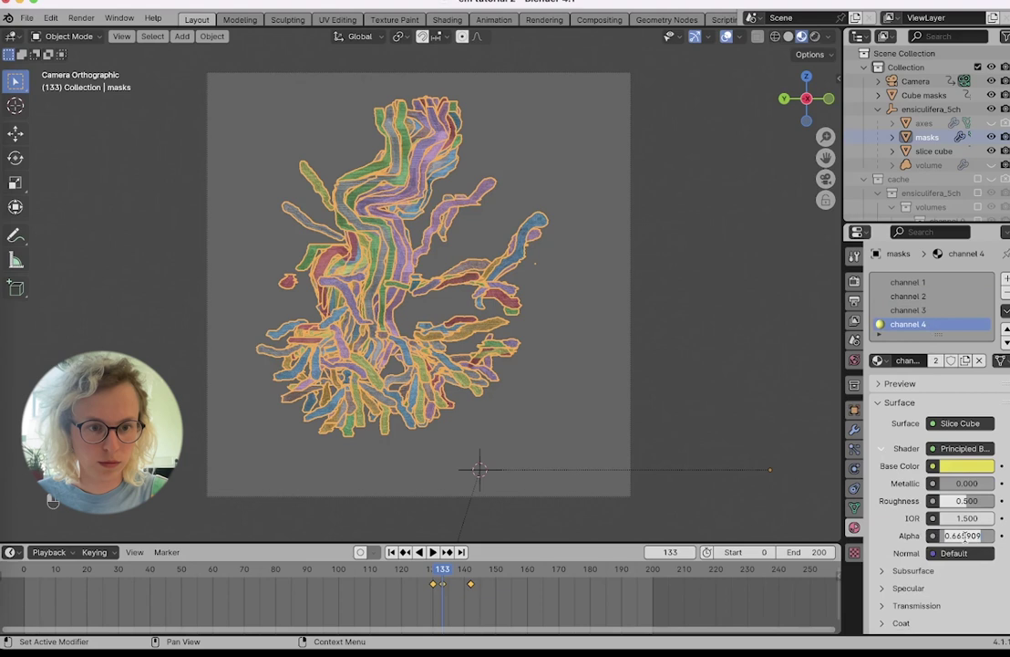
text(0)
key(Return)
key(i)
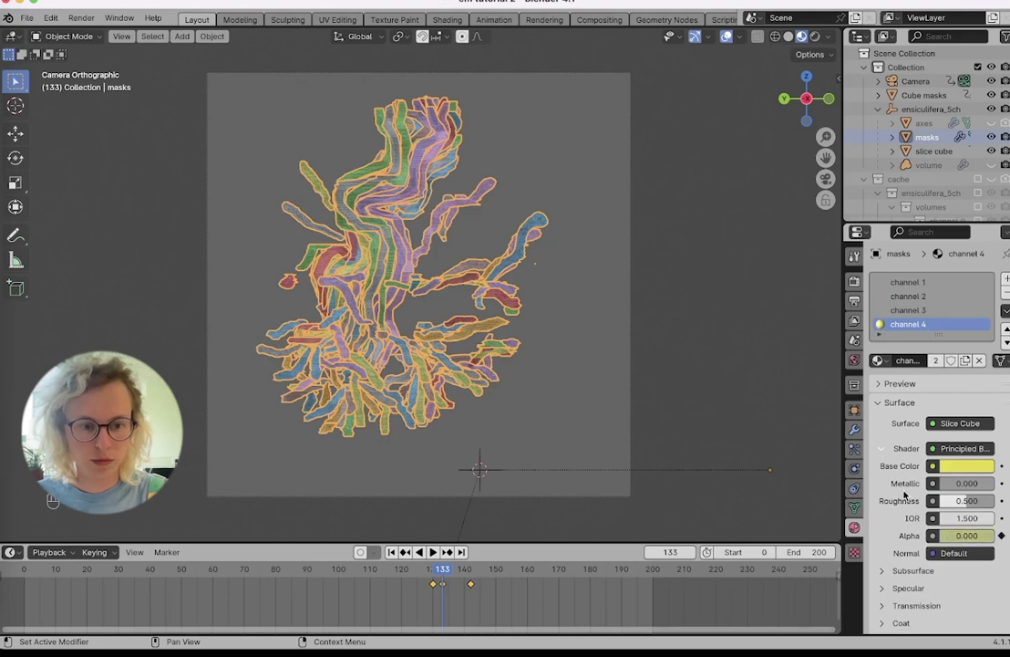
Enable the remaining channels in the masks object's modifier and keyframe the channel 4 material's alpha at 0.8 on frame 143.
click(854, 429)
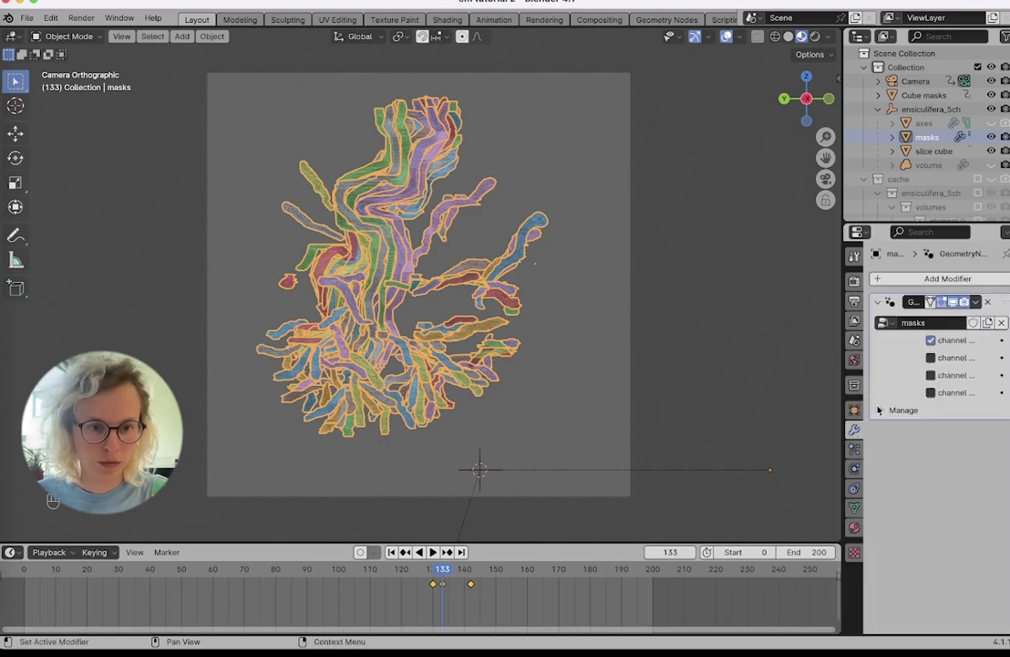
click(931, 358)
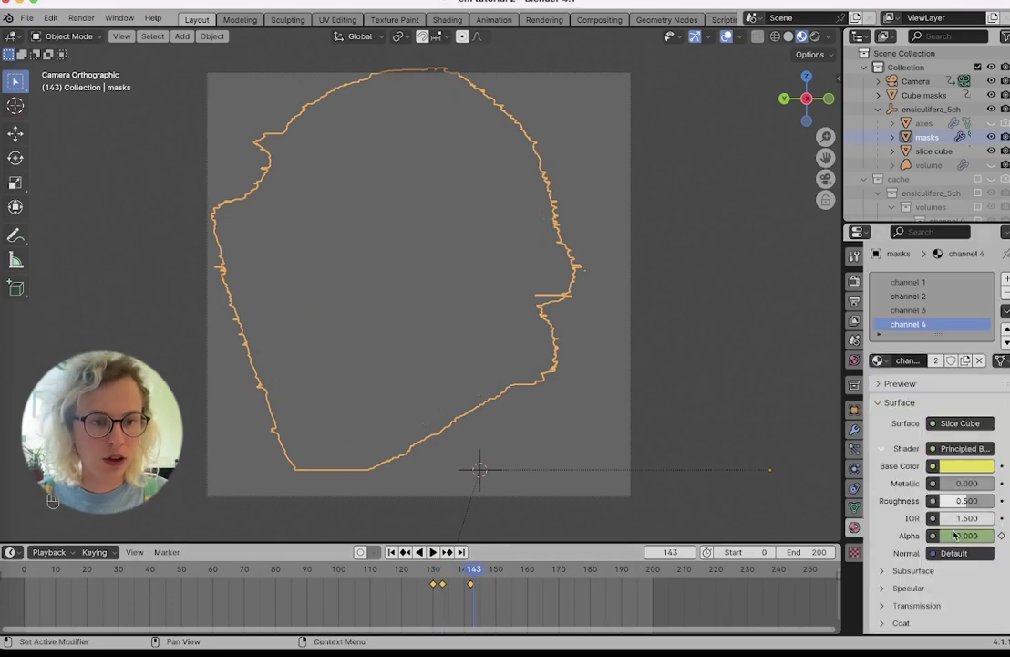
click(955, 536)
text(0.0)
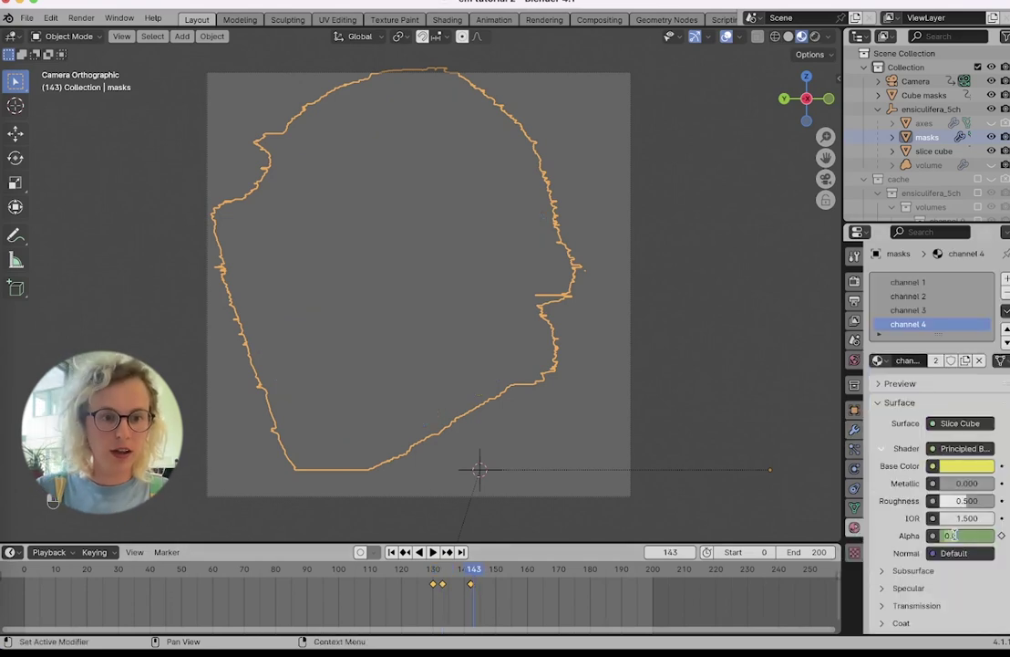
key(Return)
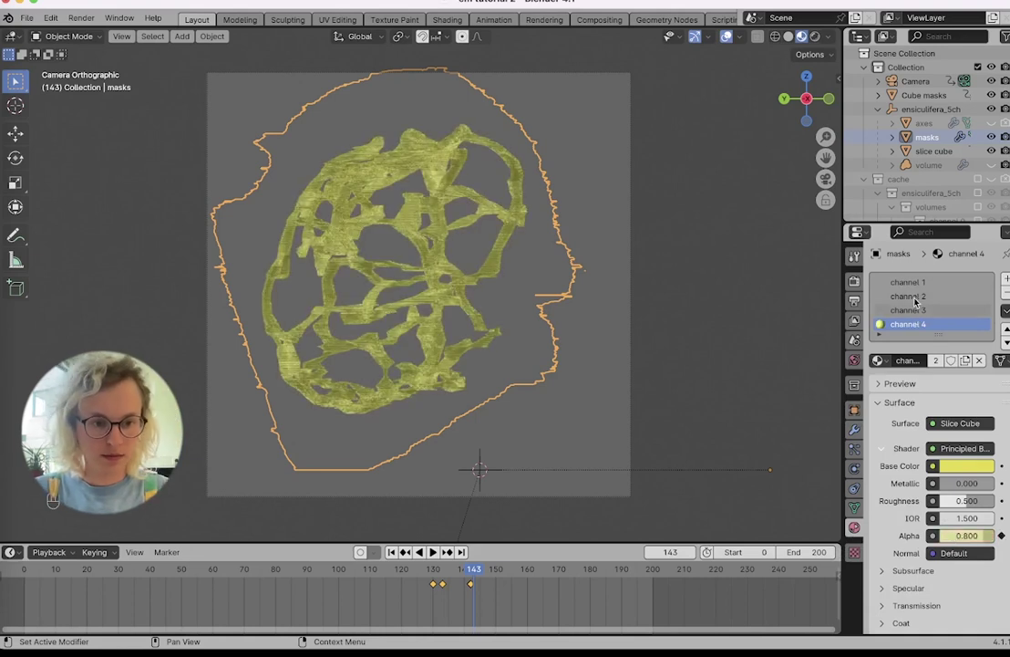
Set the channel 3 material's alpha to 0.8 and keyframe it at frame 143.
click(911, 310)
click(965, 535)
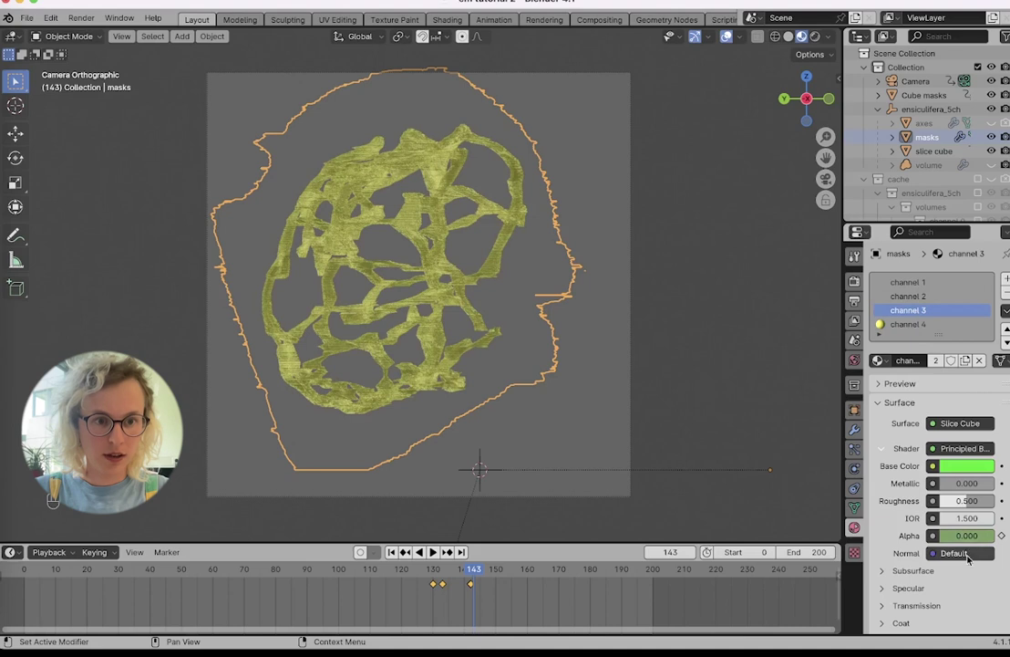
text(0)
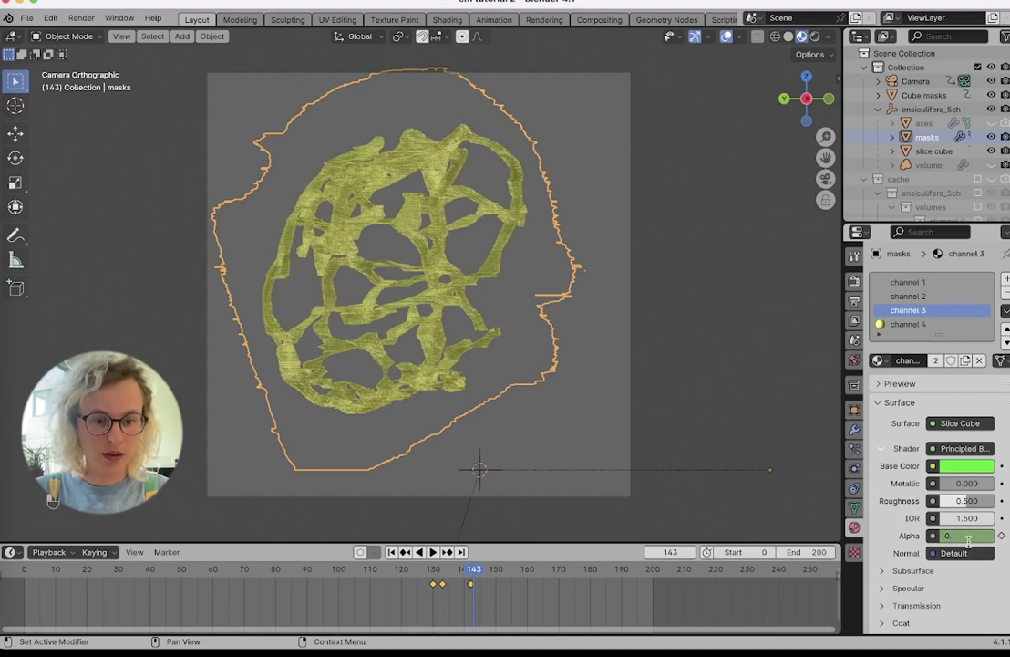
text(.8)
key(Return)
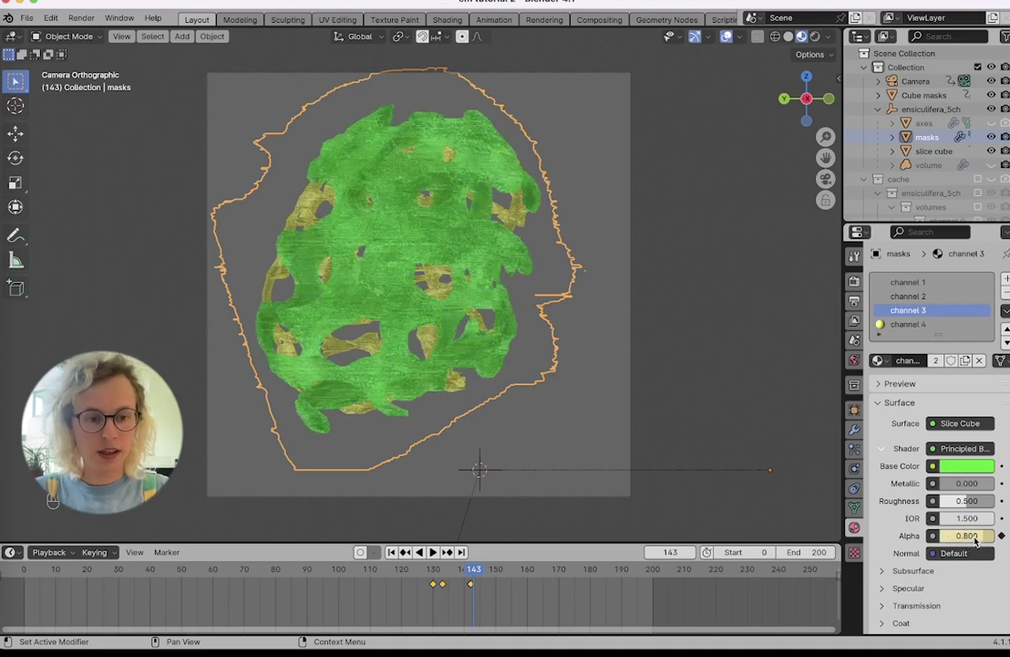
Set the channel 2 material's alpha to about 0.111 and keyframe it at frame 143.
click(944, 299)
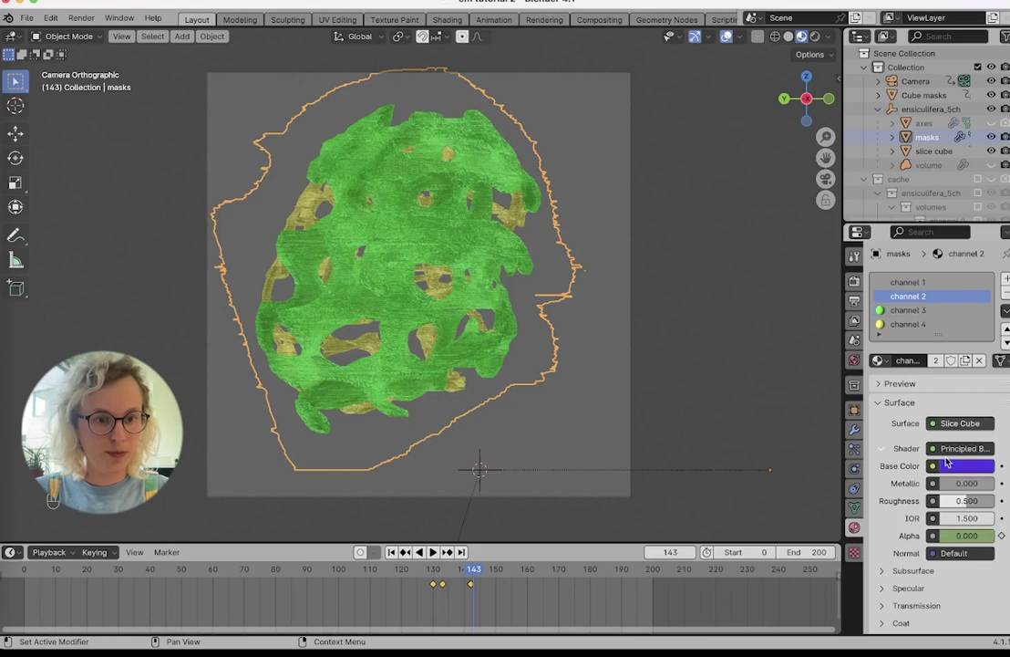
click(961, 535)
text(0.0)
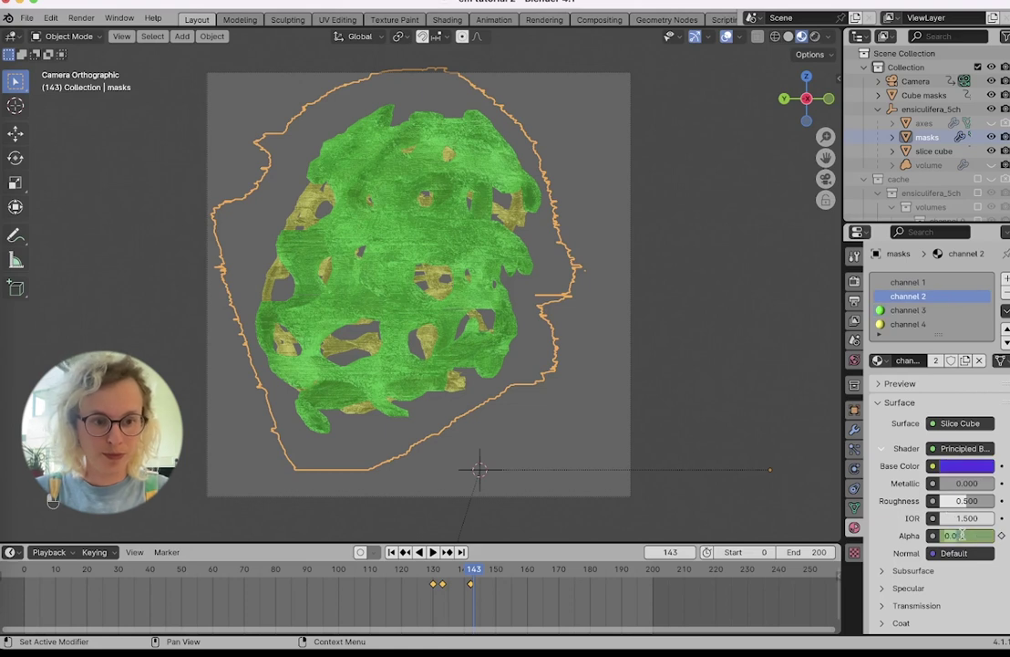
key(BackSpace)
key(Return)
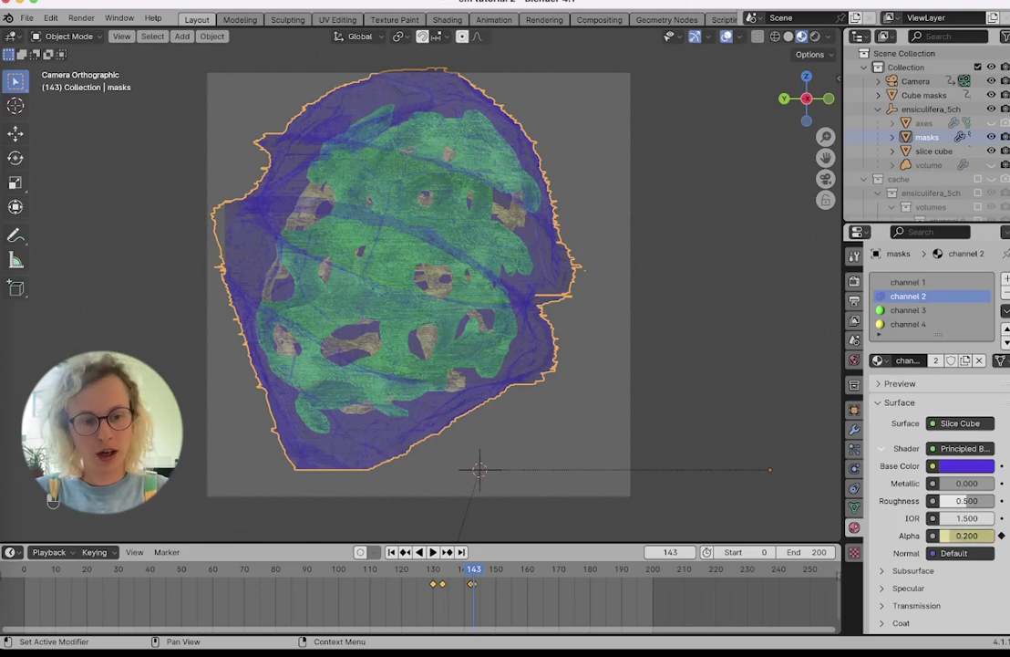
drag(966, 535, 955, 535)
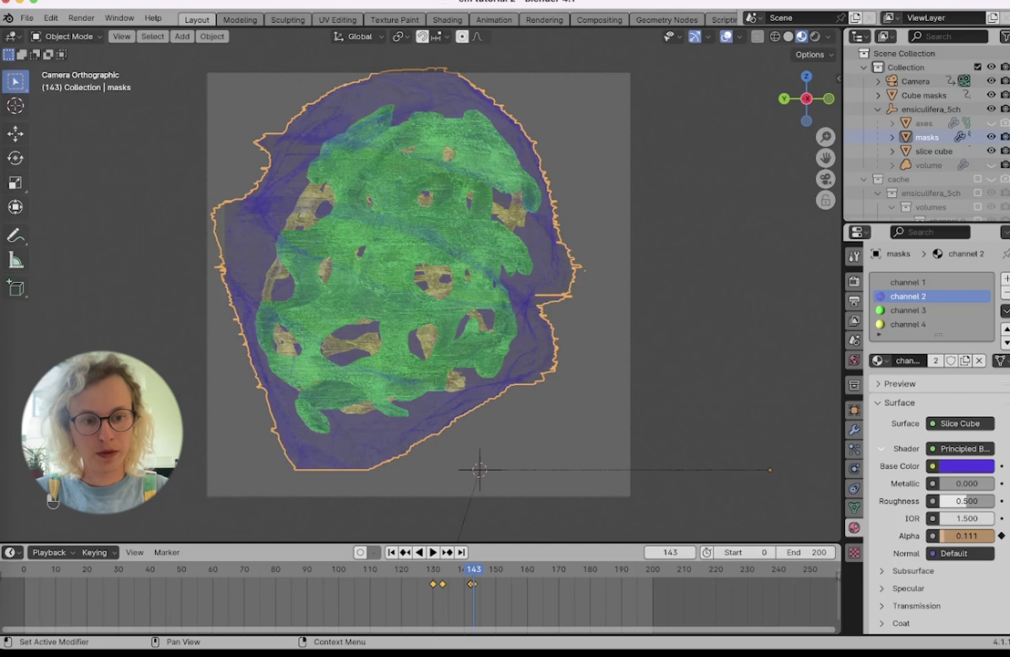
key(i)
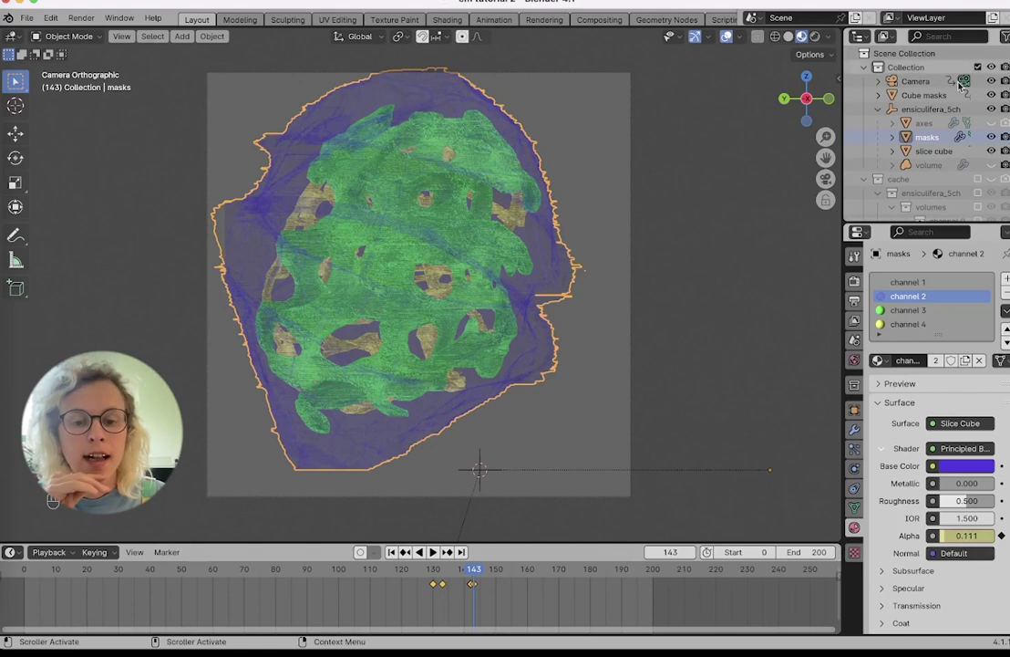
Keyframe the ensiculifera_5ch object's rotation at 0° on frame 143 and advance the timeline to frame 161.
click(930, 109)
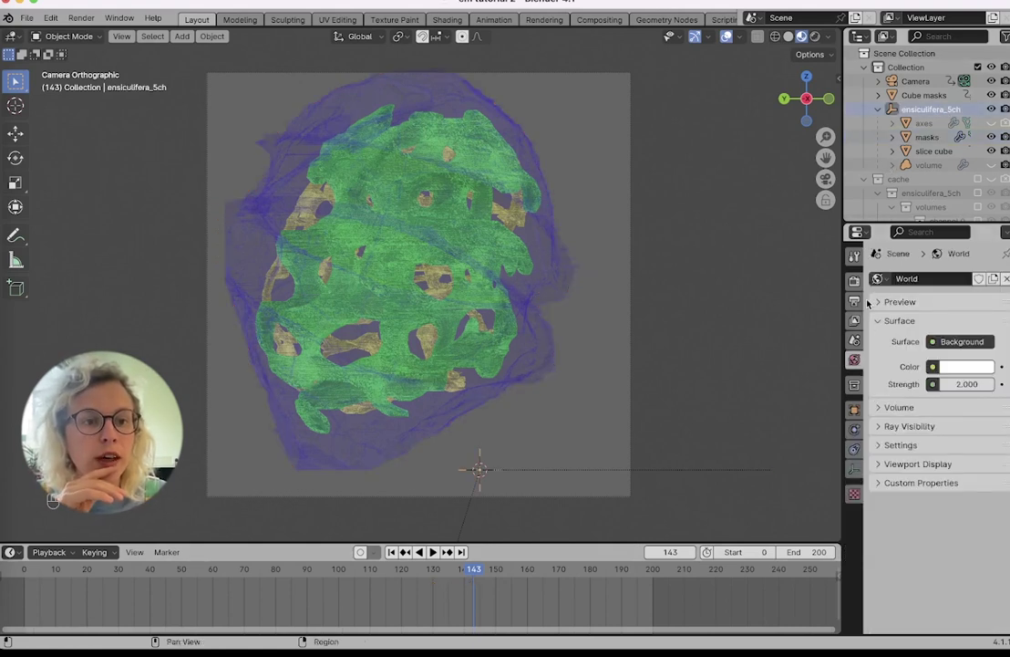
click(854, 408)
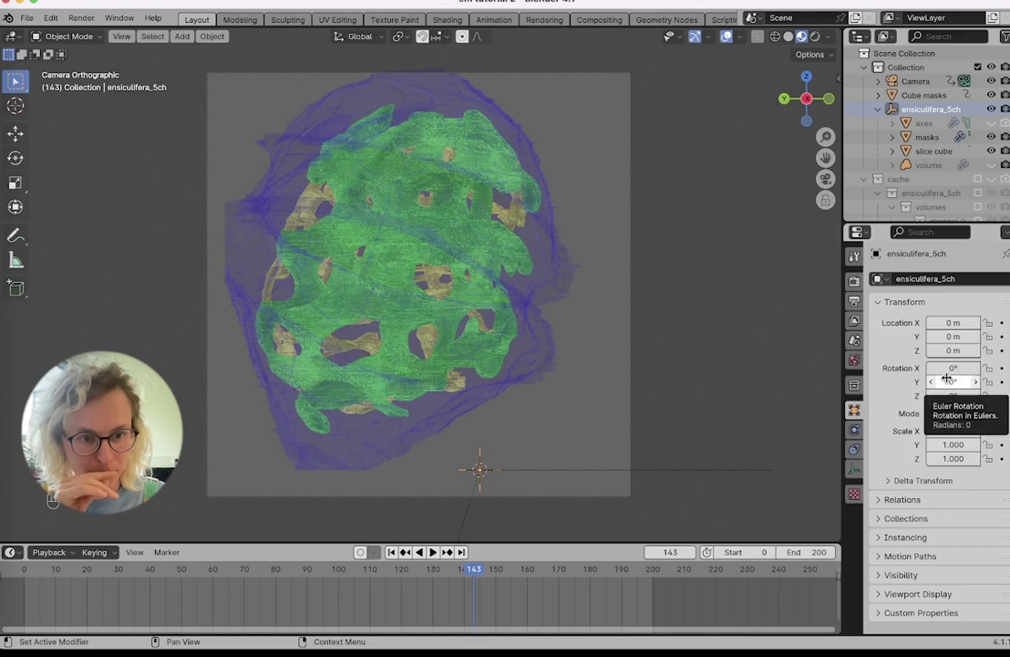
key(i)
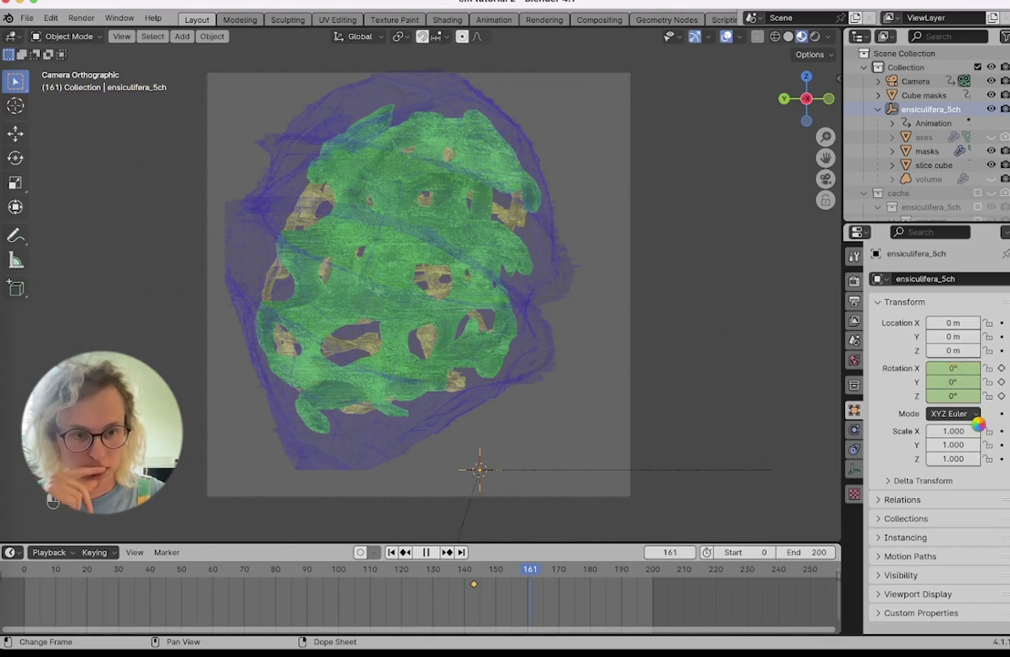
key(space)
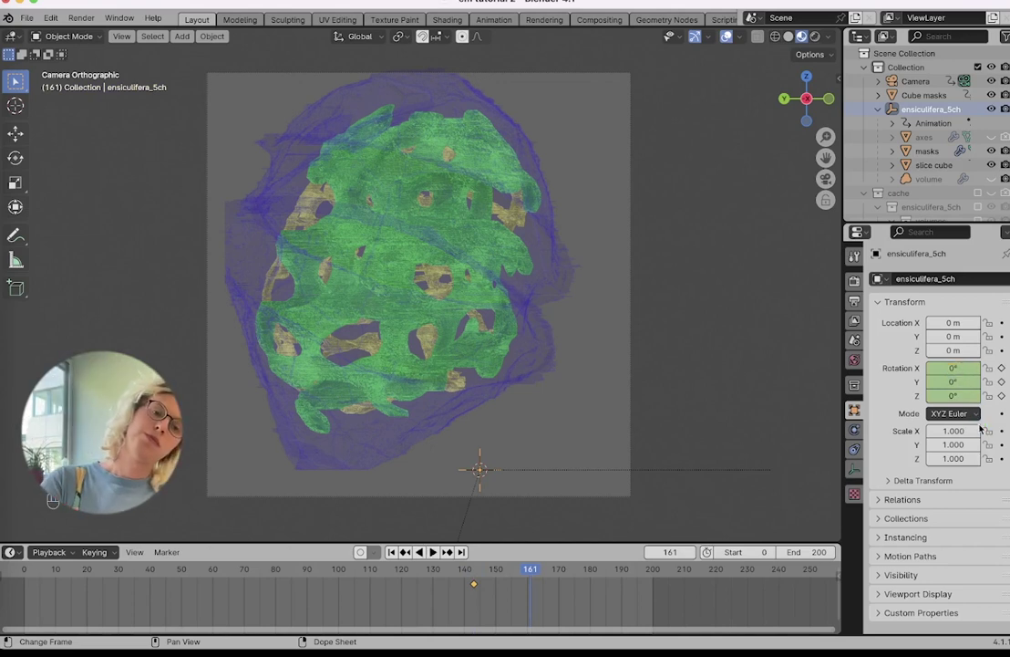
Try out a Z rotation of about 46° for the ensiculifera_5ch object, keeping its X rotation at 0°.
click(946, 368)
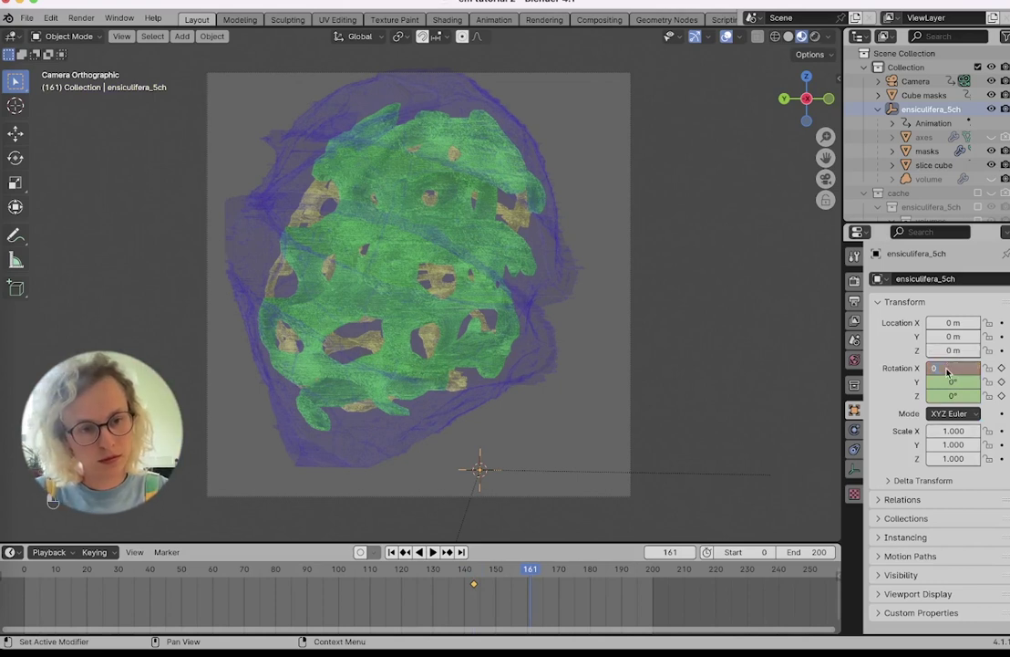
text(0)
key(Return)
click(953, 395)
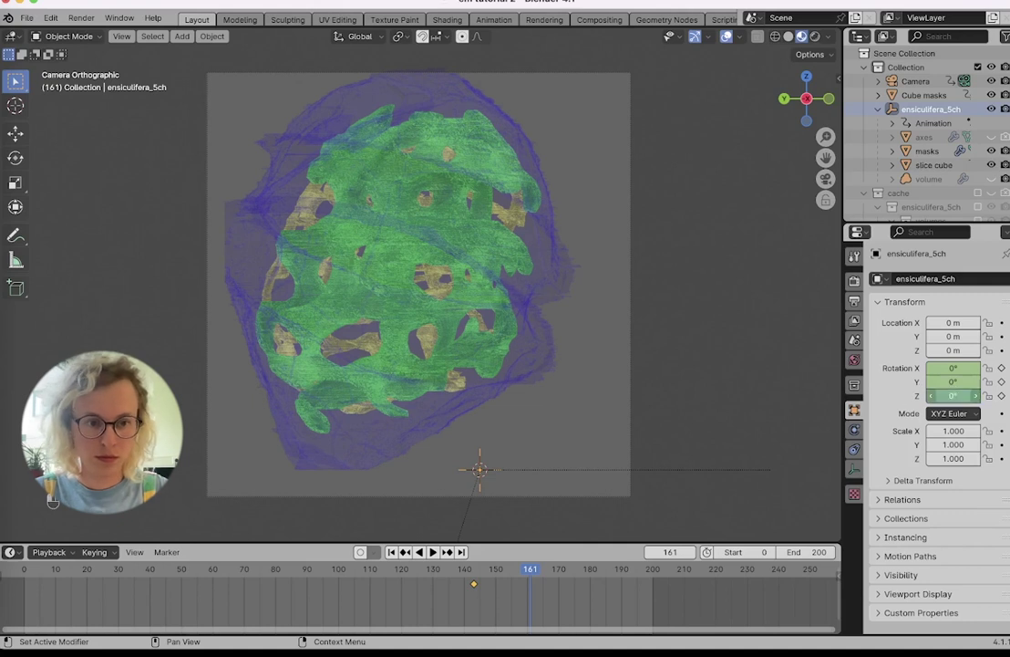
text(16)
key(Return)
drag(953, 395, 981, 395)
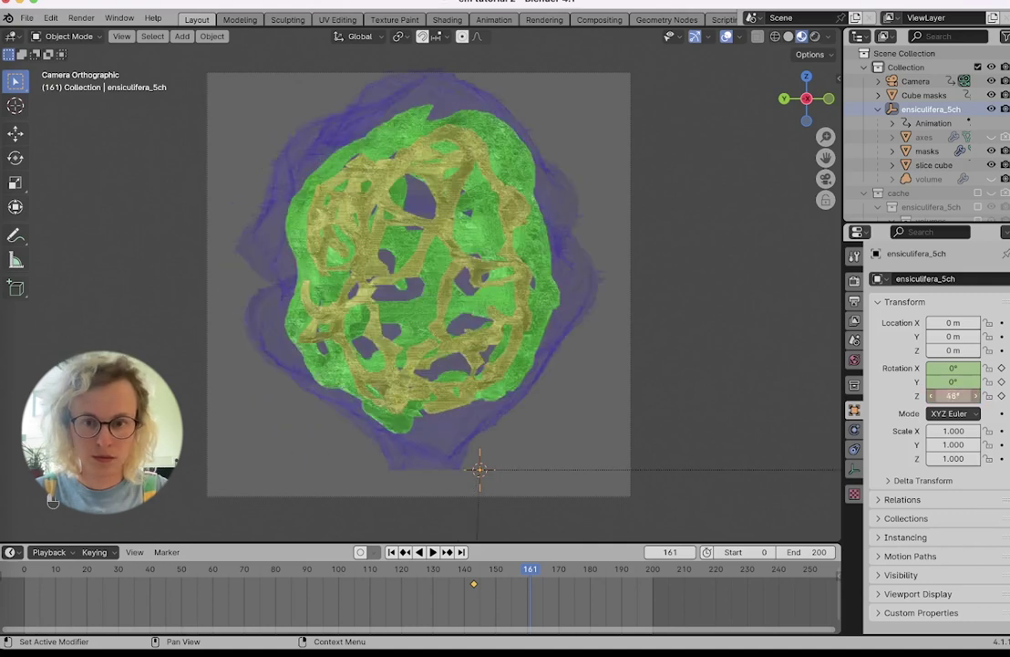
Set the ensiculifera_5ch object's Z rotation to 359° and keyframe its rotation at frame 161.
click(952, 397)
text(359)
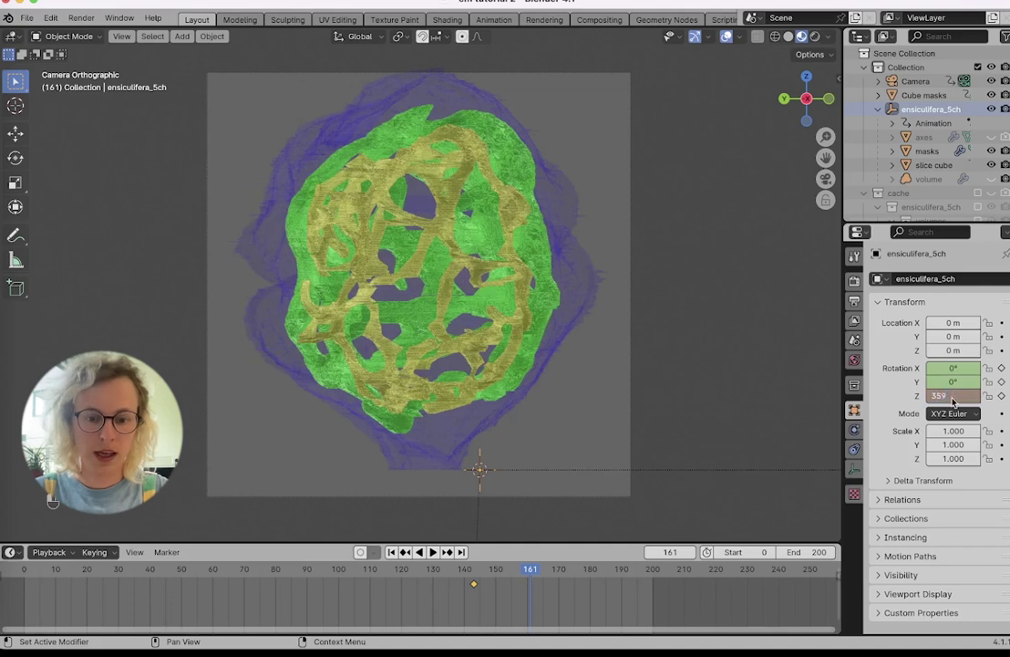
key(Return)
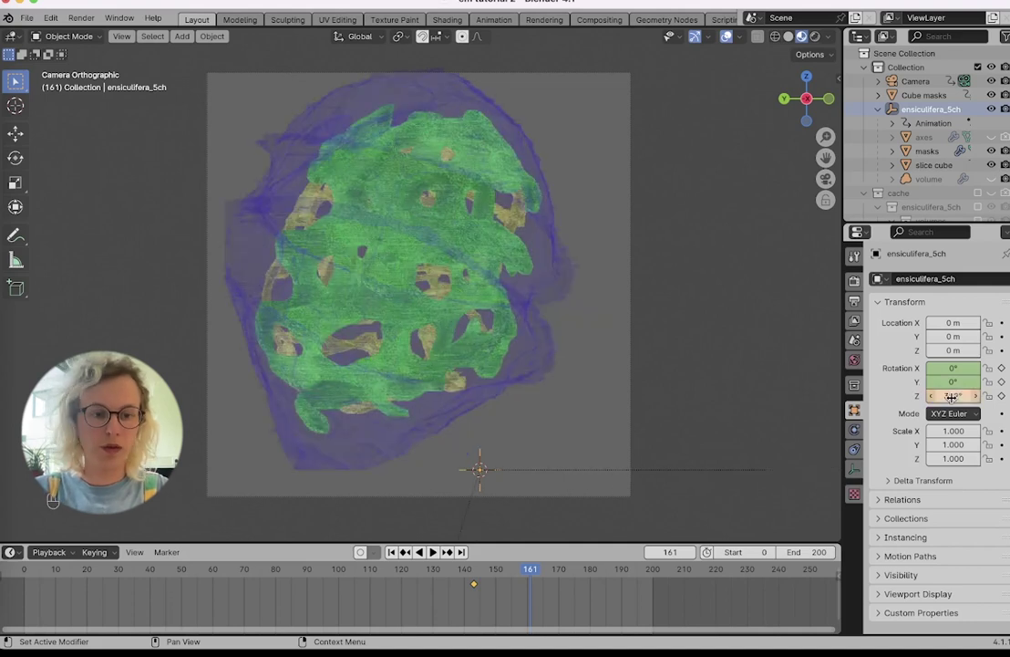
key(i)
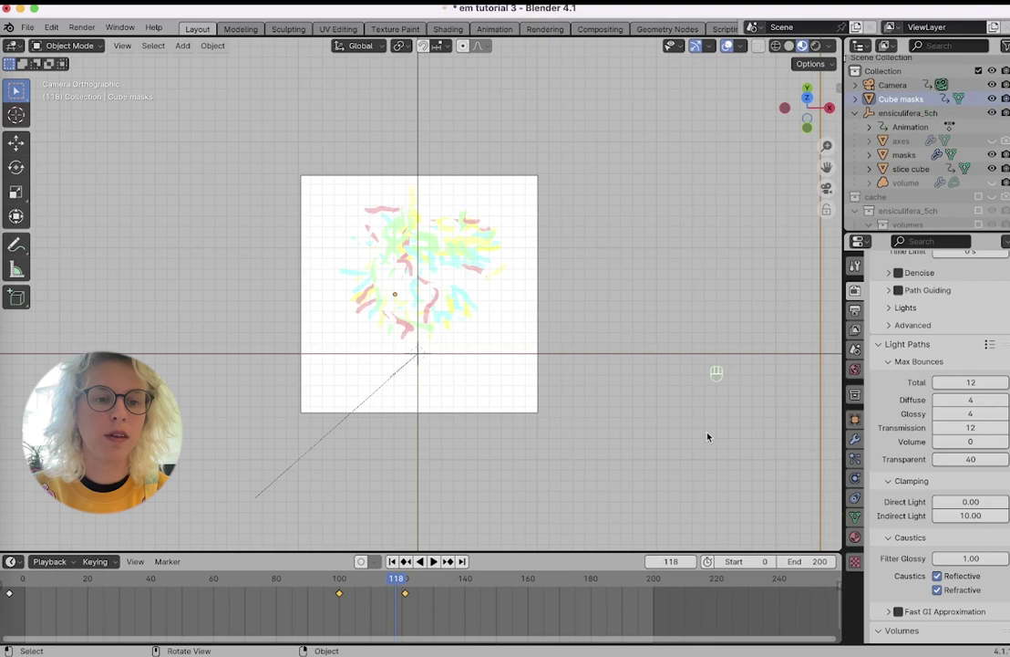
Set the scene's color management to the AgX view transform with the High Contrast look.
click(854, 370)
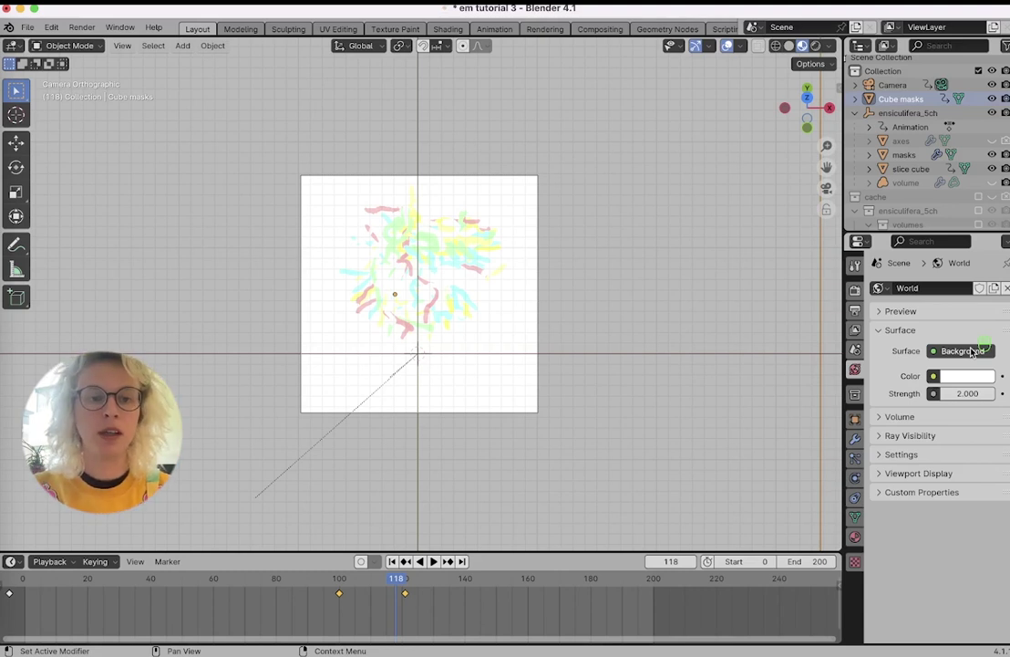
click(856, 310)
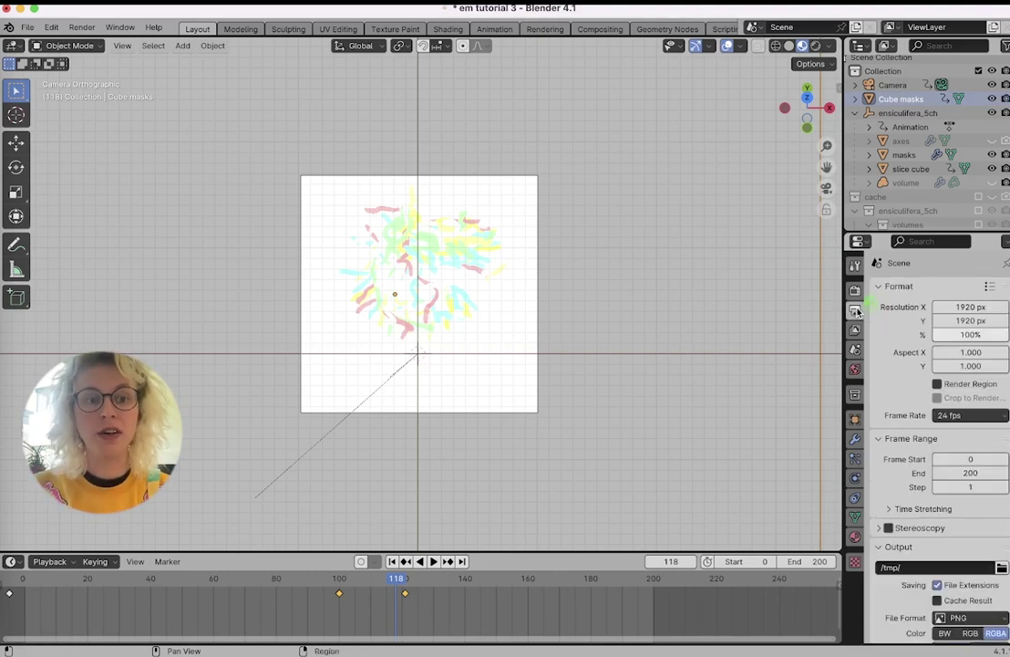
click(856, 290)
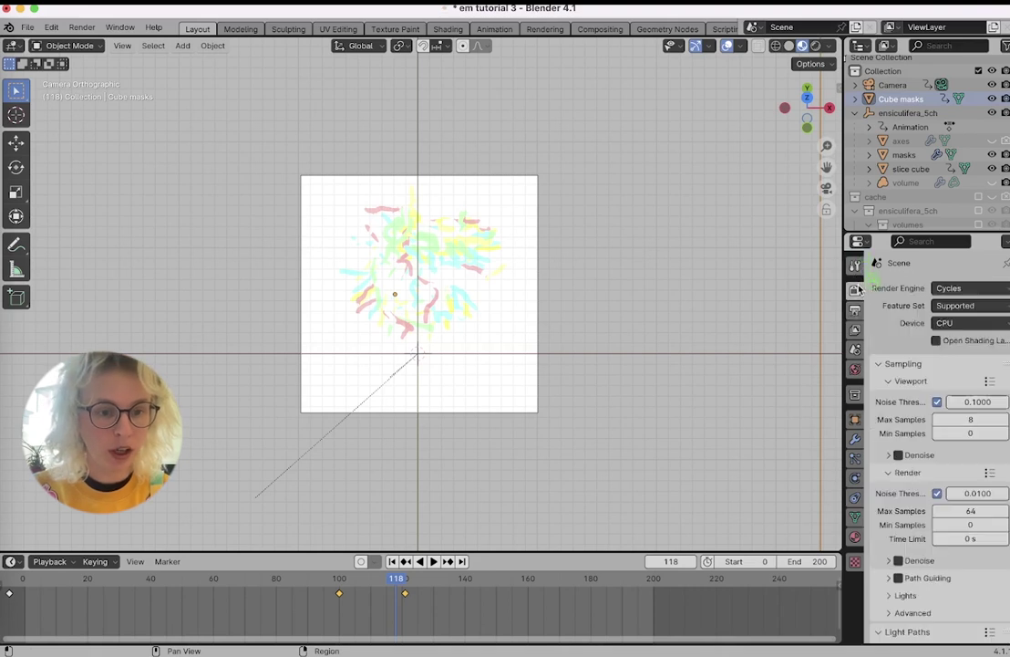
scroll(938, 418, down, 5)
scroll(939, 418, down, 15)
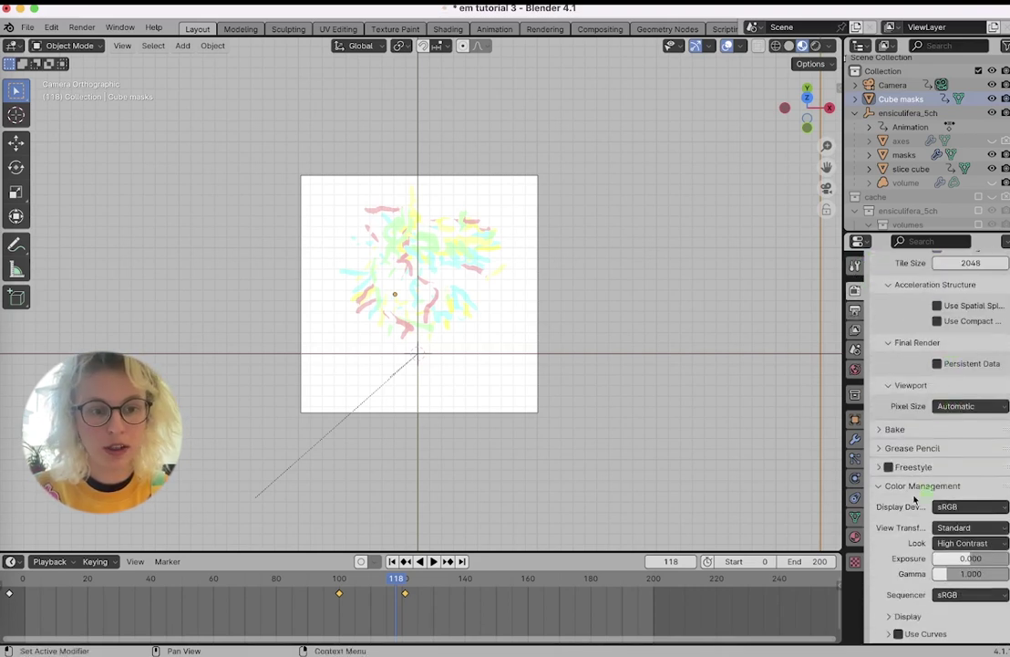
click(1001, 527)
click(976, 560)
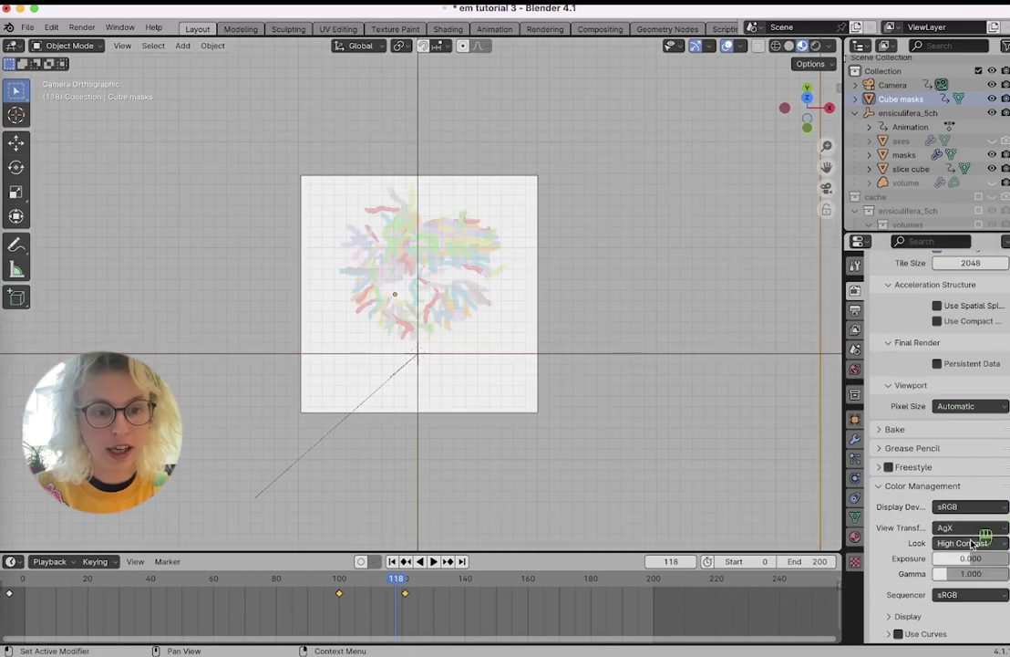
click(951, 544)
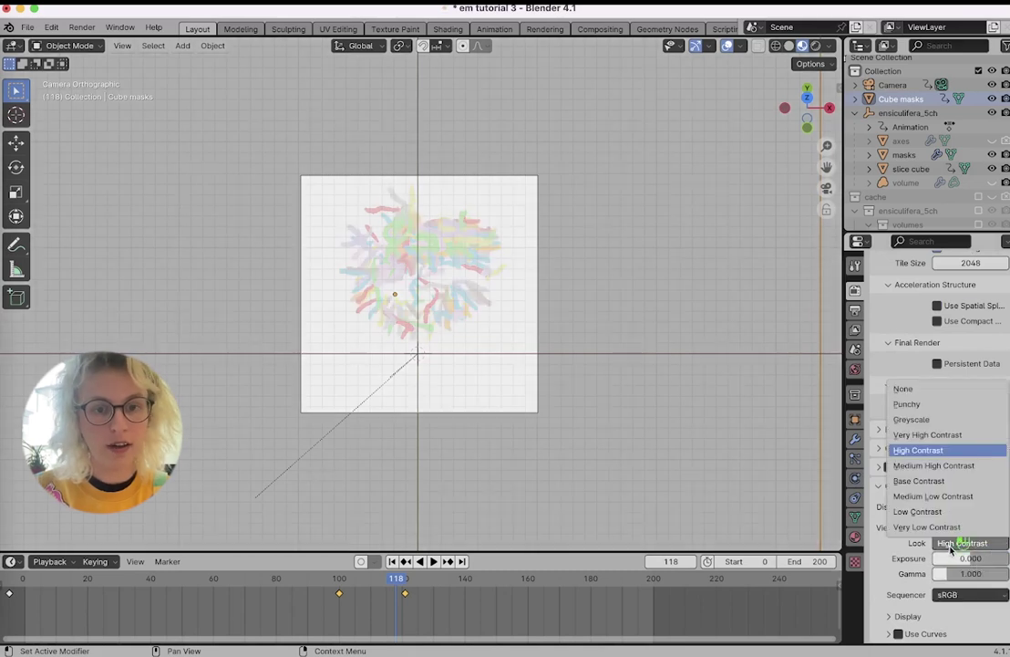
click(953, 451)
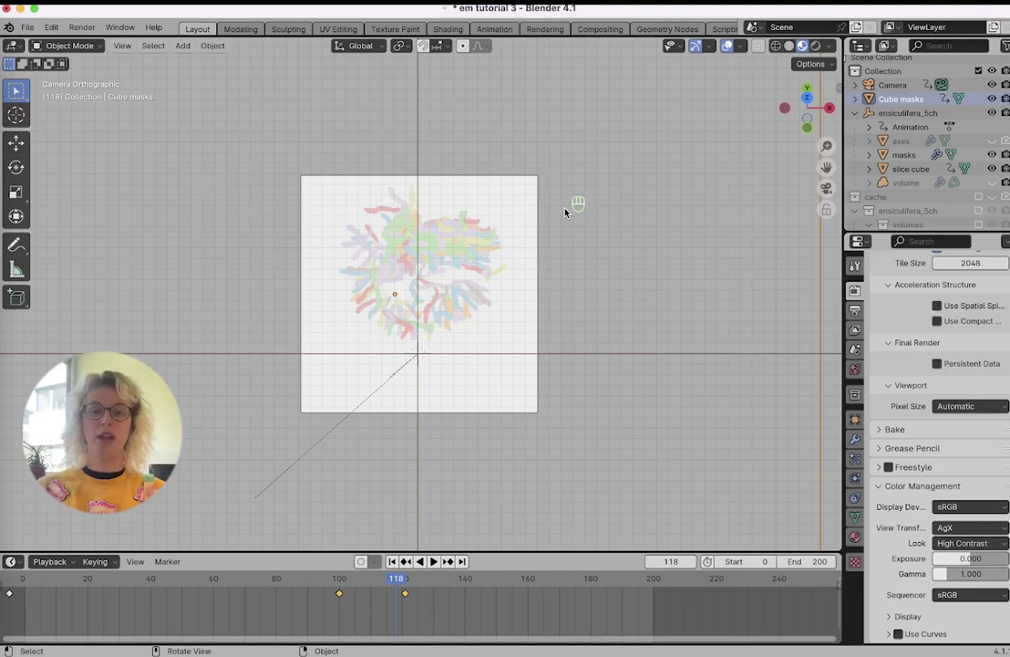
Switch the viewport to rendered shading and move the timeline to frame 100.
key(z)
click(661, 144)
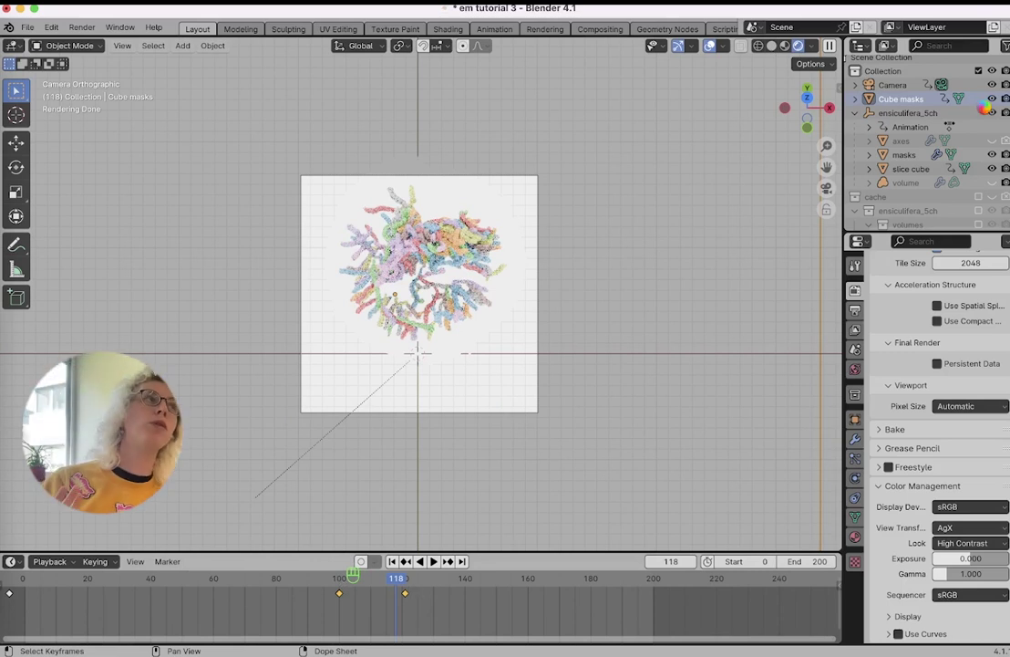
key(space)
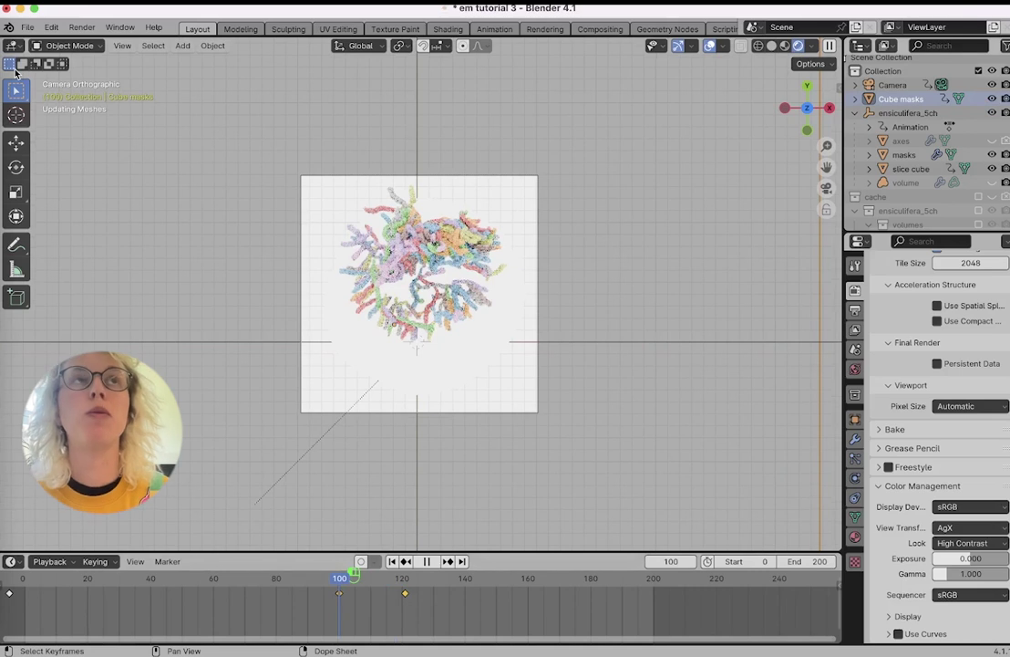
key(space)
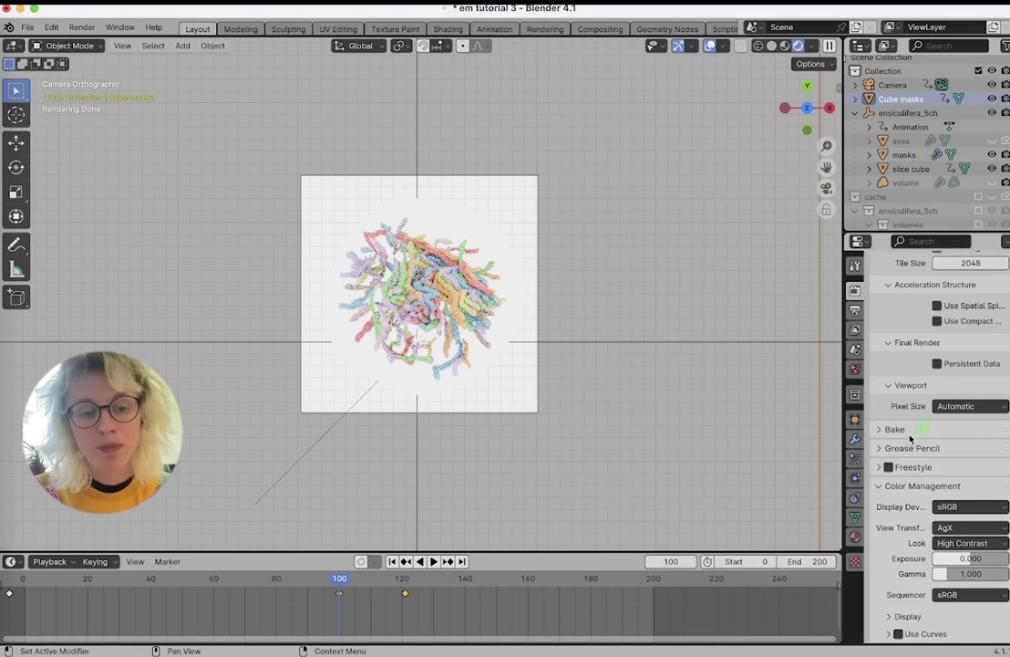
Add a Track To constraint to the camera with the ensiculifera_5ch object as its target.
click(893, 85)
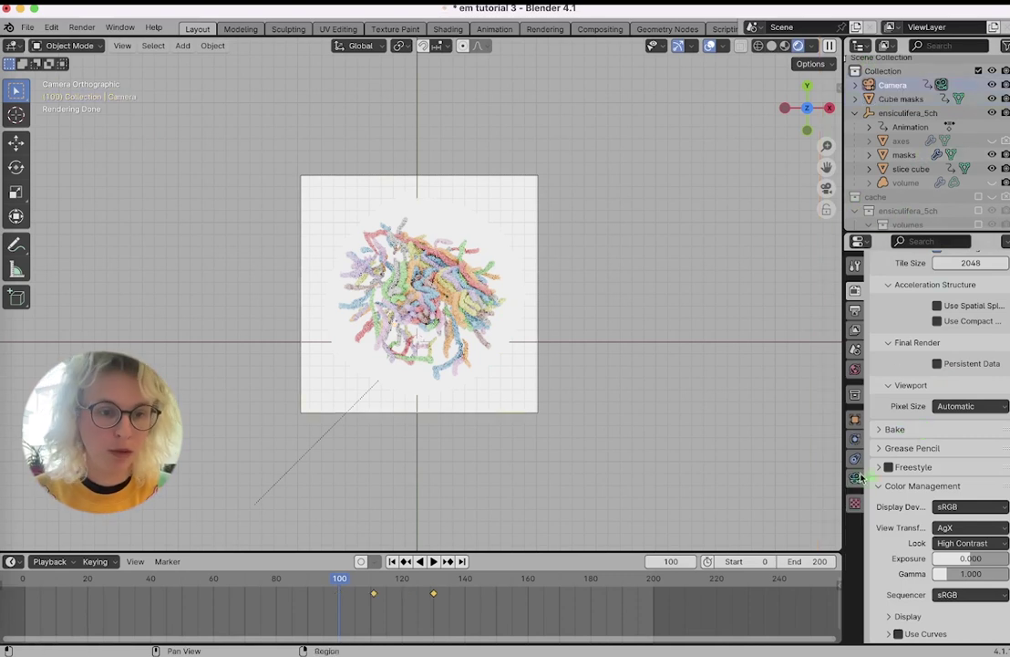
click(858, 462)
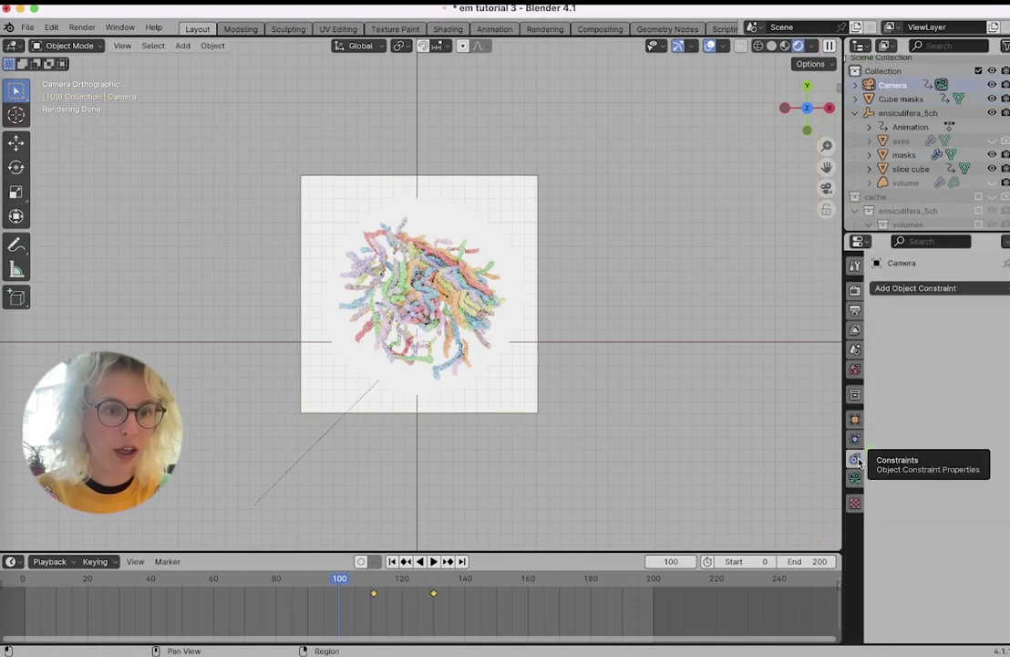
click(954, 288)
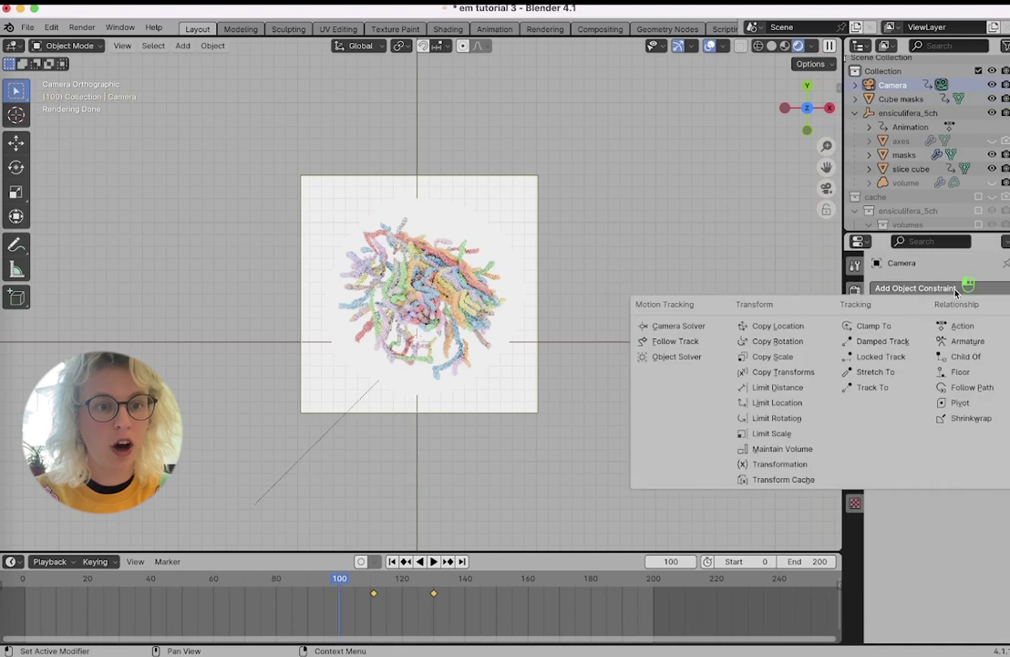
click(875, 387)
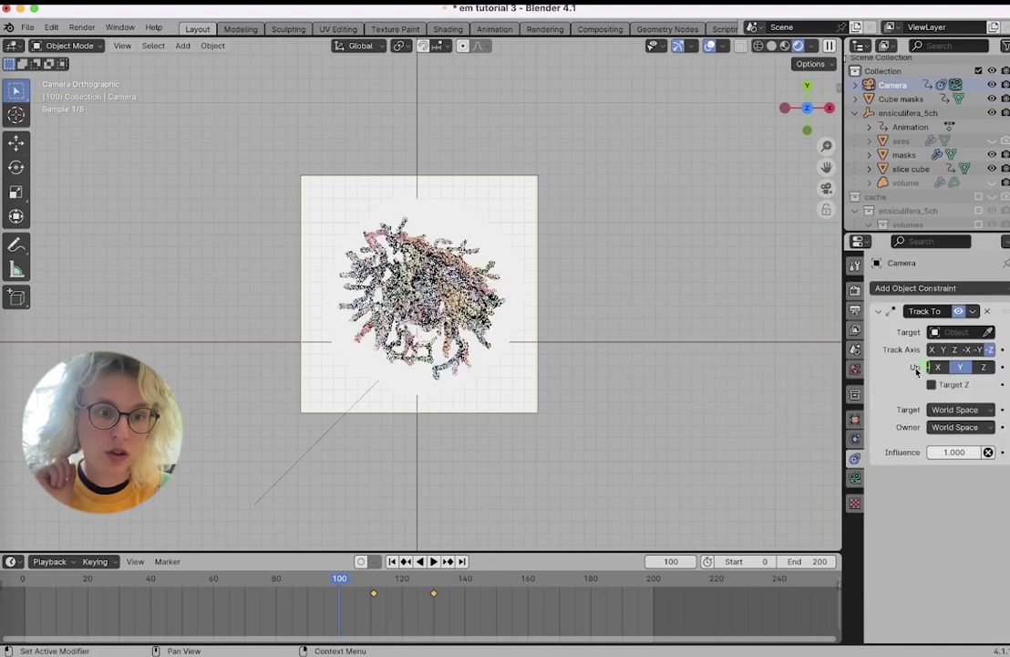
click(990, 331)
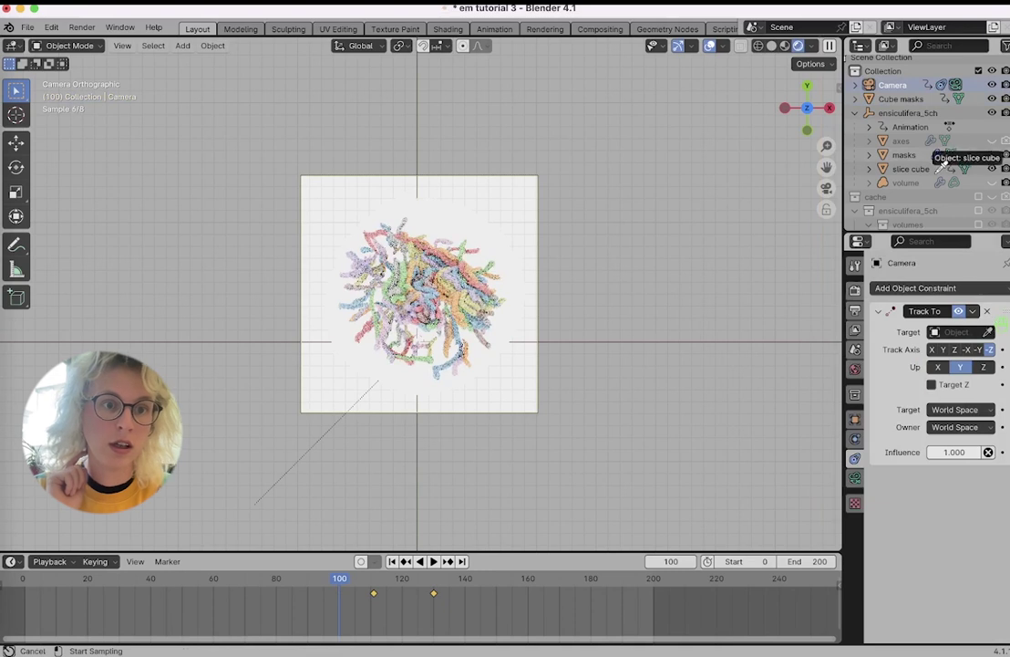
click(891, 112)
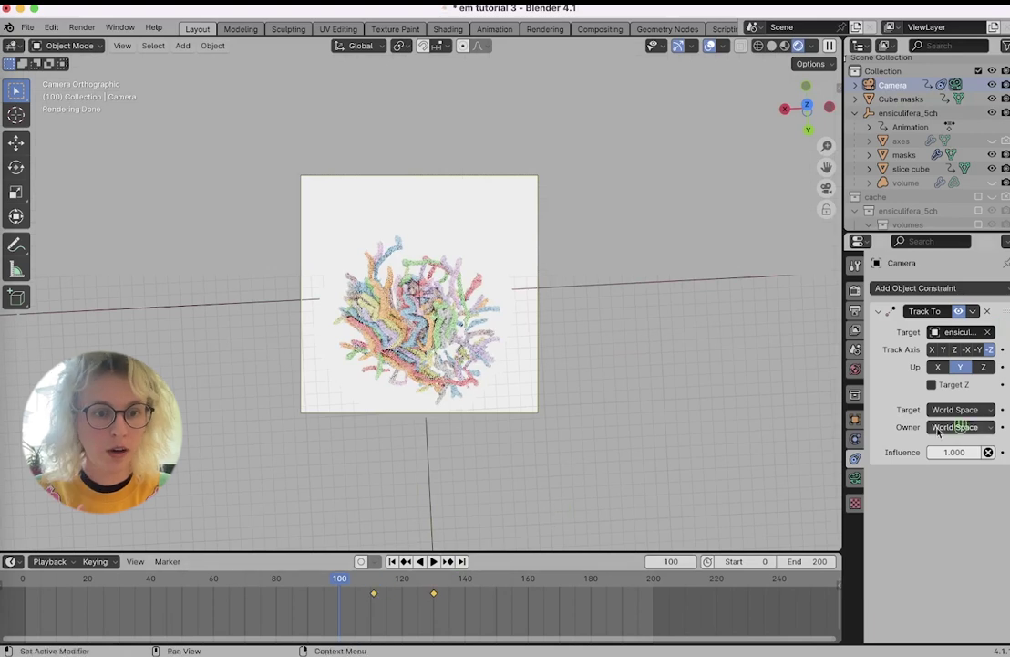
Delete both of the camera's existing location and rotation keyframes from the timeline.
click(857, 418)
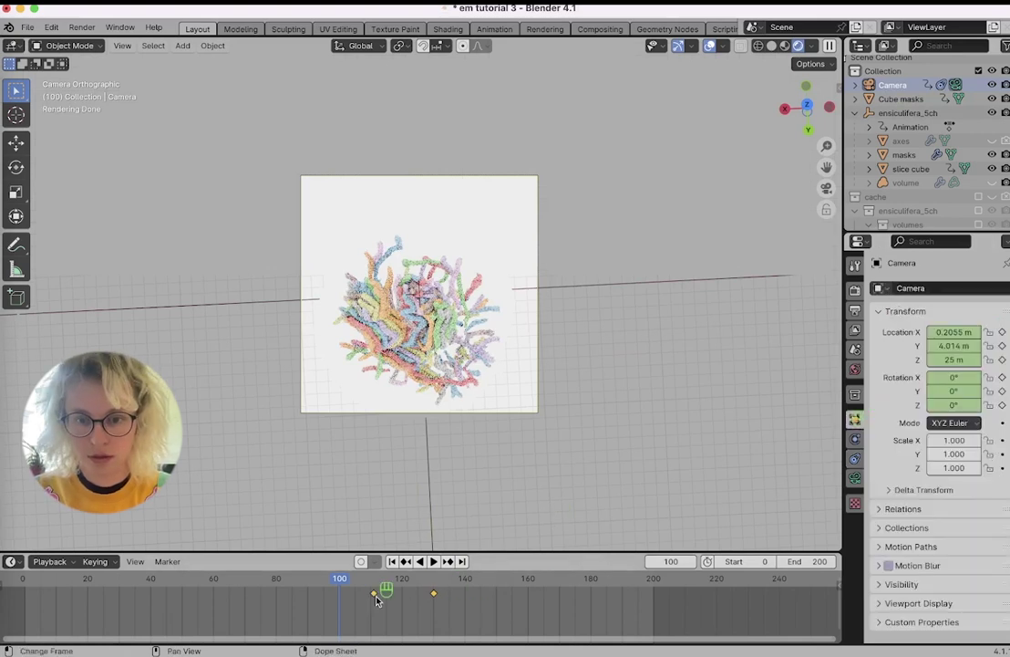
drag(442, 608, 368, 585)
key(x)
click(444, 606)
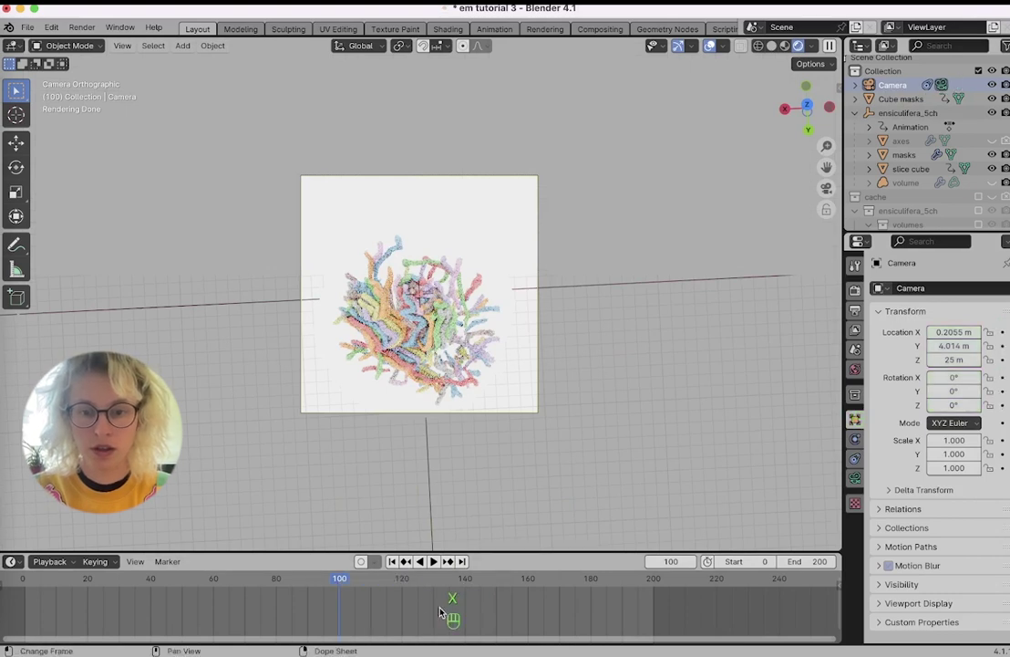
Try shifting the camera's location to about -6.83 m in X and 10.67 m in Y while it tracks the dataset.
drag(954, 332, 917, 332)
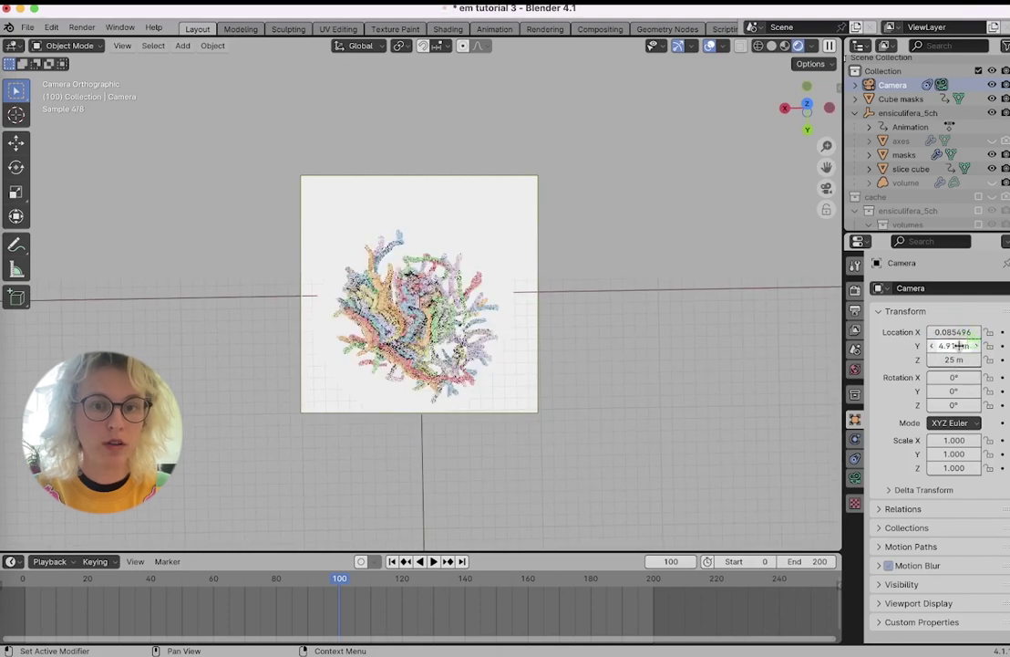
mouse_move(953, 344)
mouse_down()
mouse_move(940, 345)
mouse_move(960, 345)
mouse_up()
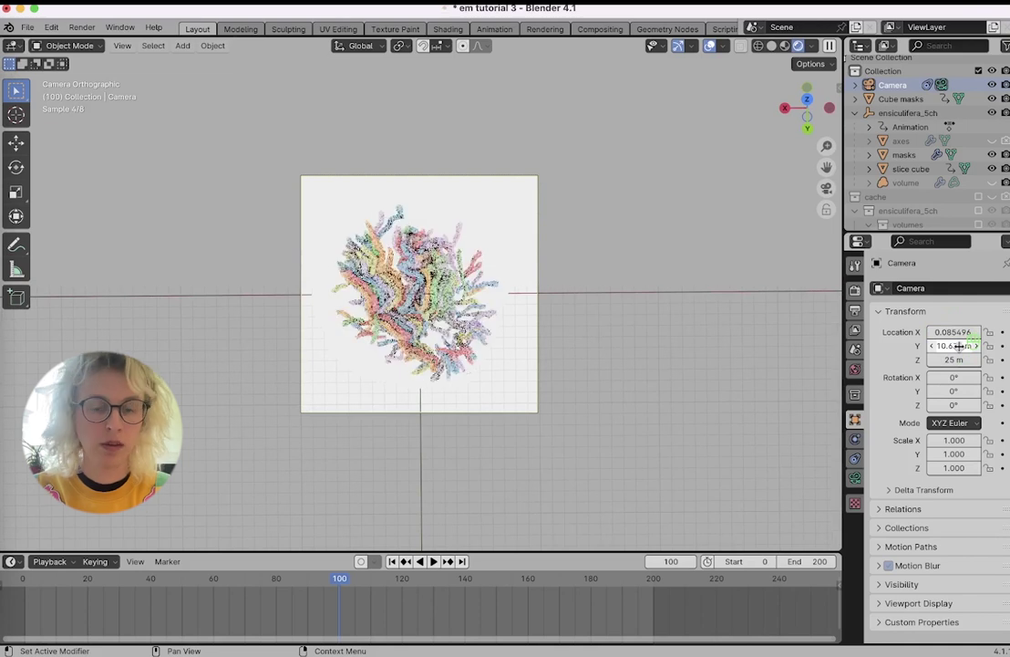
scroll(602, 321, down, 3)
scroll(602, 321, up, 8)
scroll(602, 321, down, 5)
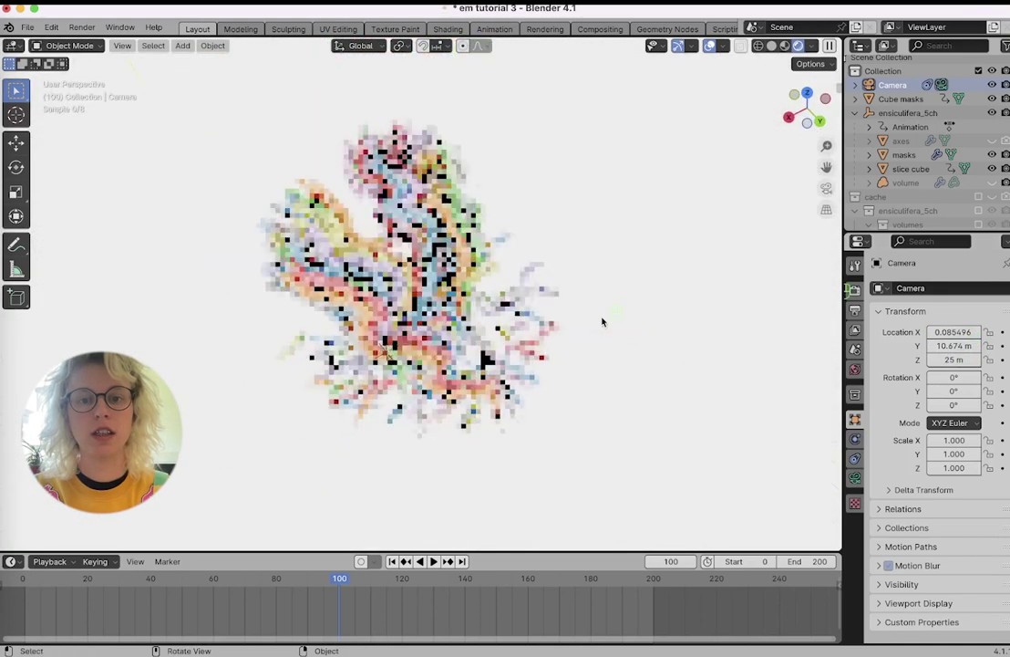
scroll(601, 320, down, 5)
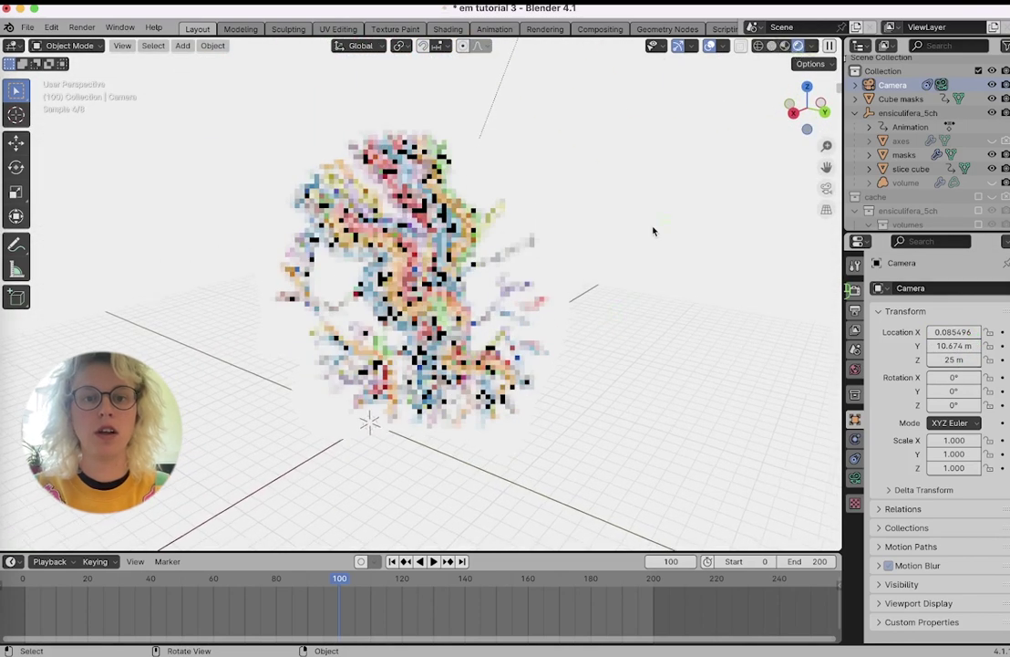
scroll(653, 231, down, 4)
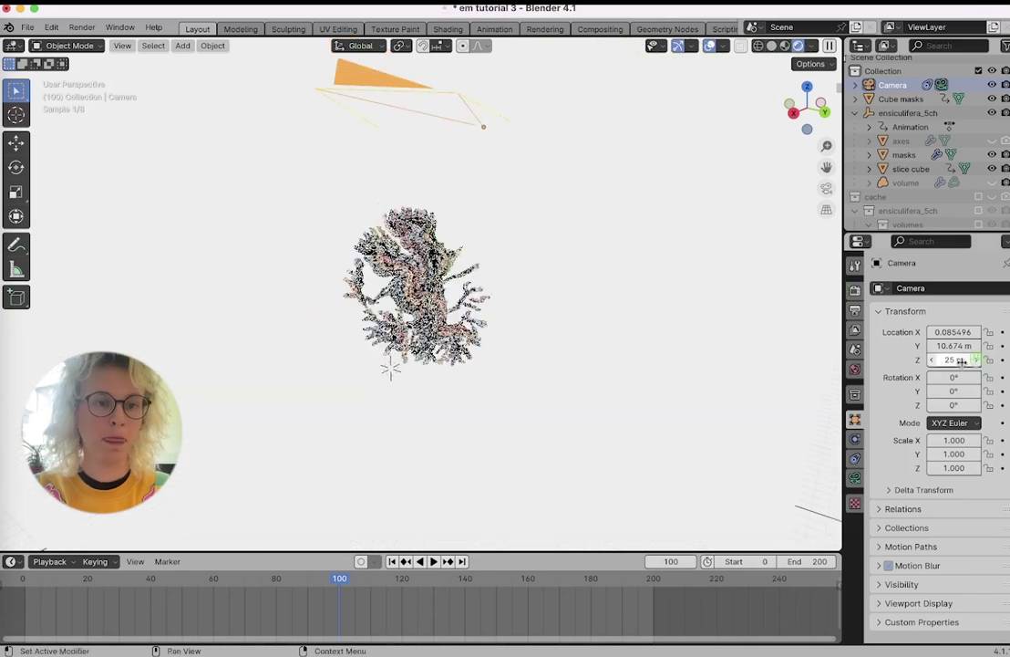
mouse_move(958, 334)
mouse_down()
mouse_move(928, 334)
mouse_move(942, 334)
mouse_up()
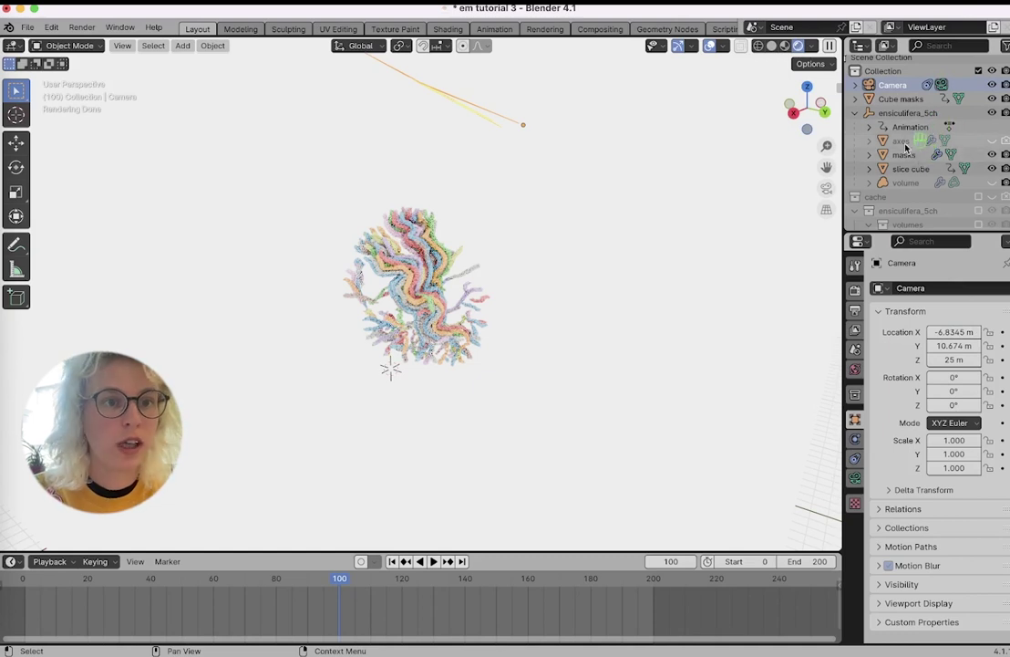
Add a Plain Axes empty to the scene.
scroll(921, 160, down, 3)
key(shift+a)
text(emp)
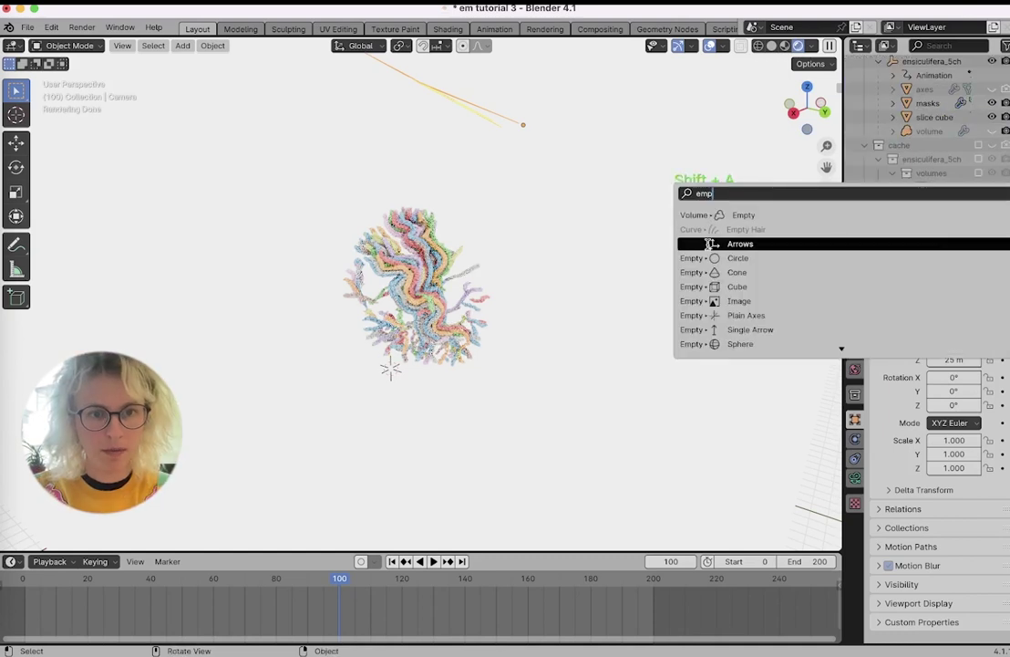
click(729, 313)
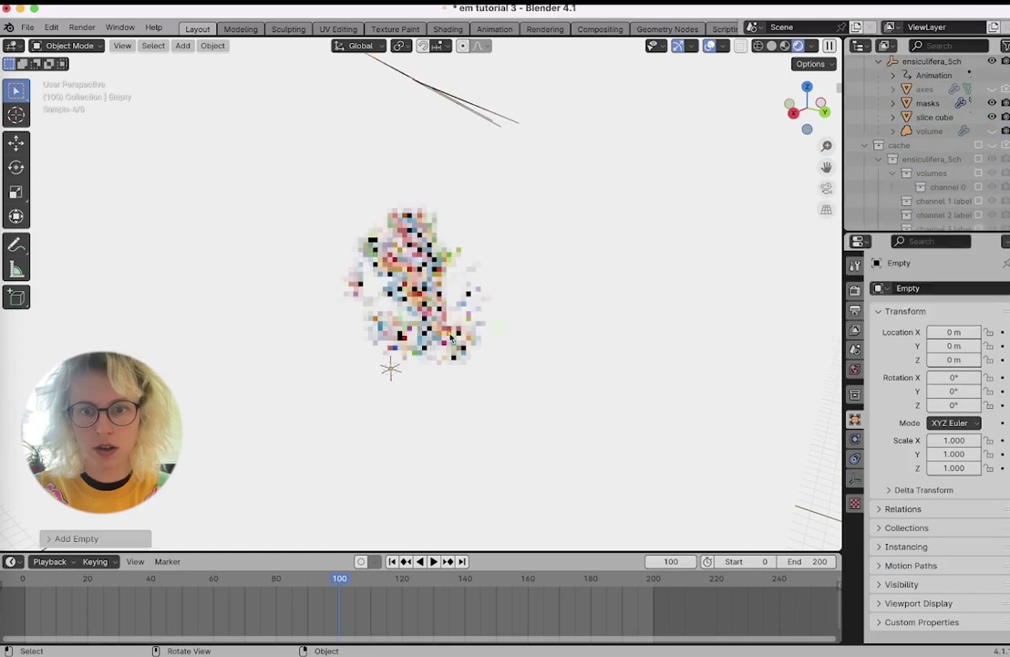
Move the Empty into the middle of the dataset, at about X 0.27 m, Y 3.56 m and Z 9.76 m.
scroll(978, 123, up, 3)
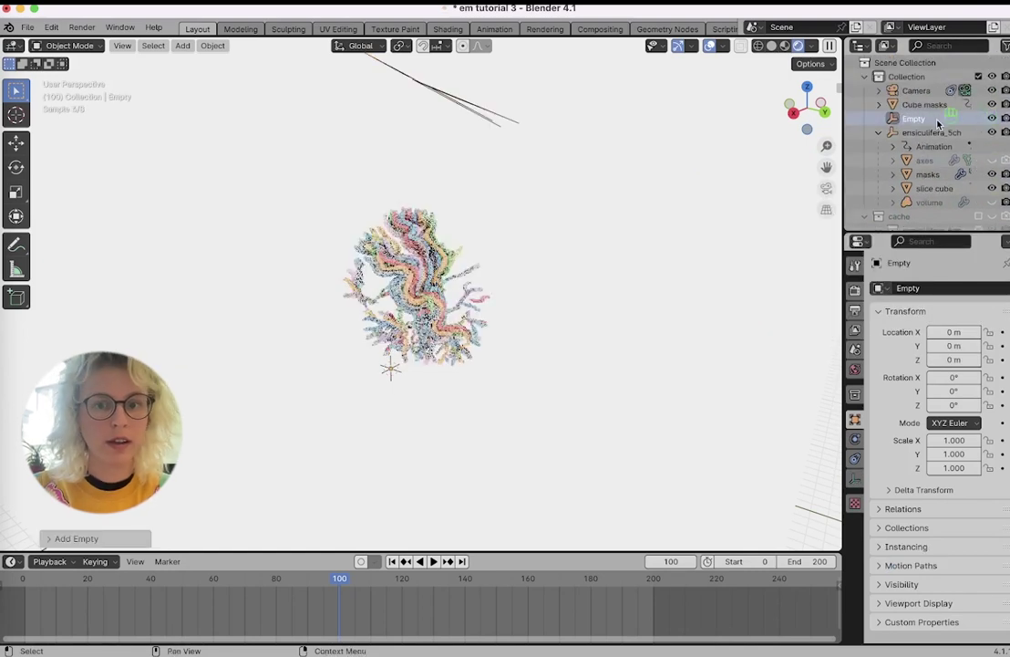
key(g)
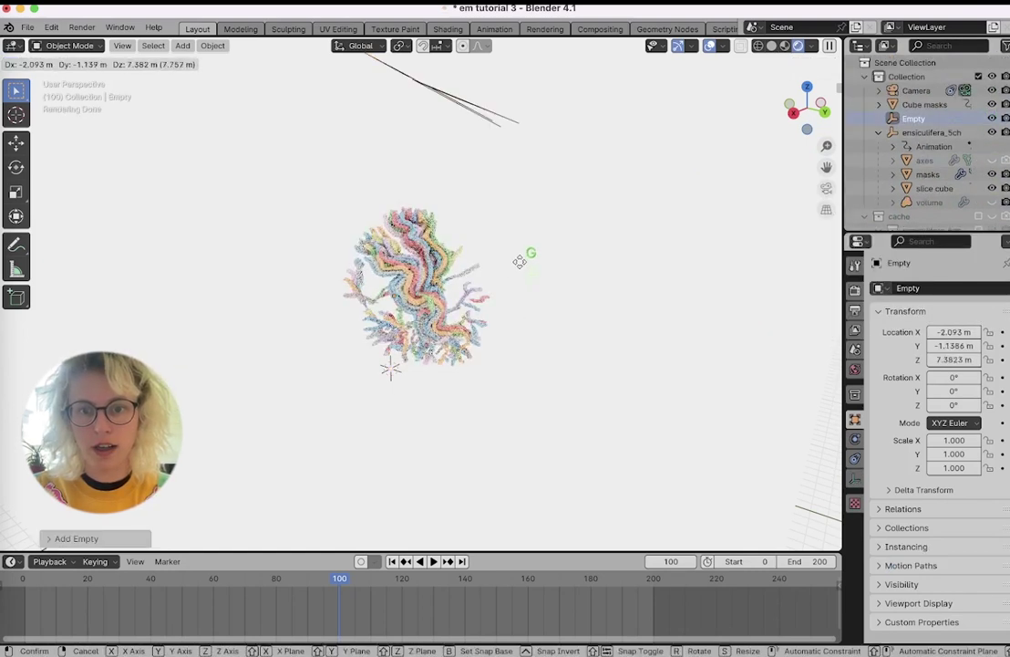
click(548, 264)
scroll(548, 264, right, 5)
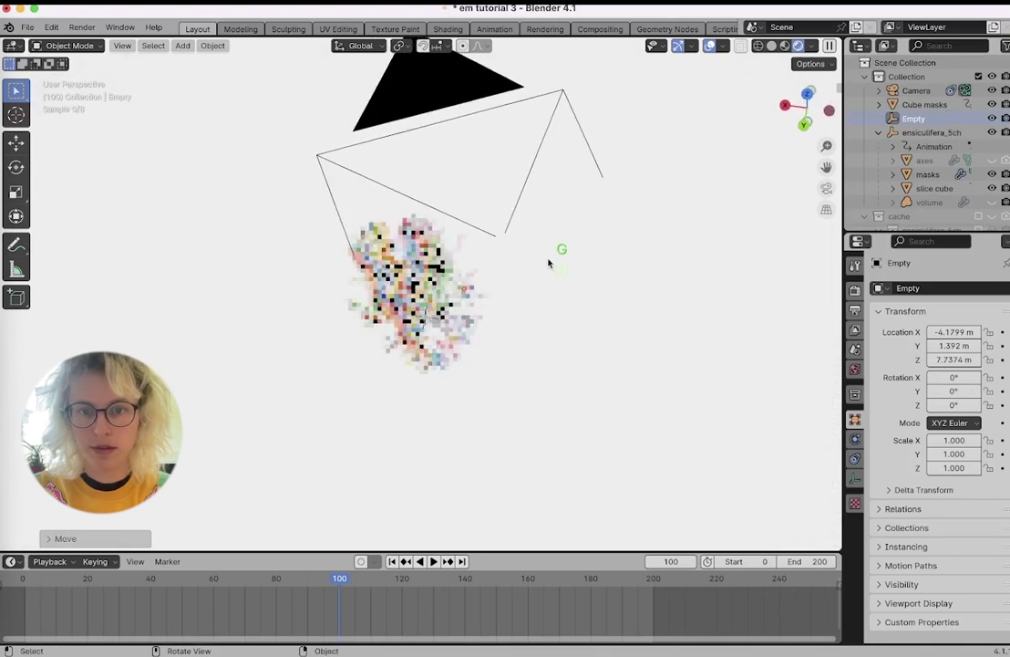
key(g)
click(497, 270)
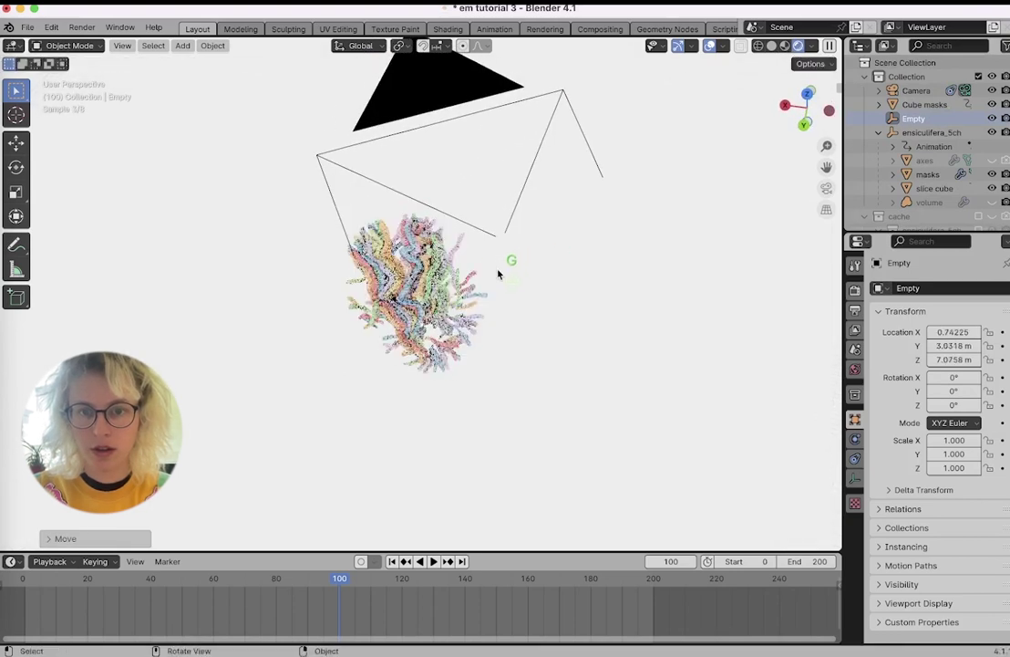
scroll(601, 269, down, 5)
scroll(601, 268, right, 5)
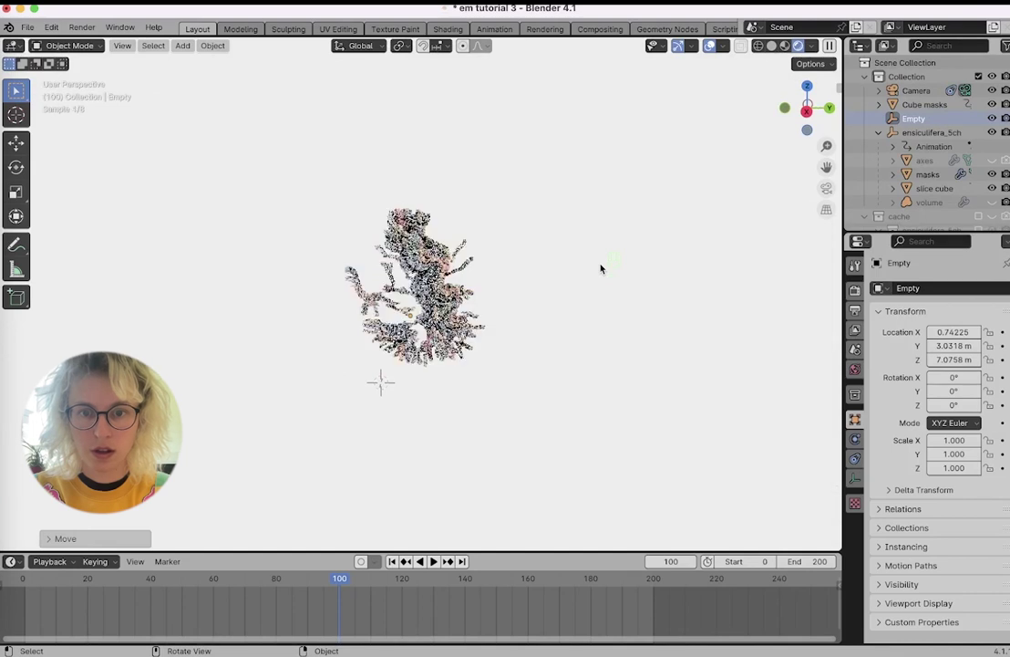
key(g)
click(586, 243)
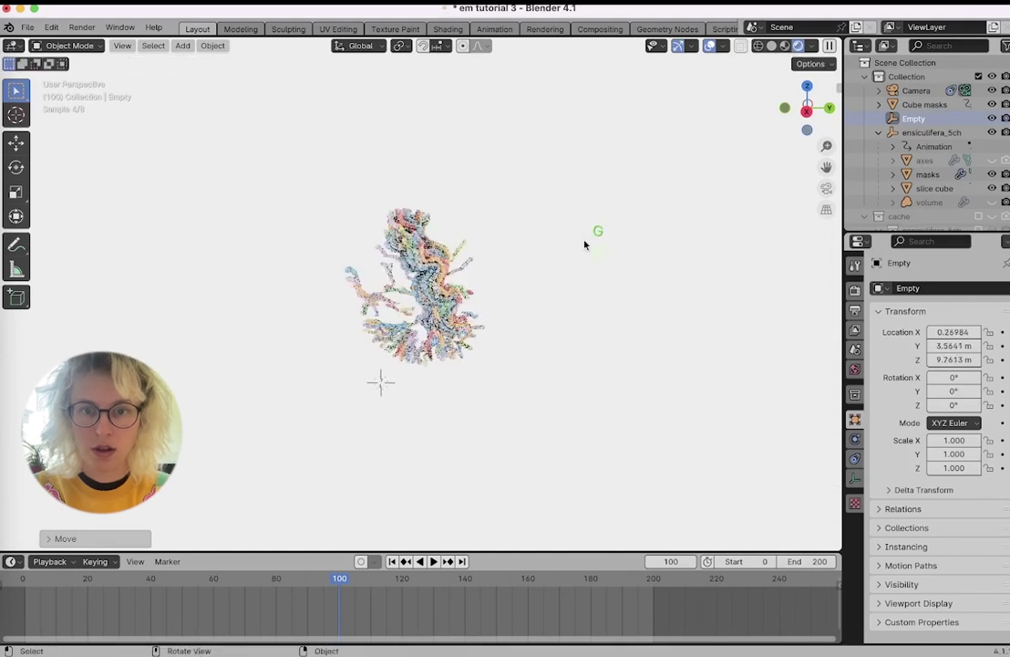
scroll(586, 244, up, 5)
scroll(585, 245, right, 5)
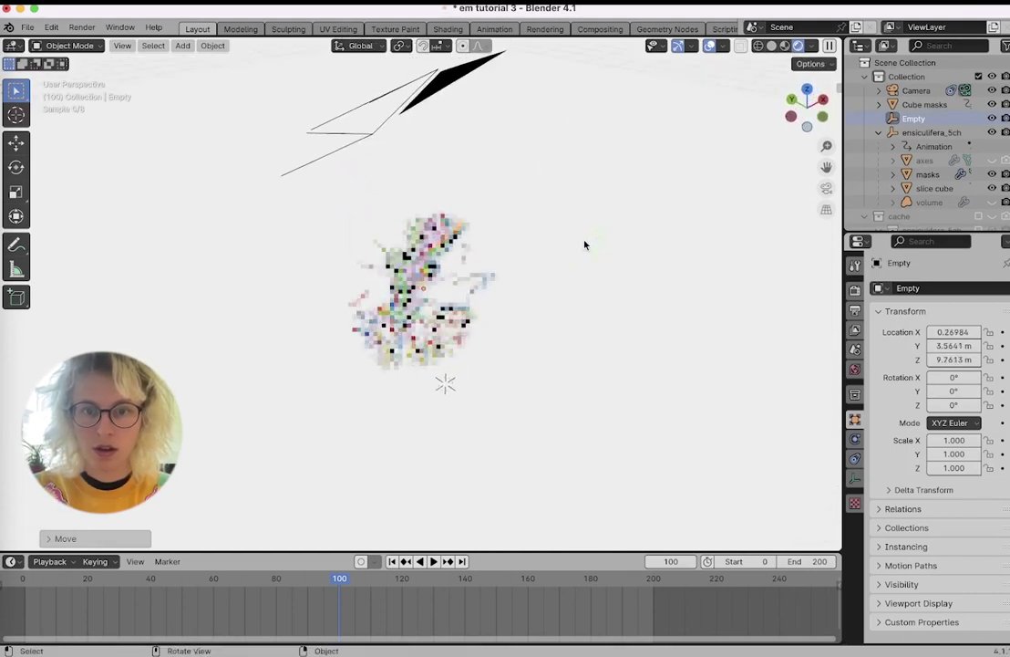
Change the target of the camera's Track To constraint to the Empty and look through the camera.
click(917, 91)
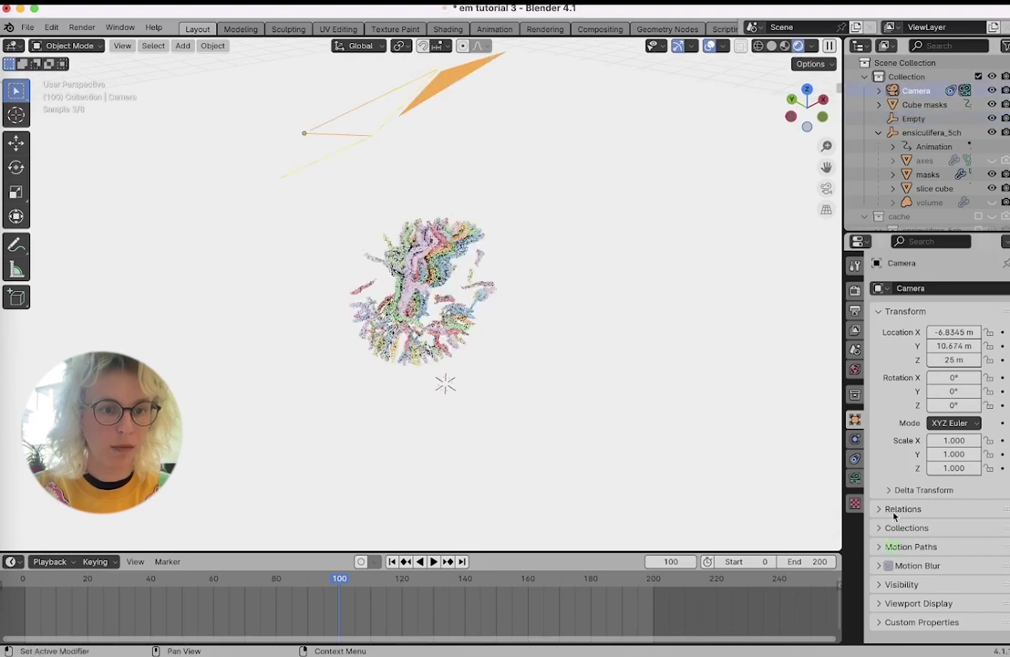
click(855, 477)
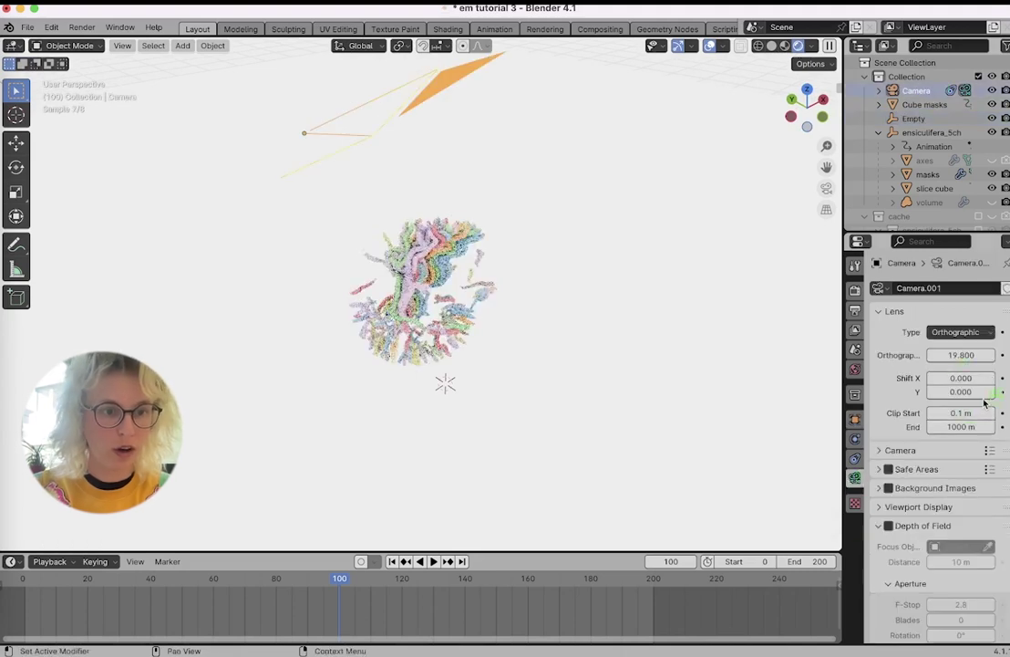
click(854, 458)
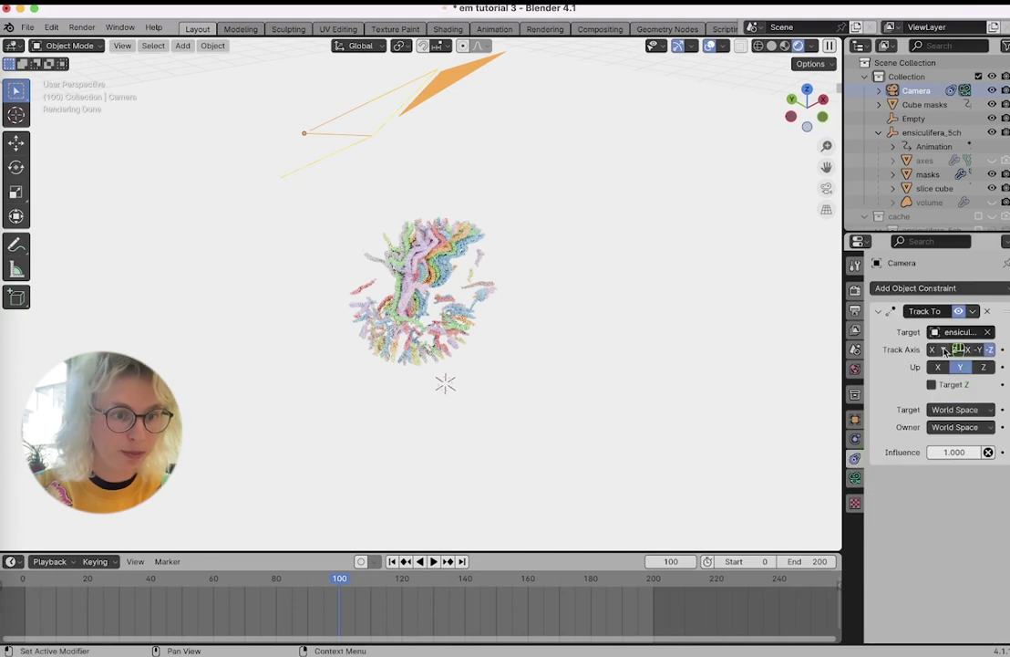
click(987, 334)
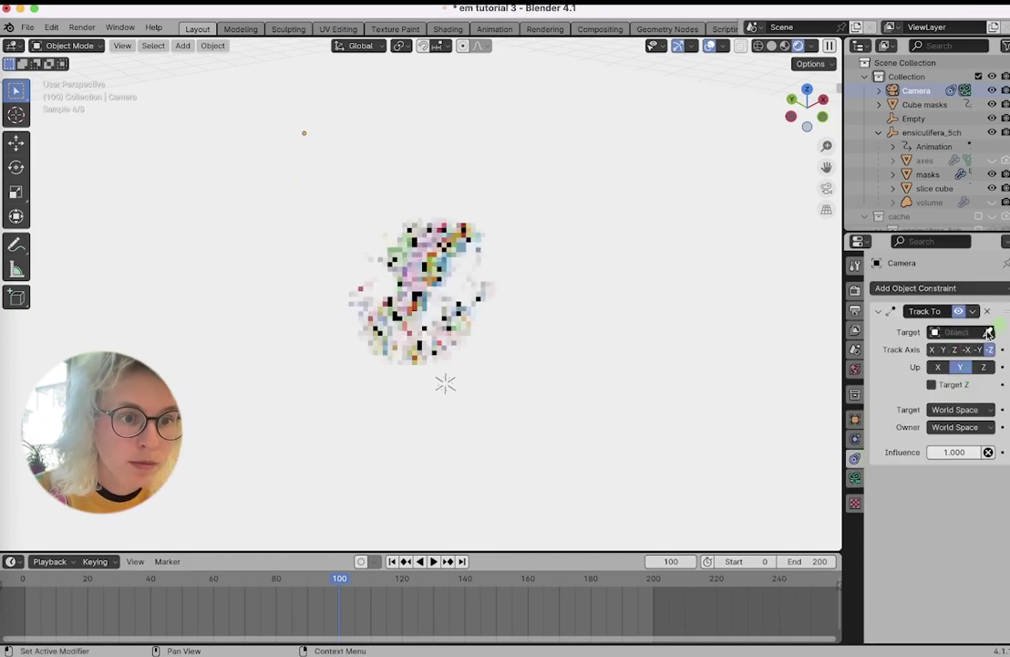
click(923, 109)
middle_drag(411, 328, 438, 330)
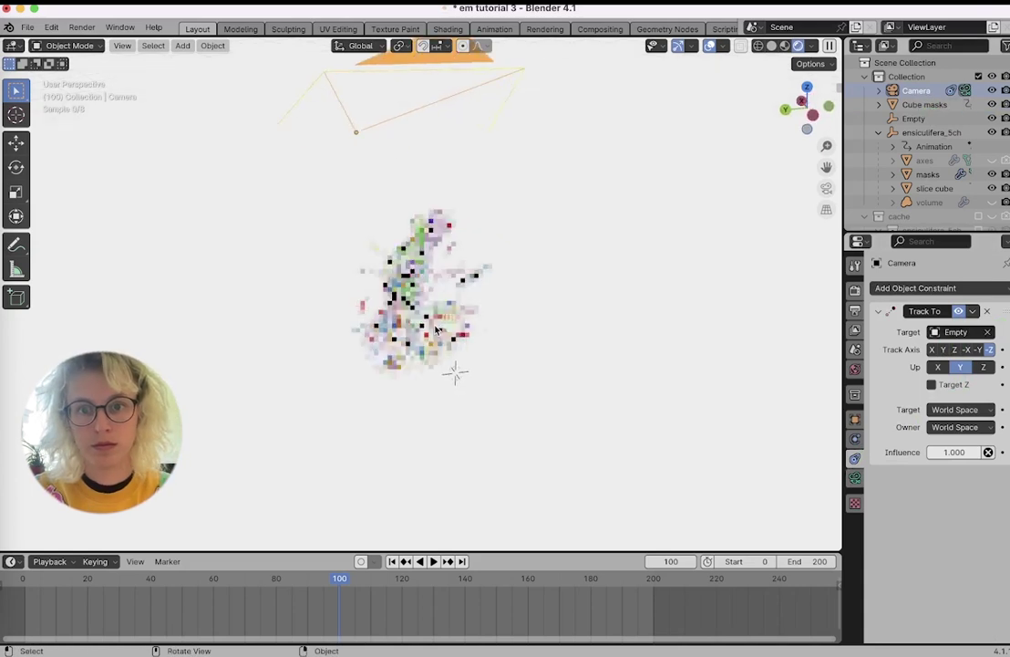
click(826, 189)
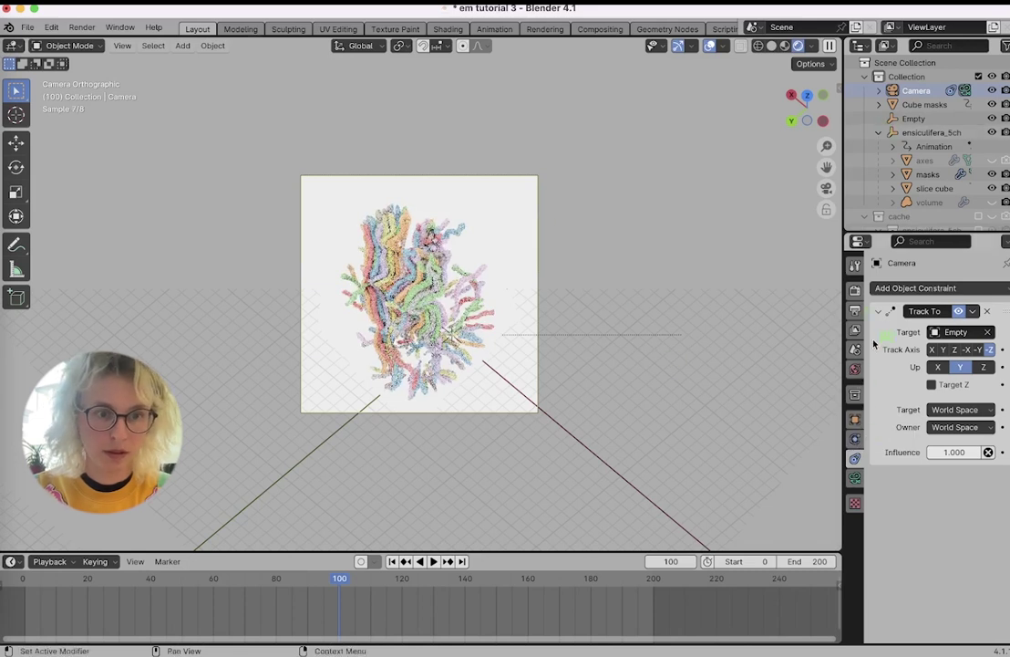
Copy the Empty's X location, 0.26984 m, into the camera's X location.
click(912, 120)
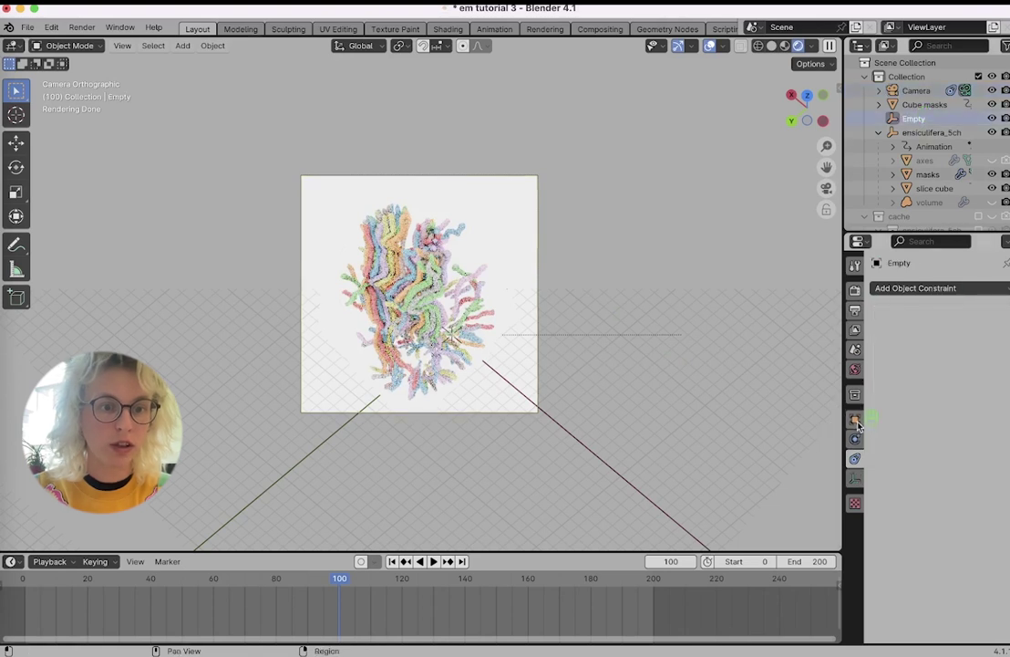
click(855, 419)
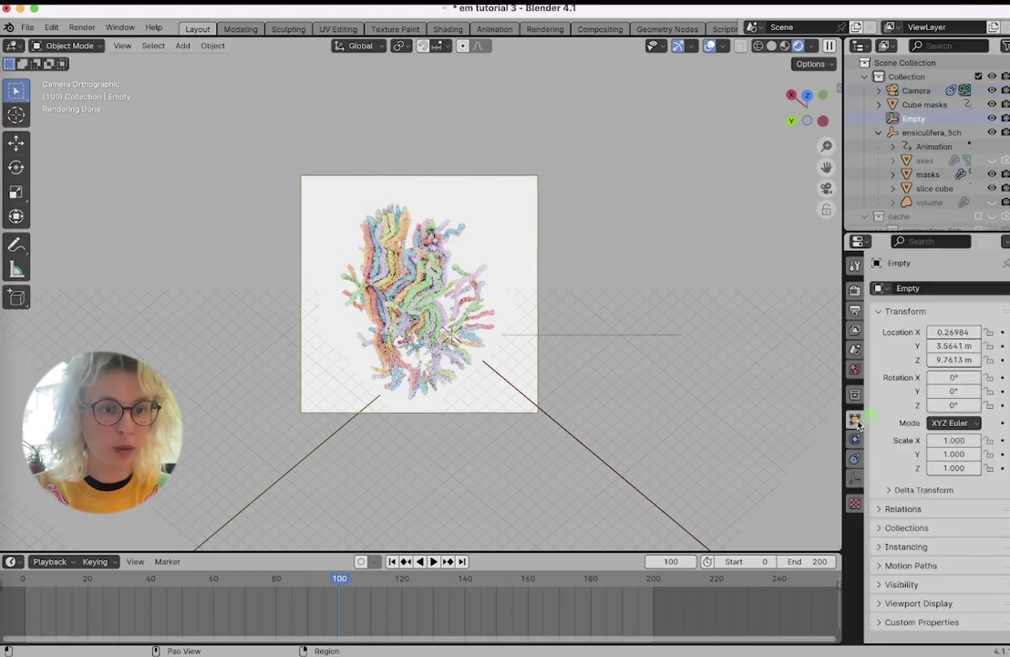
click(969, 332)
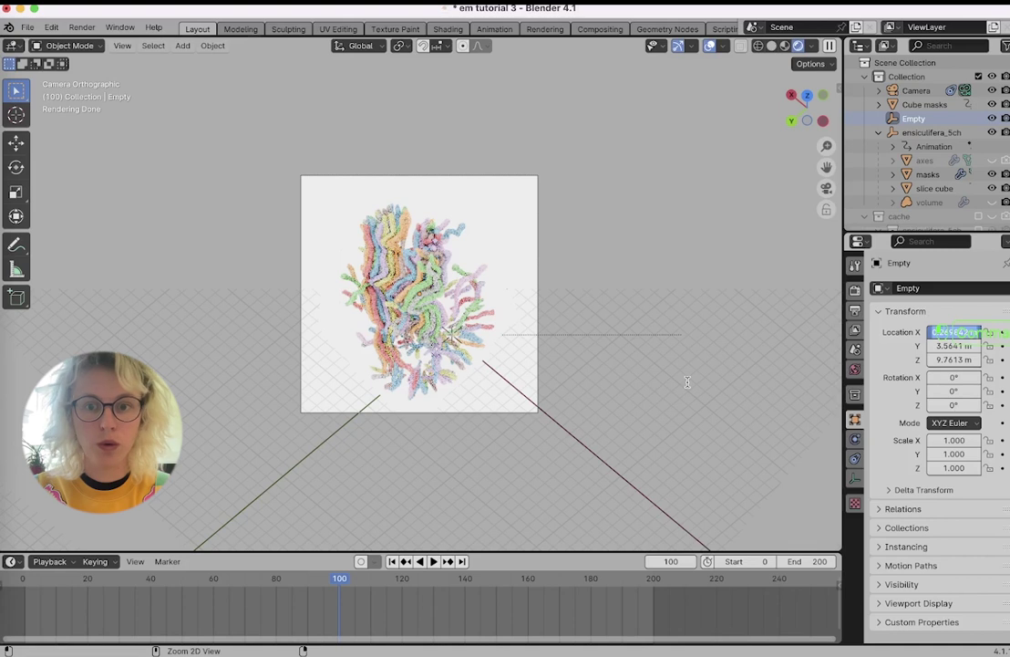
click(930, 113)
click(916, 91)
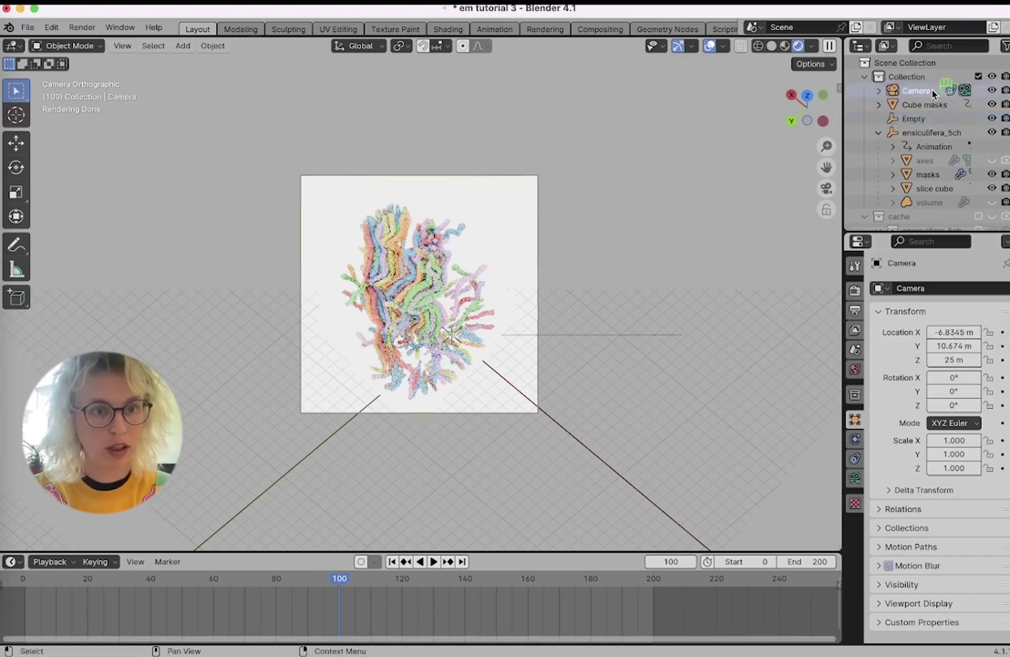
double_click(953, 332)
text(0.26984)
key(Return)
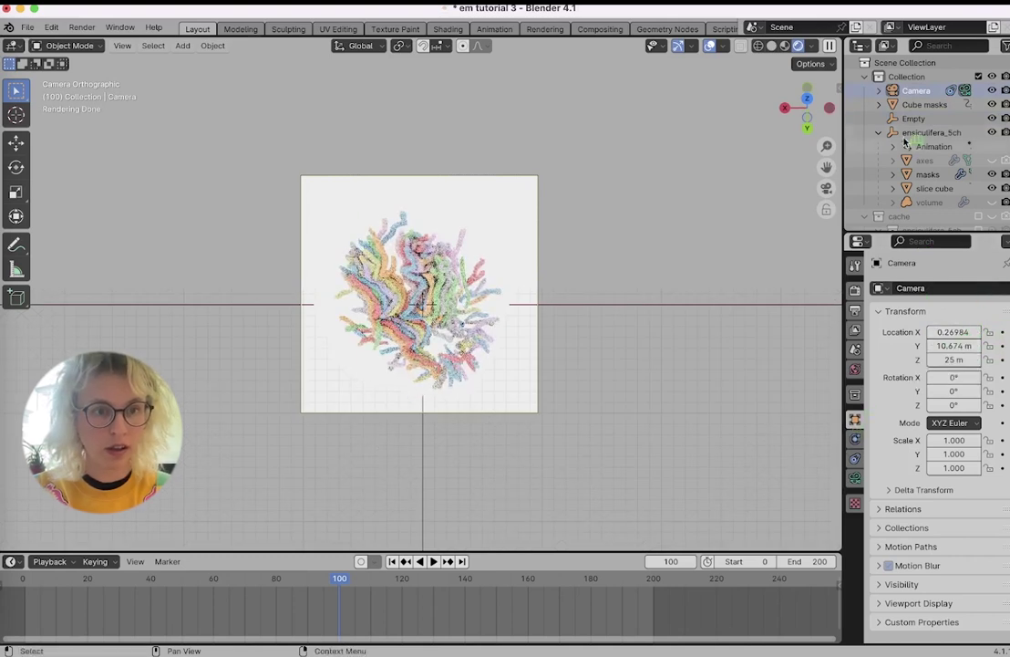
Copy the Empty's Y location, 3.5641 m, to the camera and keyframe the camera's location at frame 100.
click(913, 118)
click(953, 346)
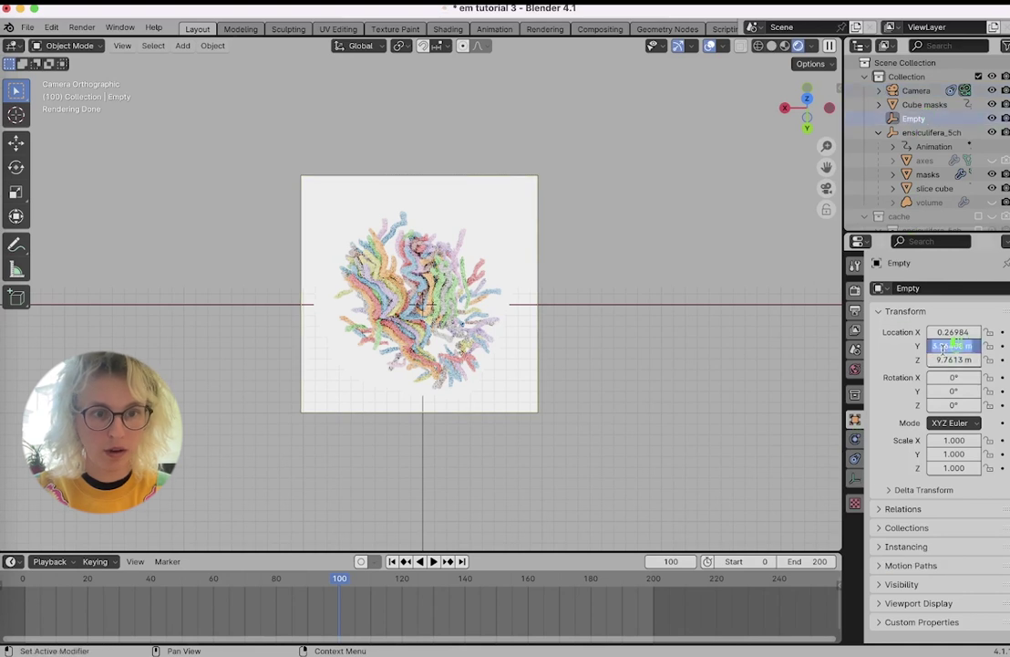
click(923, 91)
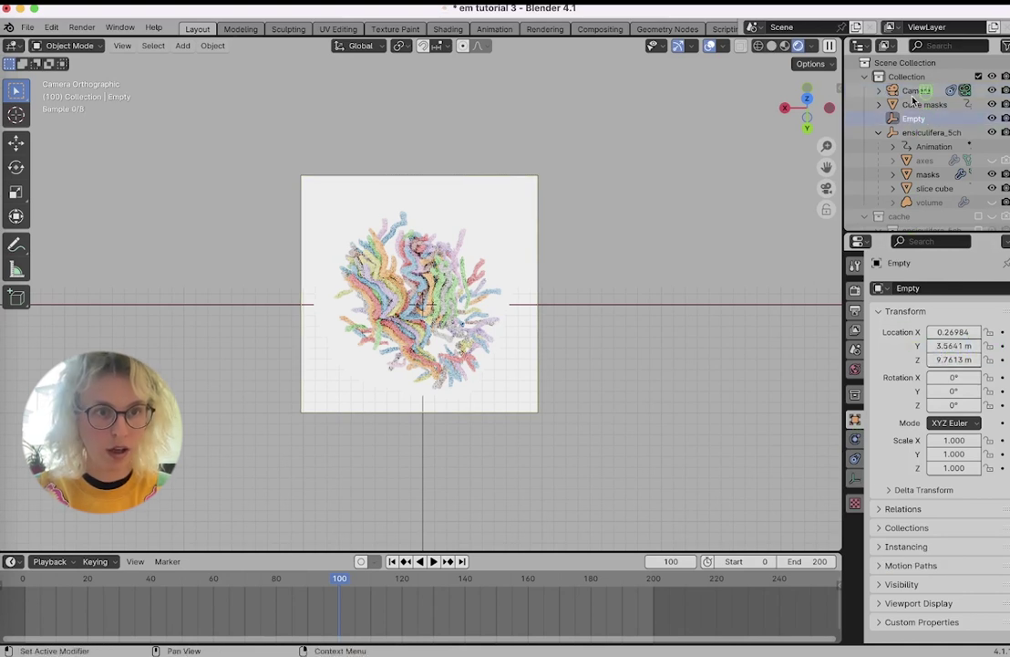
click(955, 346)
text(3.5641 m)
key(Return)
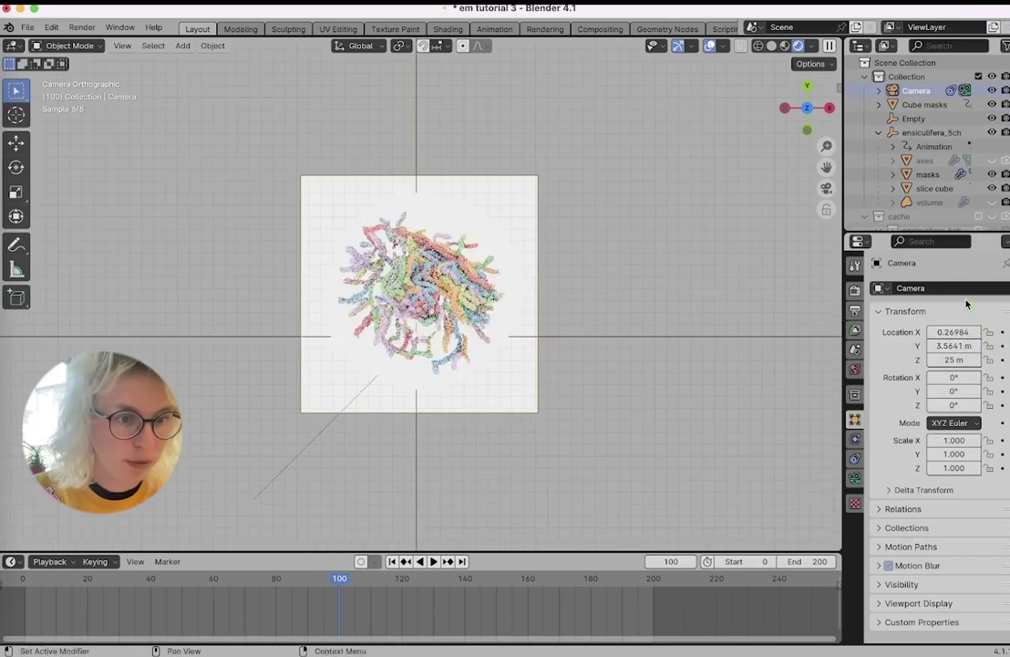
key(i)
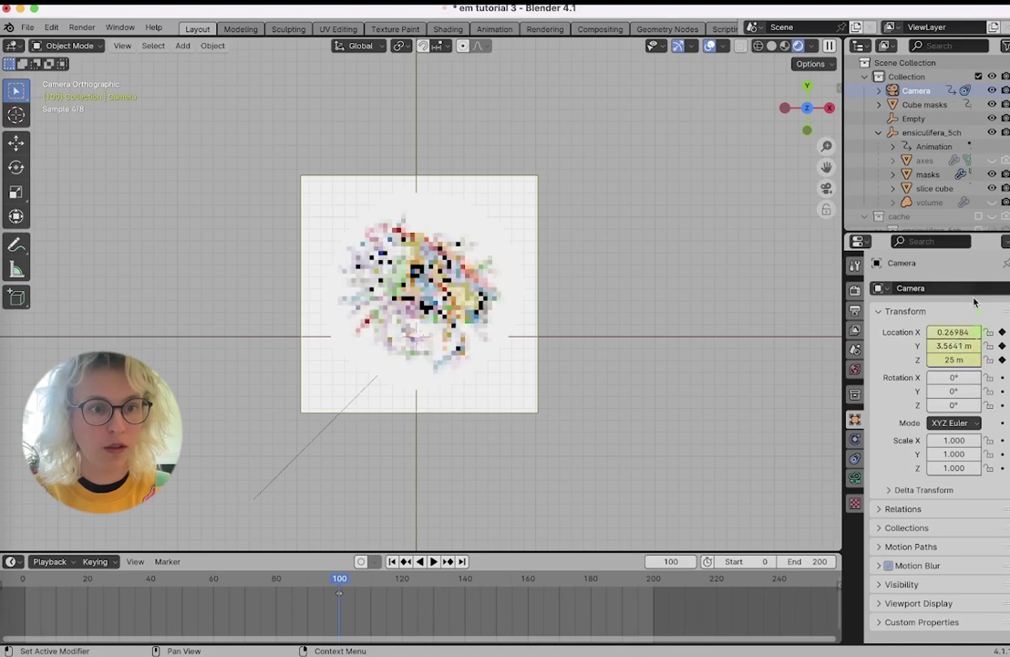
Copy the Empty's Z location, 9.7613 m, into the camera's Z location at frame 121.
scroll(830, 333, down, 10)
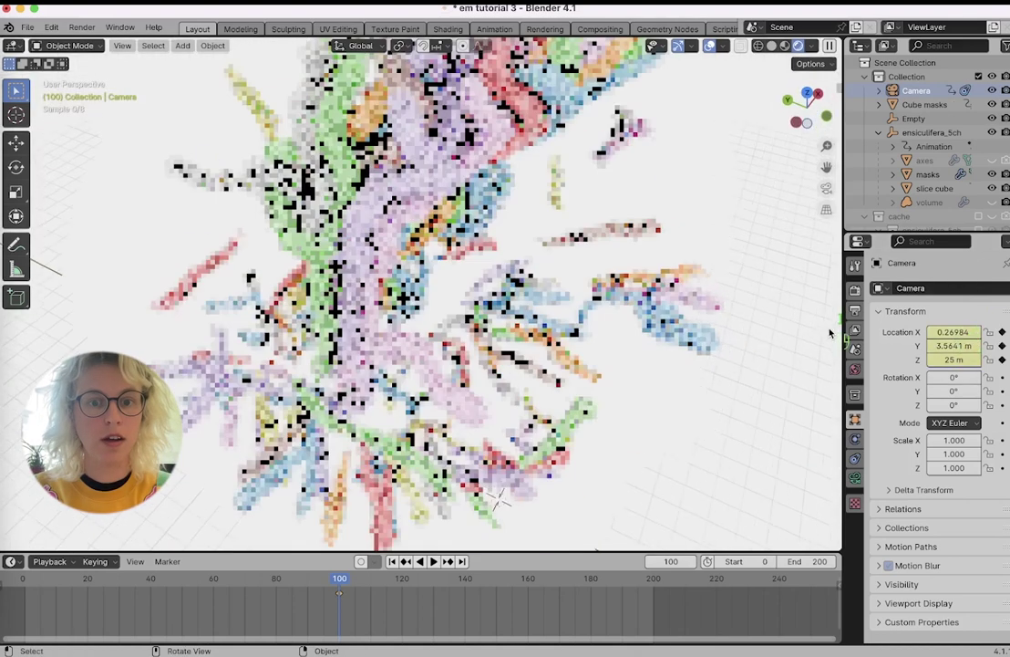
scroll(832, 334, down, 10)
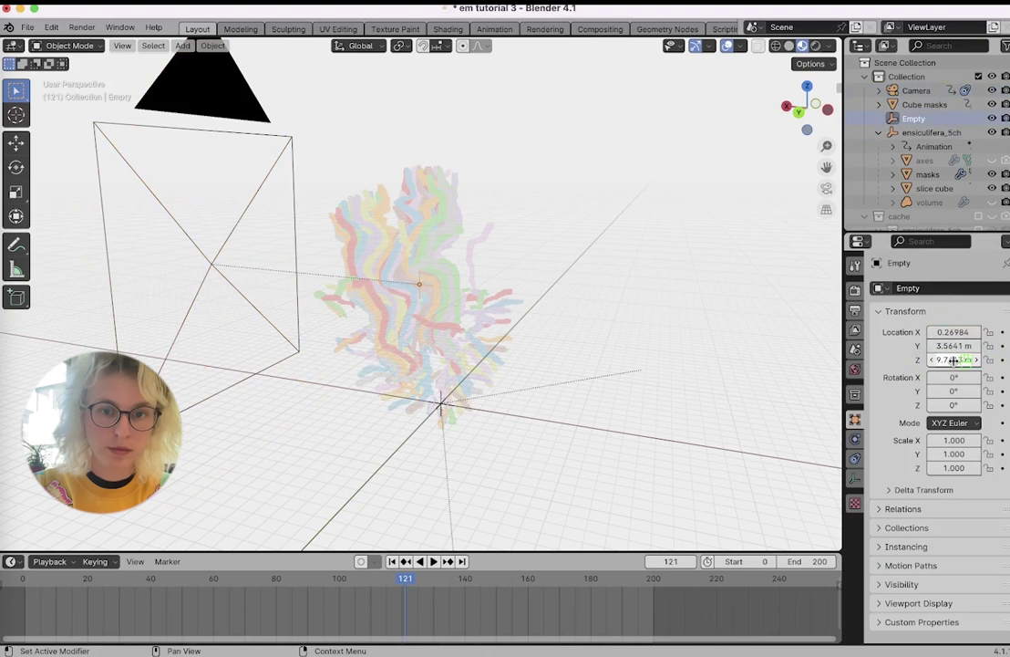
click(956, 359)
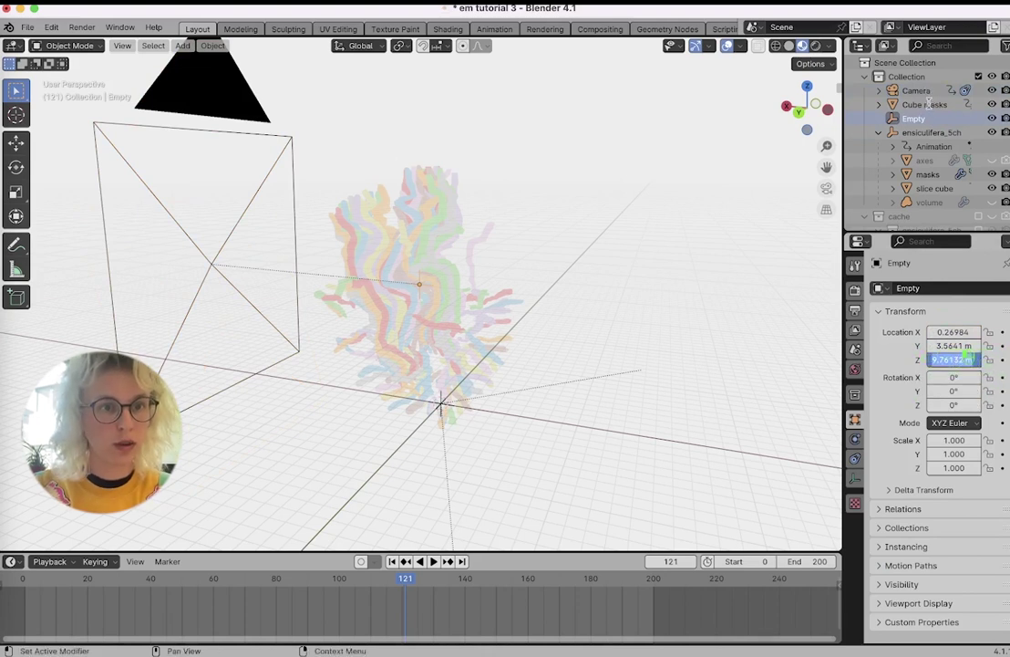
click(916, 90)
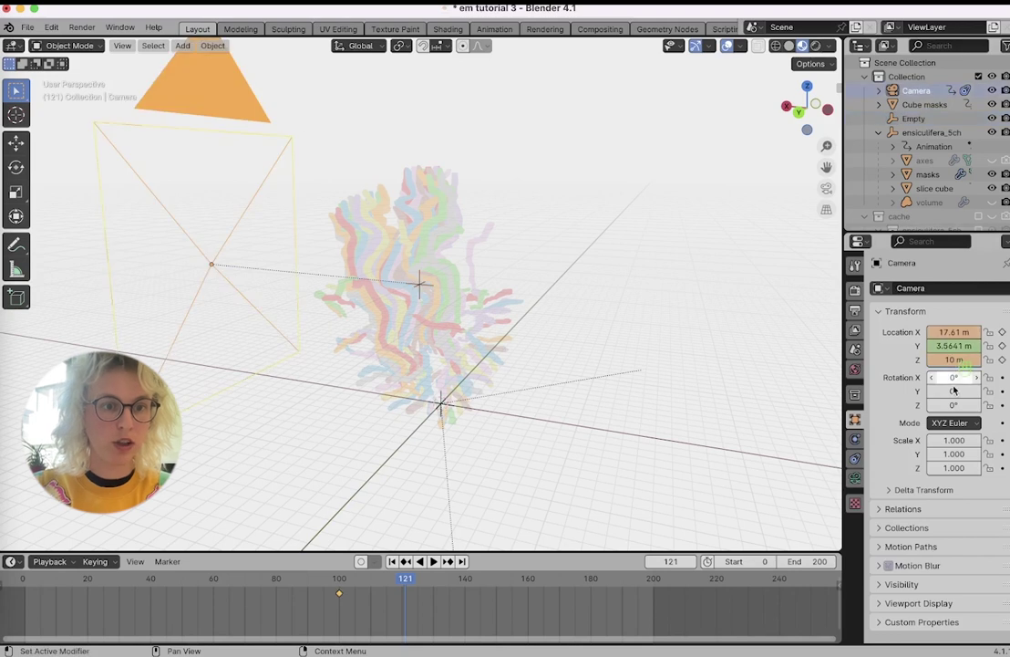
key(ctrl+v)
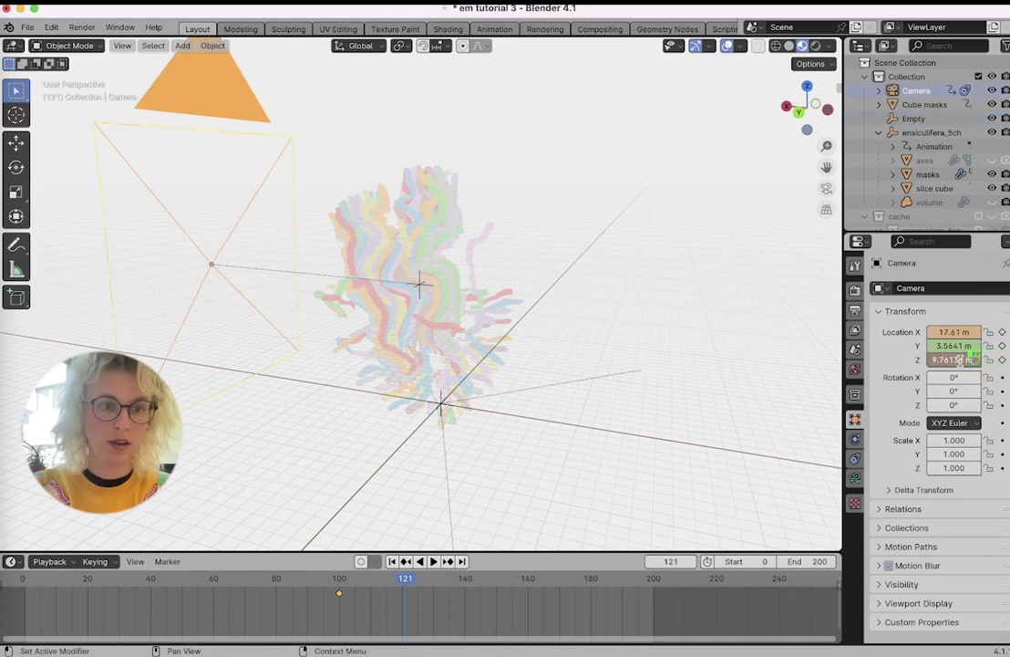
Try to copy the Empty's X location, 0.26984 m, into the camera's X location, and revert it.
click(914, 119)
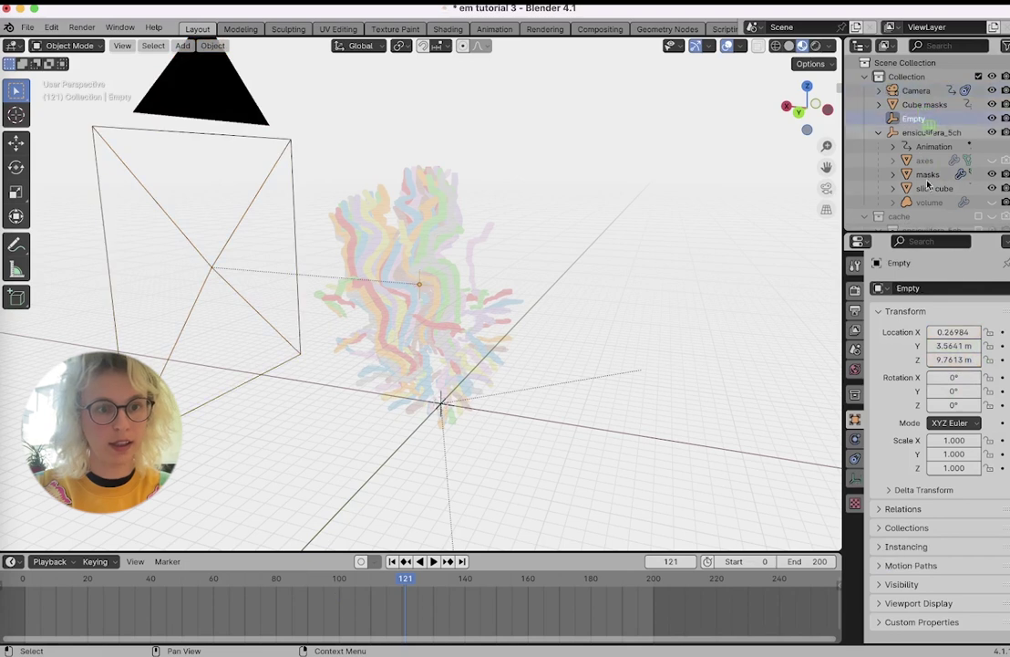
click(956, 332)
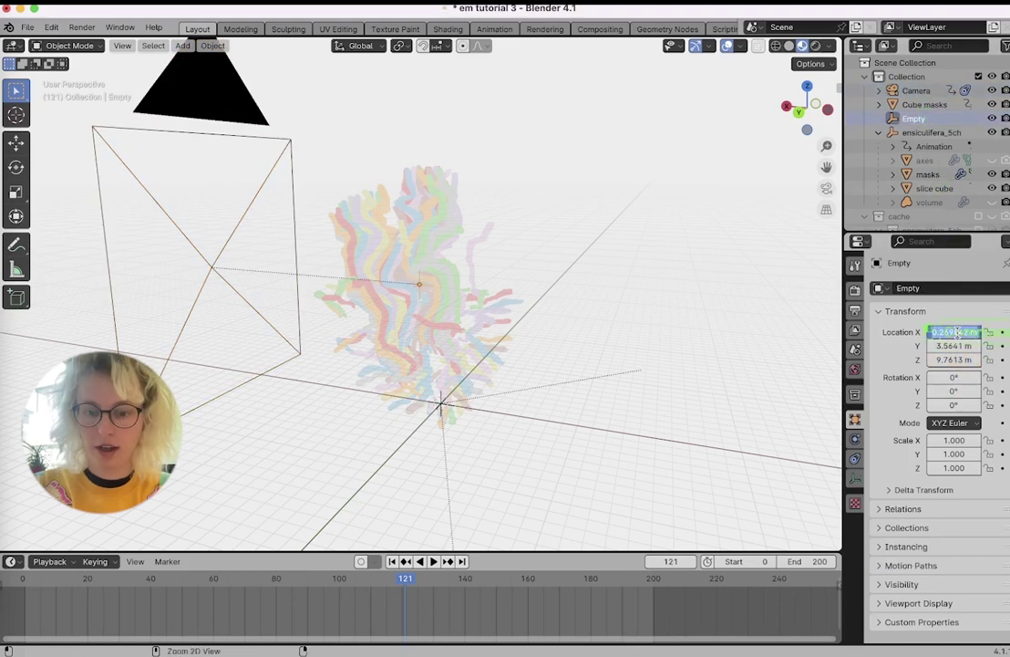
click(931, 96)
click(928, 92)
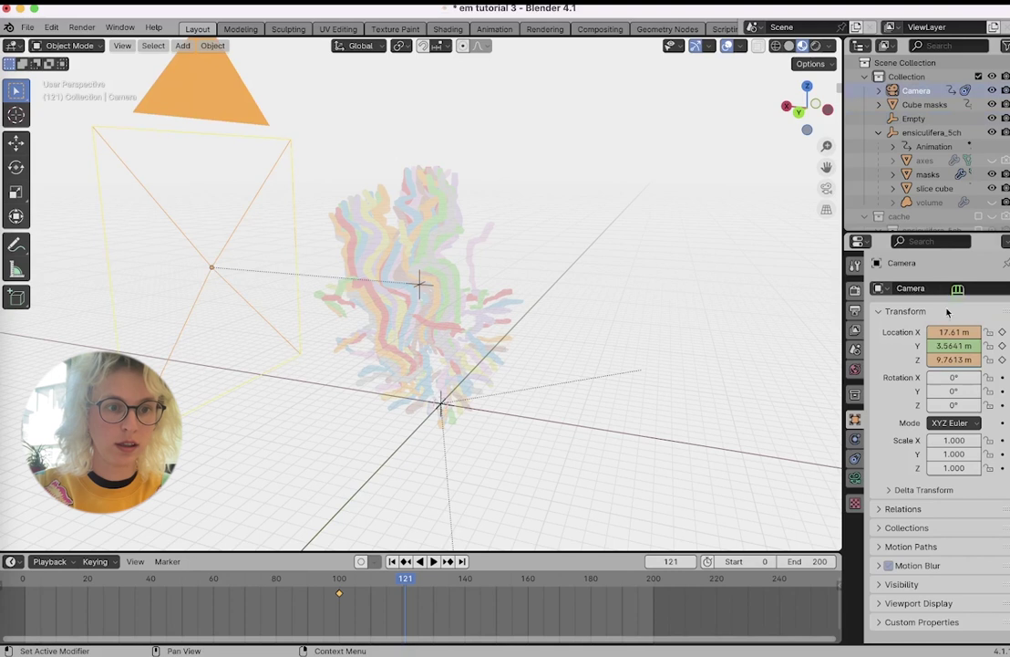
click(955, 332)
text(0)
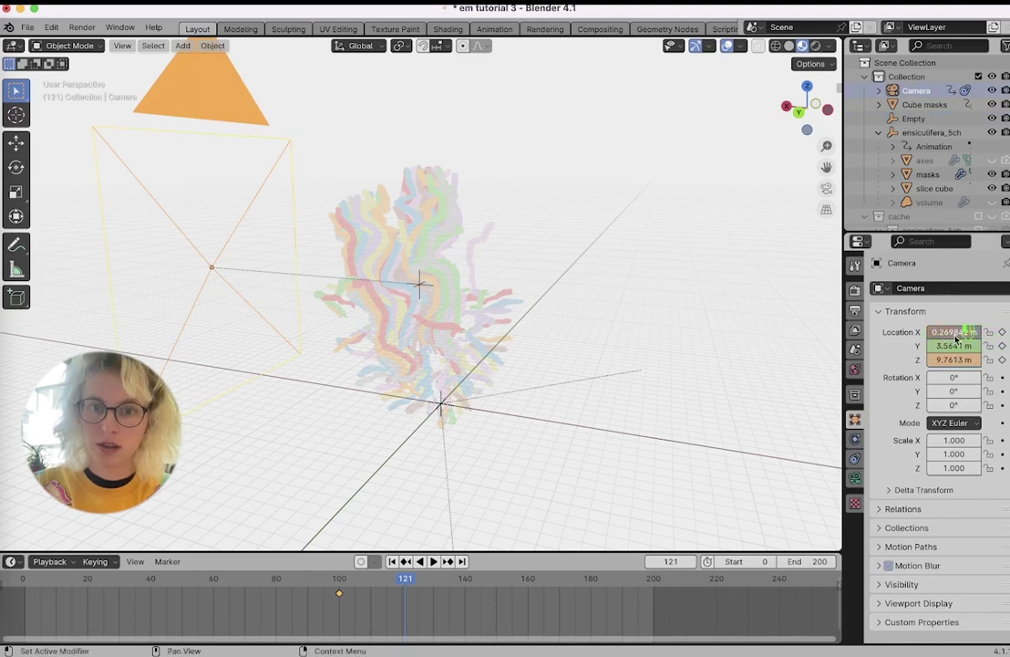
key(Return)
key(ctrl+z)
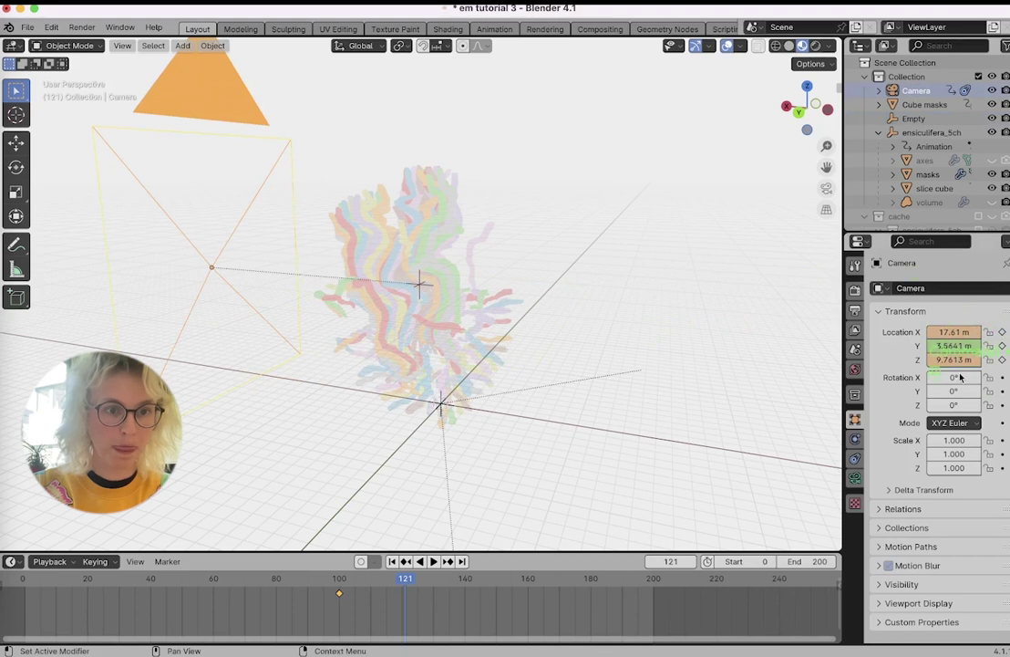
Set the camera's X location to 25 m and keyframe its location at frame 121.
click(947, 333)
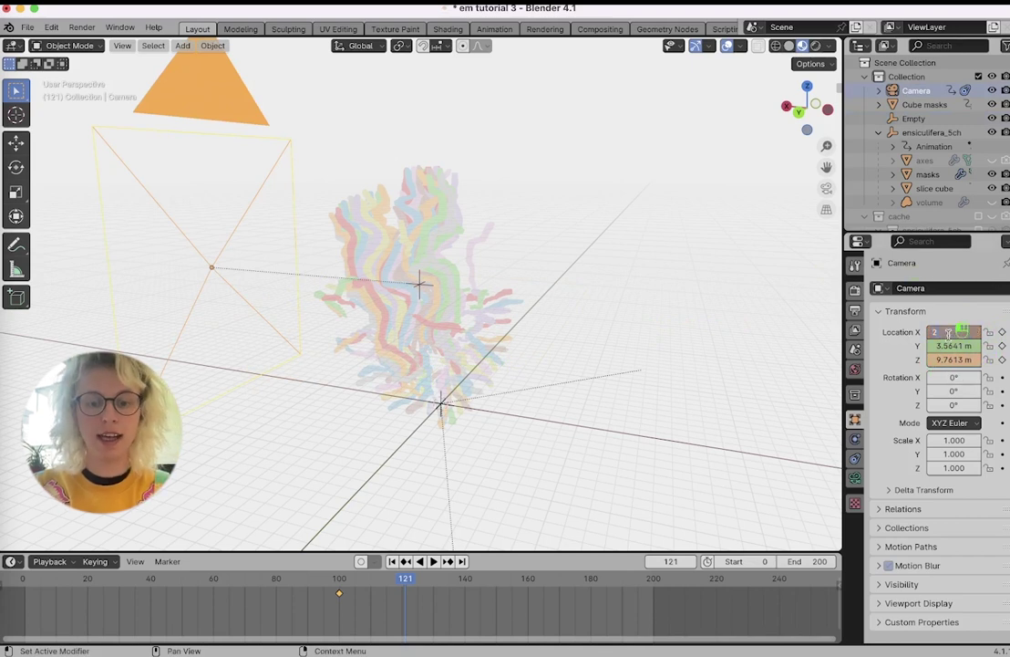
key(Return)
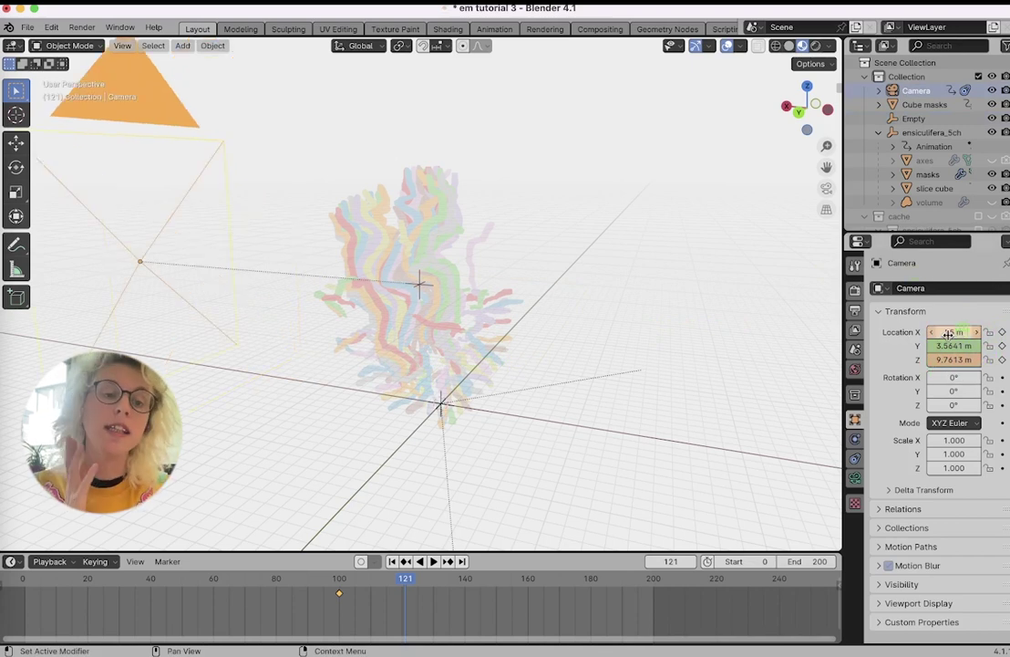
key(i)
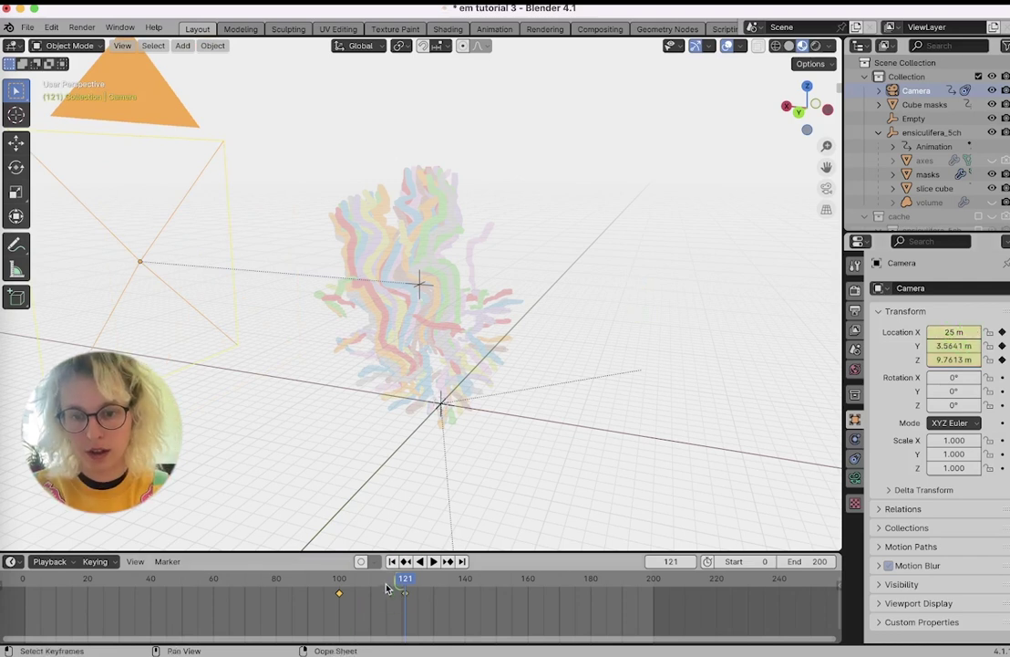
mouse_move(394, 587)
mouse_down()
mouse_move(377, 588)
mouse_move(405, 588)
mouse_up()
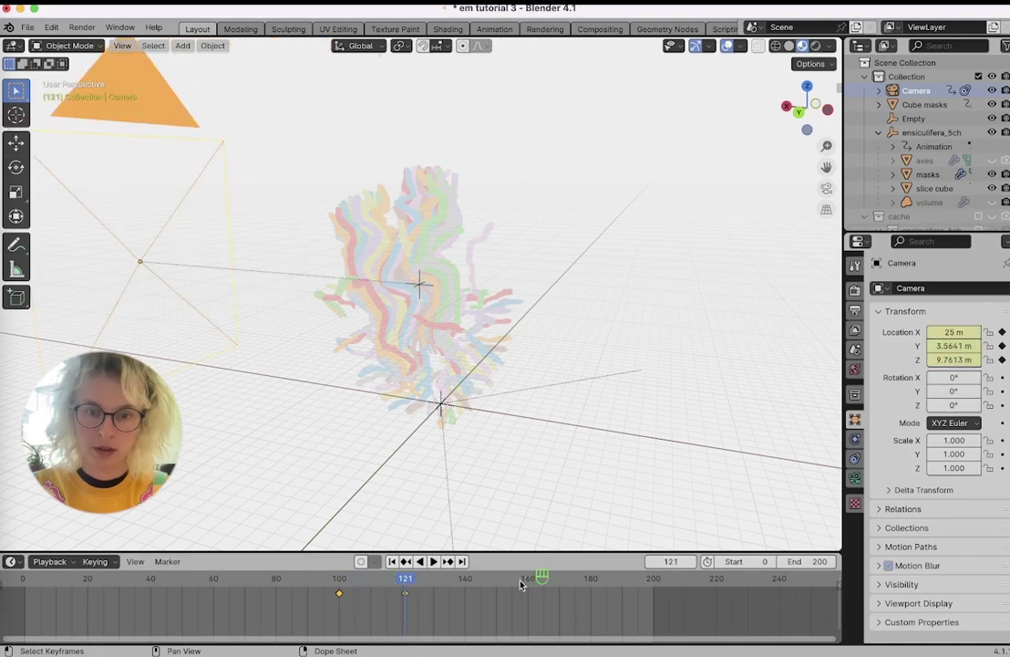
Go to frame 139 and set the camera's Y location to 25 m.
click(462, 583)
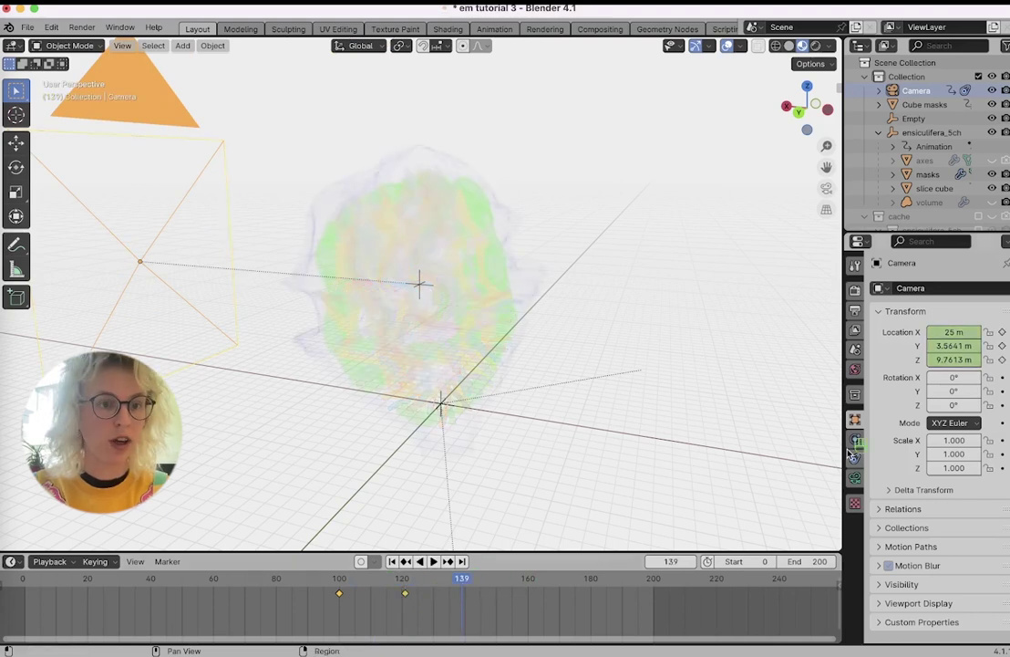
click(955, 345)
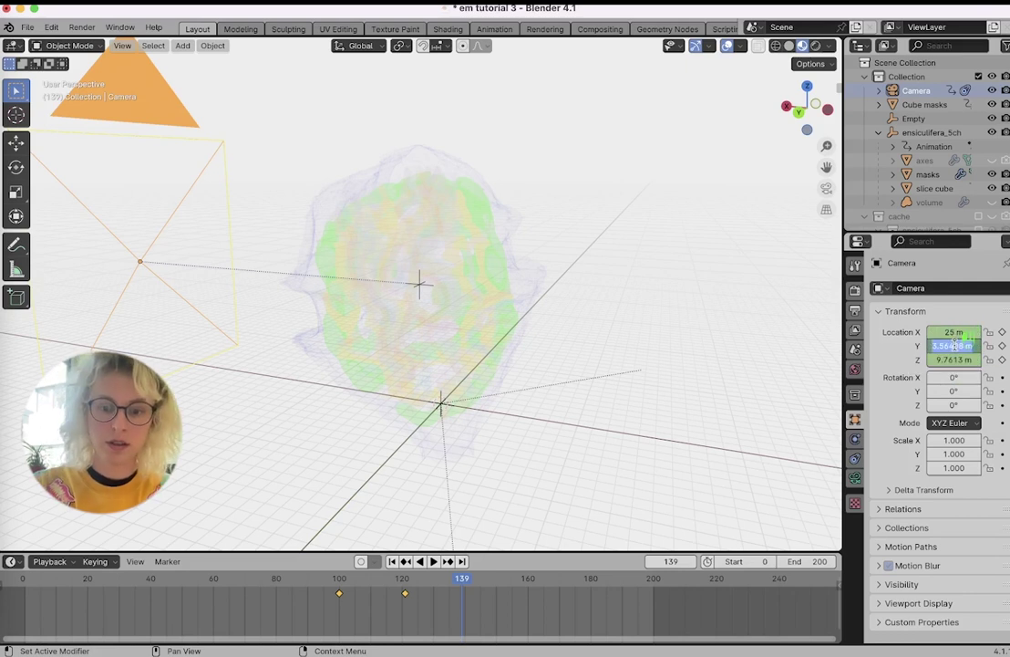
text(25)
key(Return)
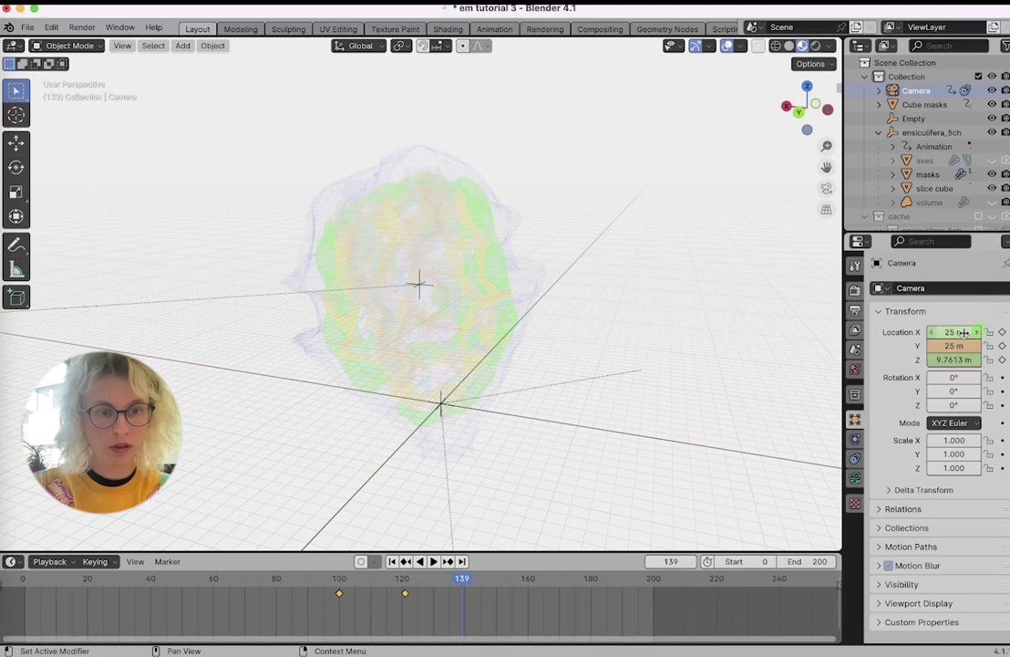
Try 4 m as the camera's X location at frame 139.
click(963, 332)
text(4)
key(Return)
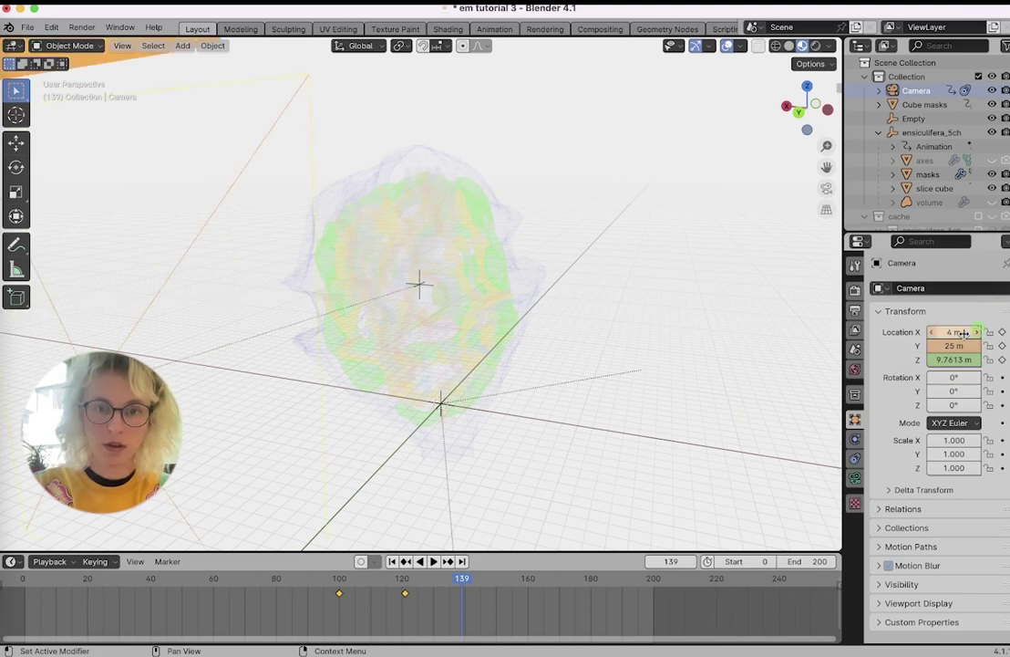
Set the camera's X location to 0 m and keyframe its location at frame 139.
scroll(579, 431, down, 3)
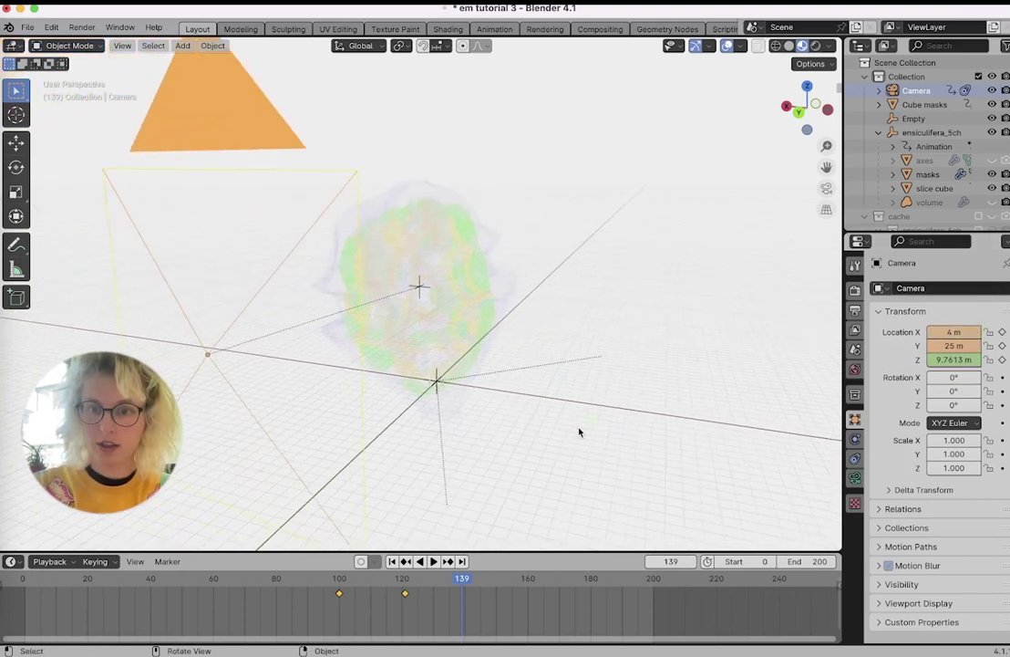
scroll(579, 431, right, 5)
scroll(579, 432, right, 1)
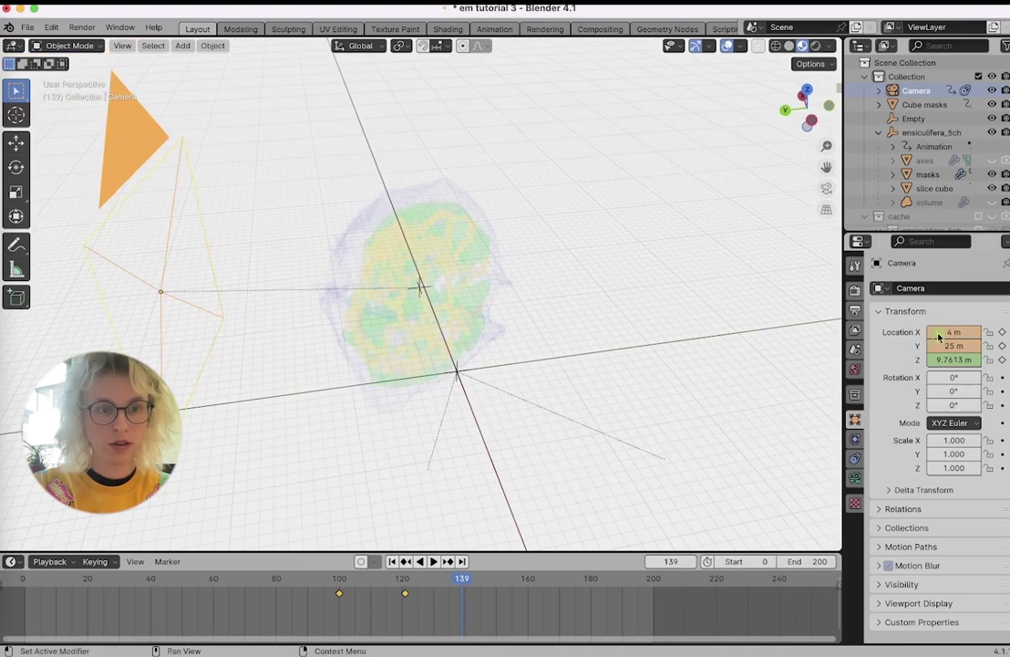
drag(952, 332, 951, 332)
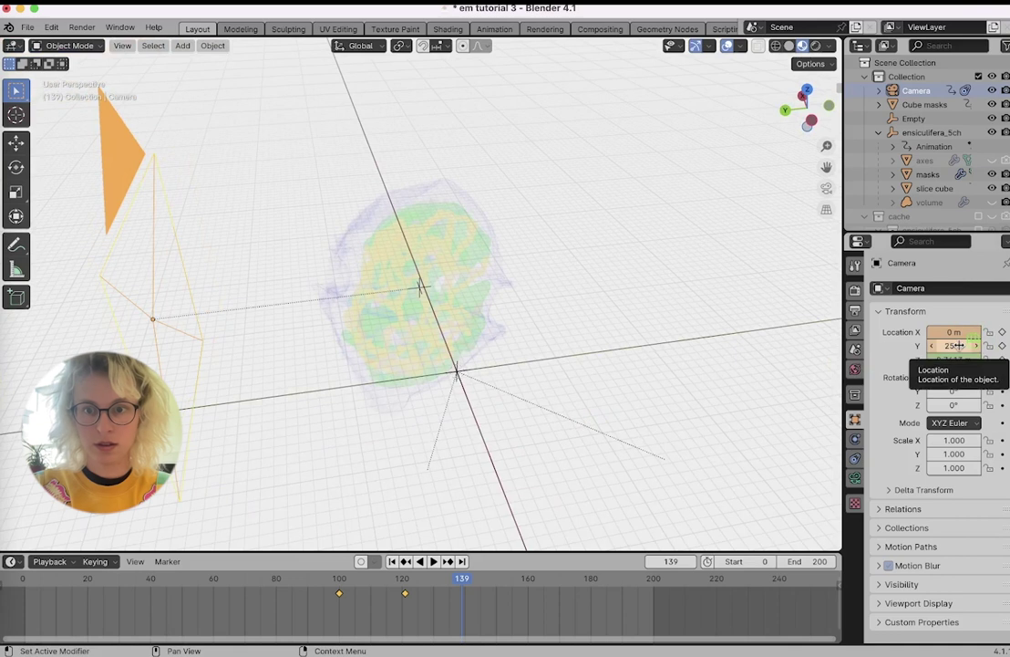
key(i)
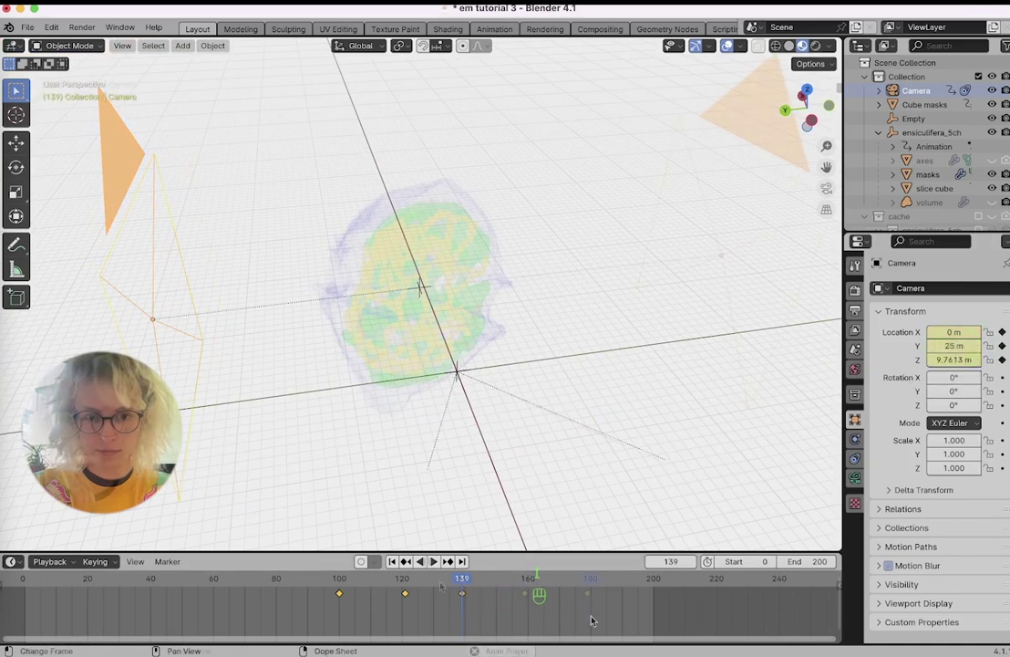
Play back the camera move and inspect the camera's Track To constraint settings.
key(space)
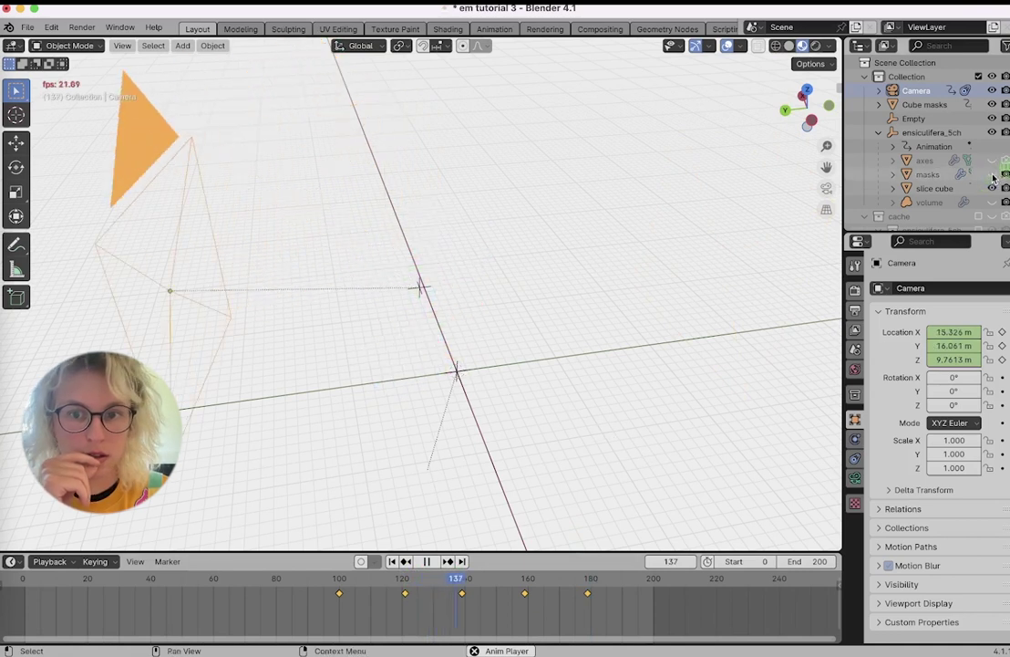
key(Escape)
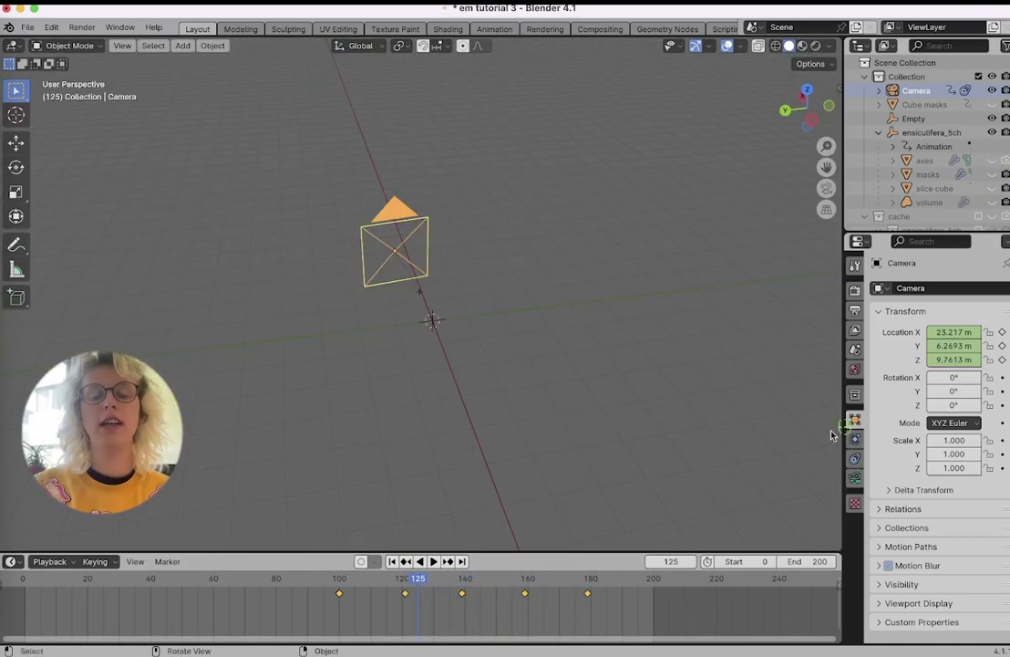
click(854, 438)
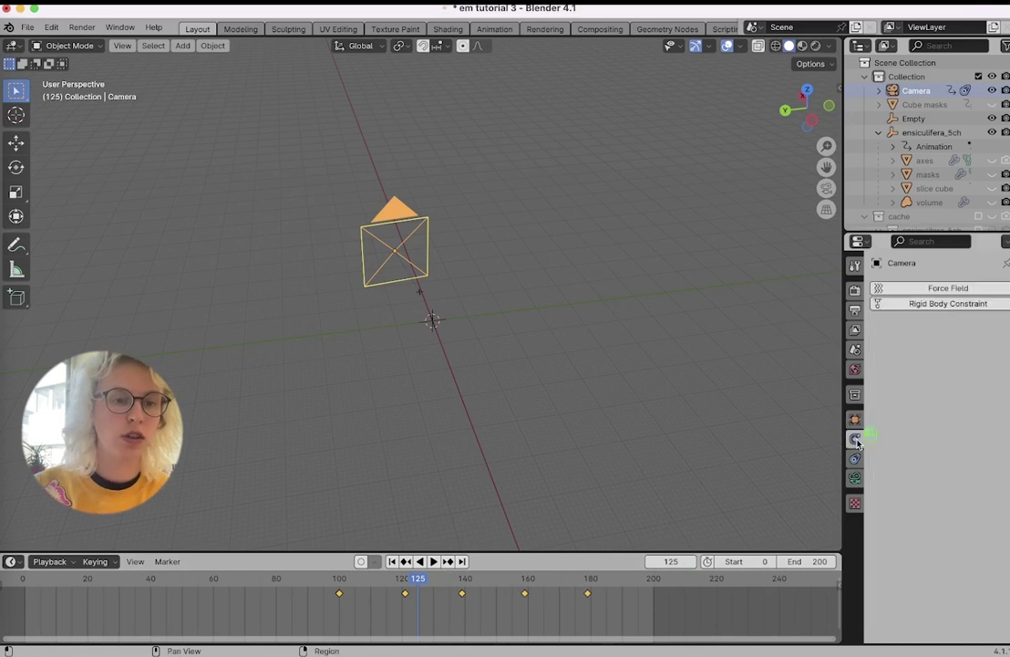
click(855, 458)
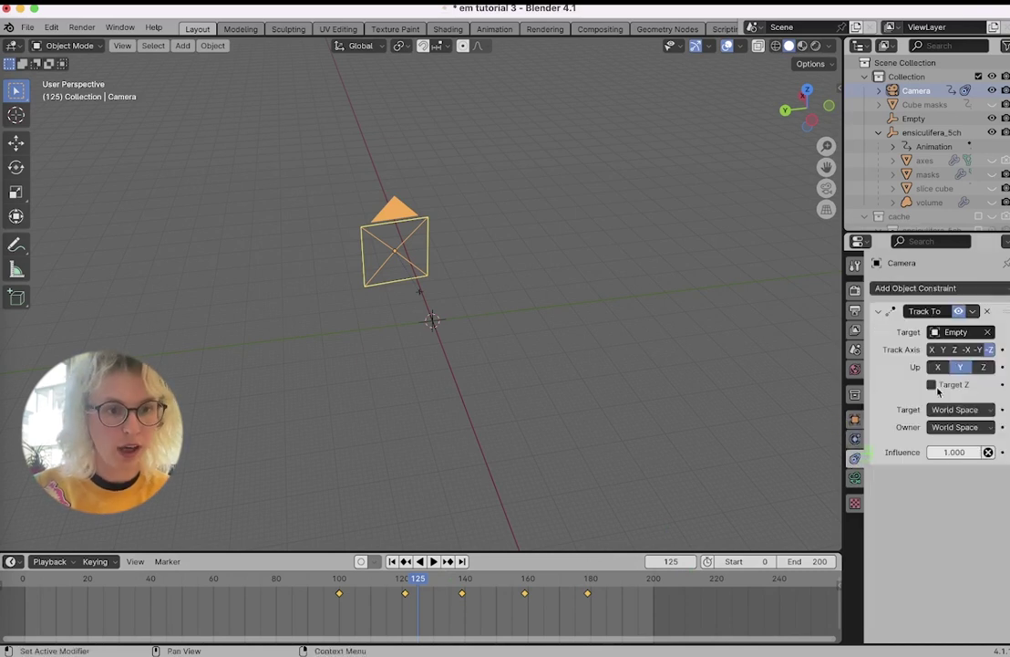
click(984, 290)
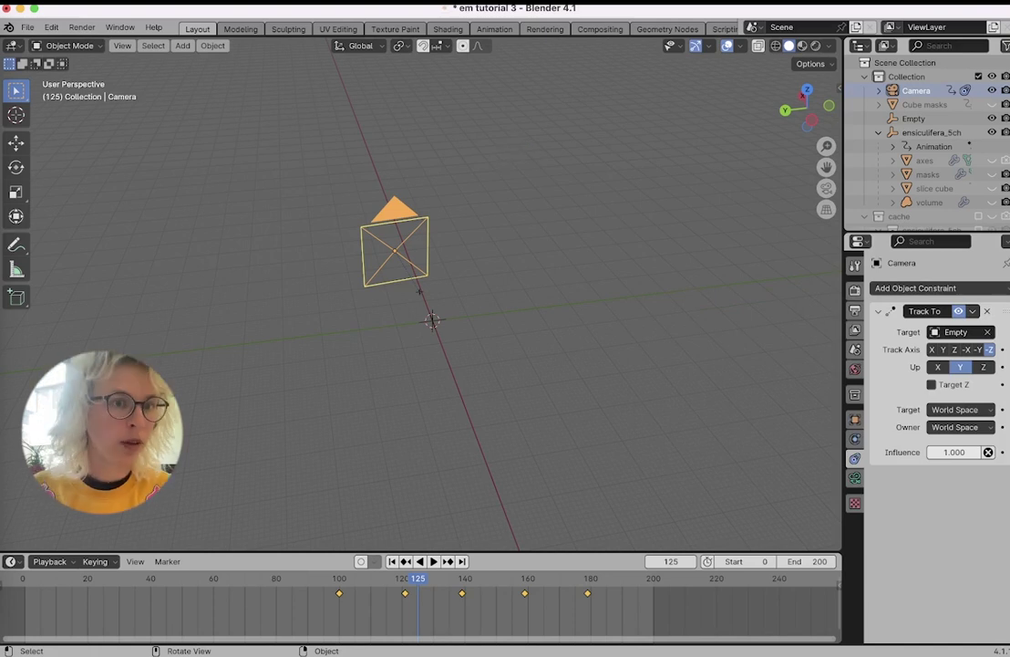
Delete the keyframes of the ensiculifera_5ch object at about frames 143 and 161.
key(super+z)
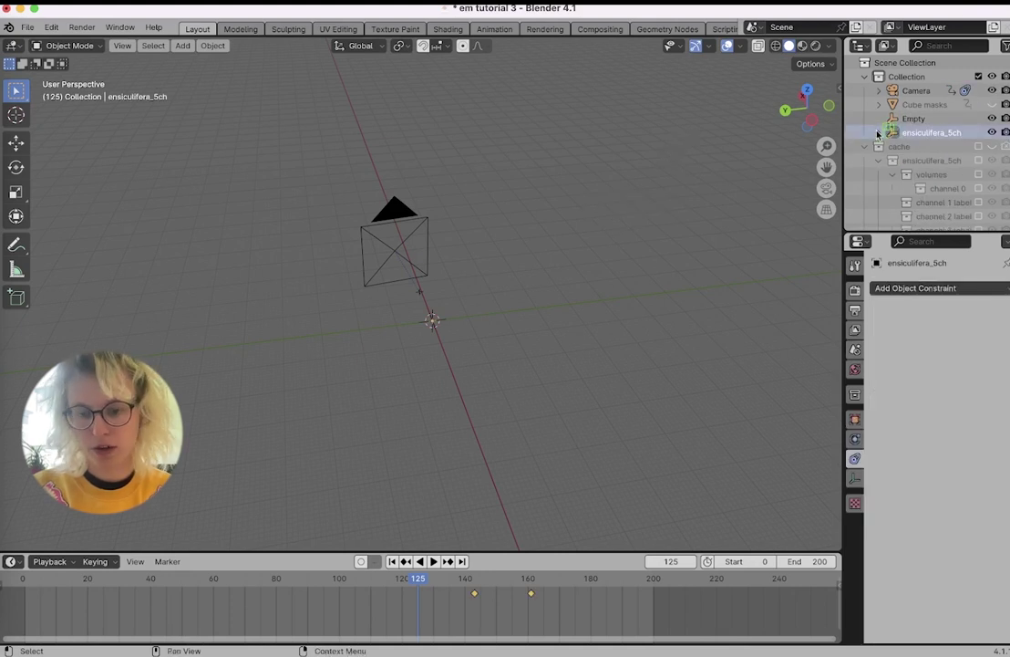
click(879, 132)
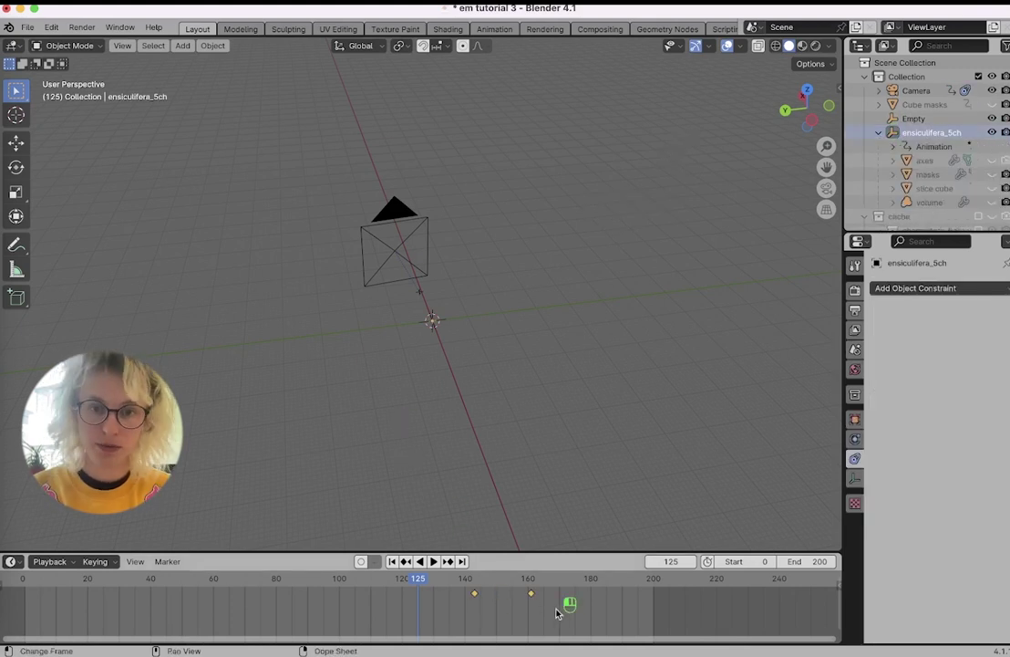
key(x)
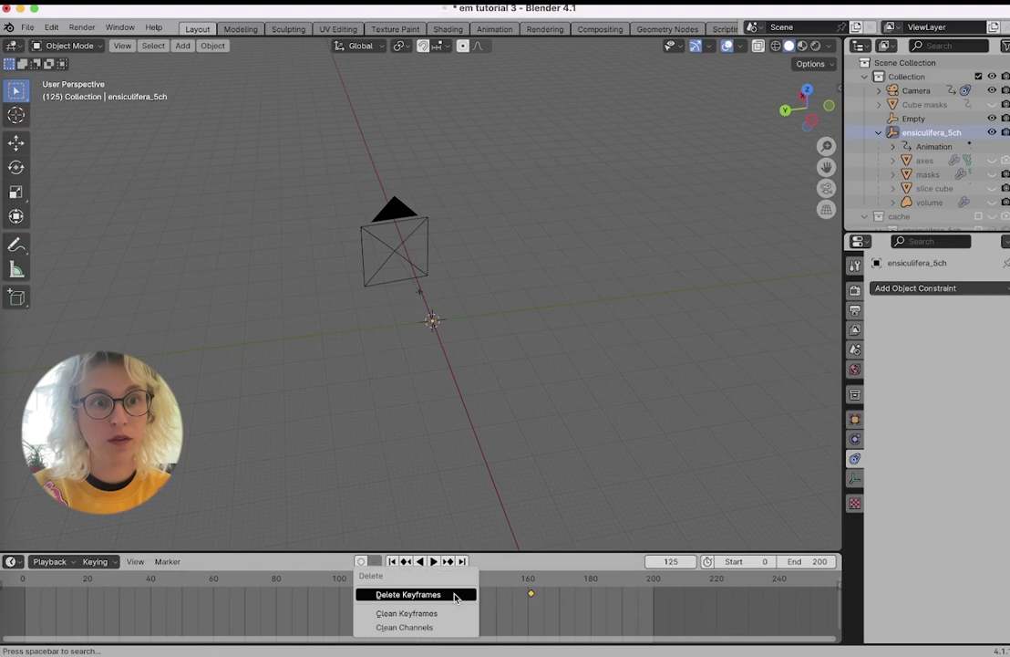
click(455, 596)
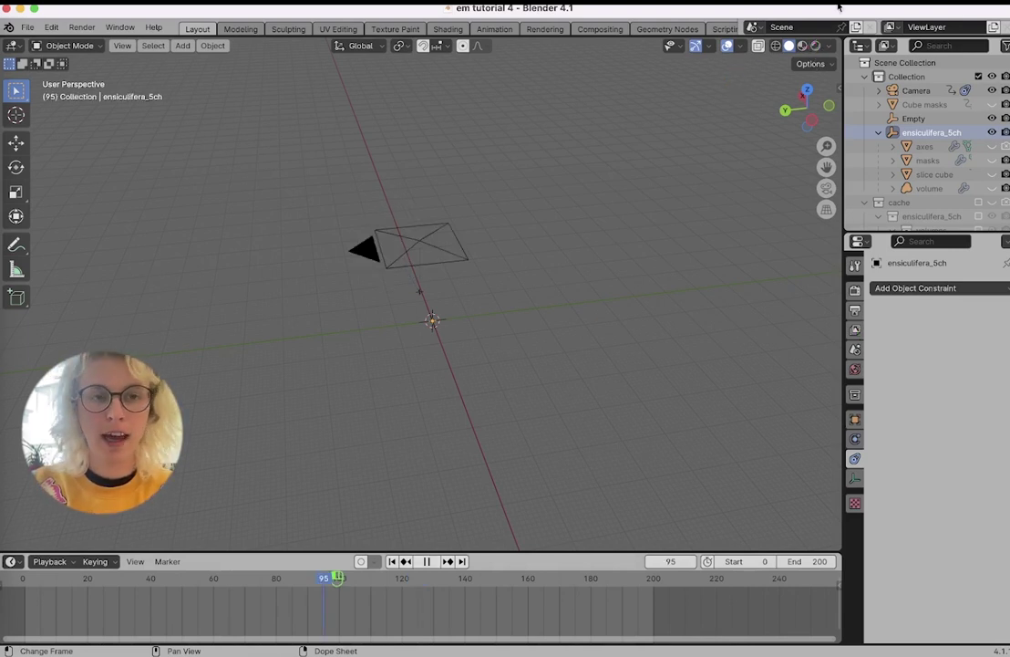
Look through the camera in rendered shading at frame 95 and make the masks and volume objects visible.
click(826, 188)
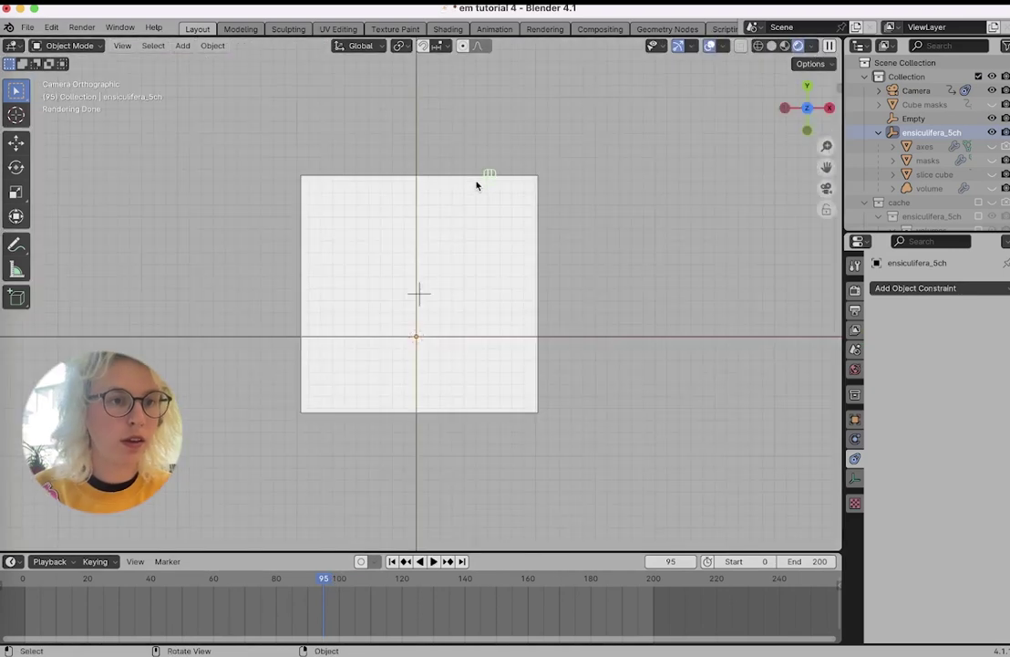
click(991, 189)
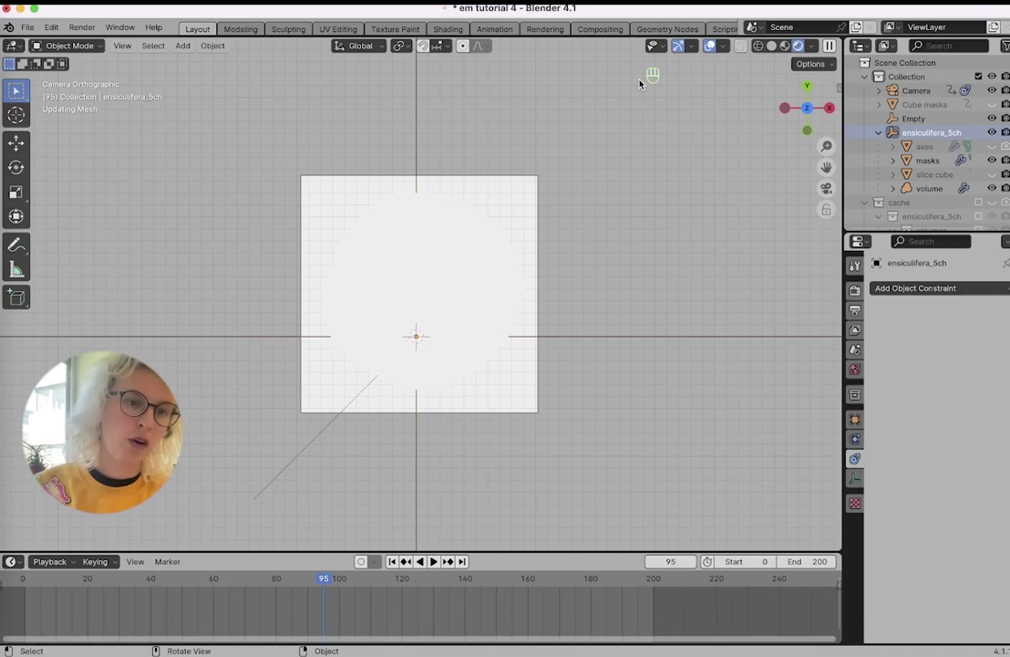
Set the maximum transparent bounces in the Cycles light paths to 80 and render the current frame.
click(852, 293)
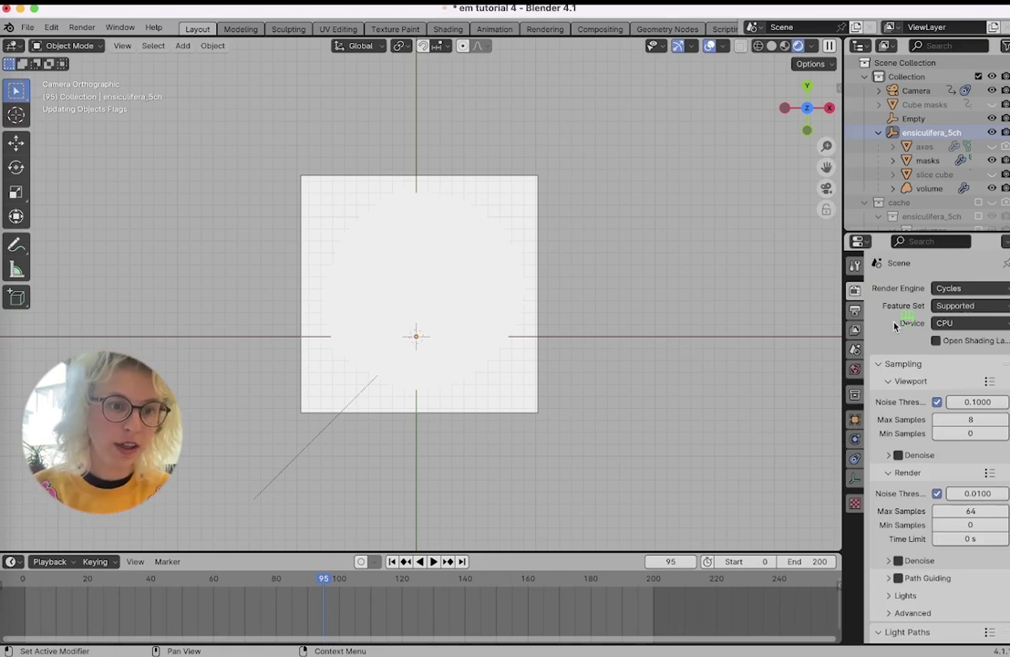
scroll(919, 472, down, 3)
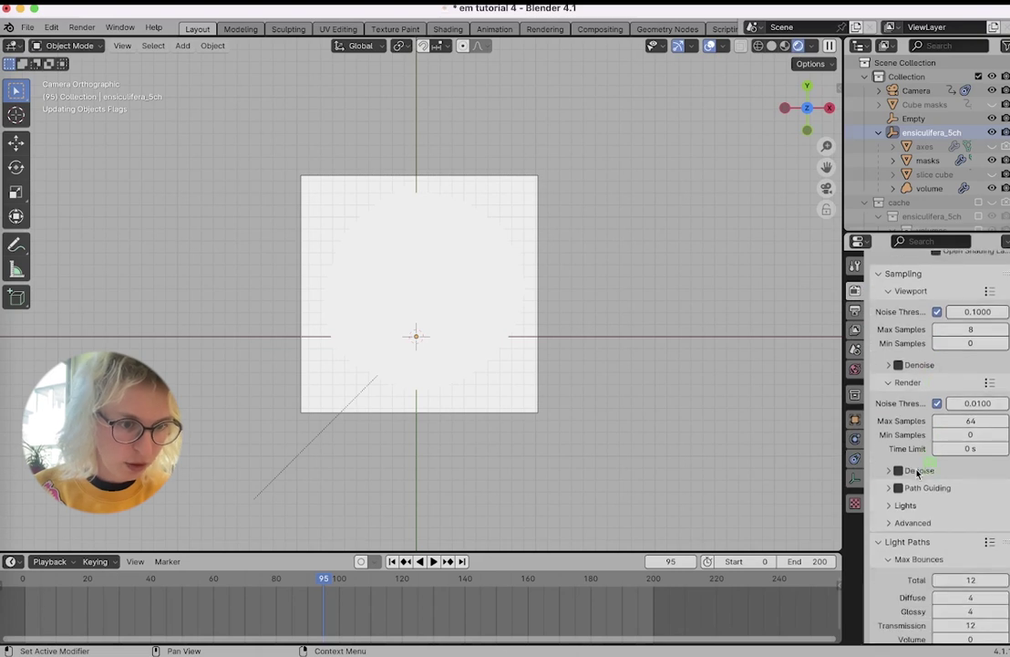
scroll(921, 472, down, 5)
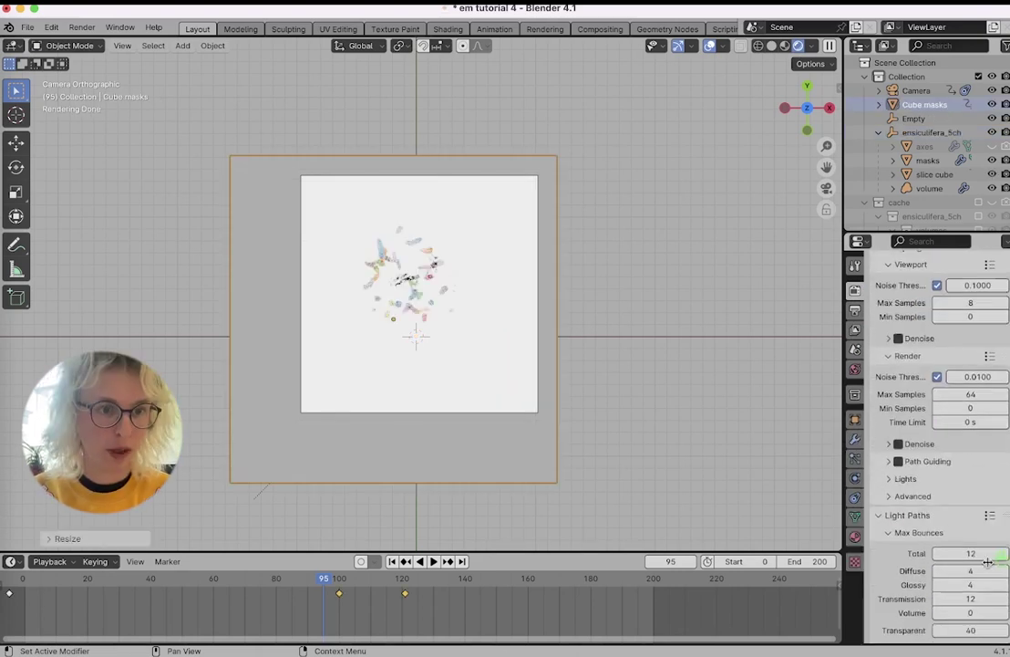
scroll(982, 415, down, 12)
scroll(982, 415, up, 1)
scroll(982, 415, up, 1)
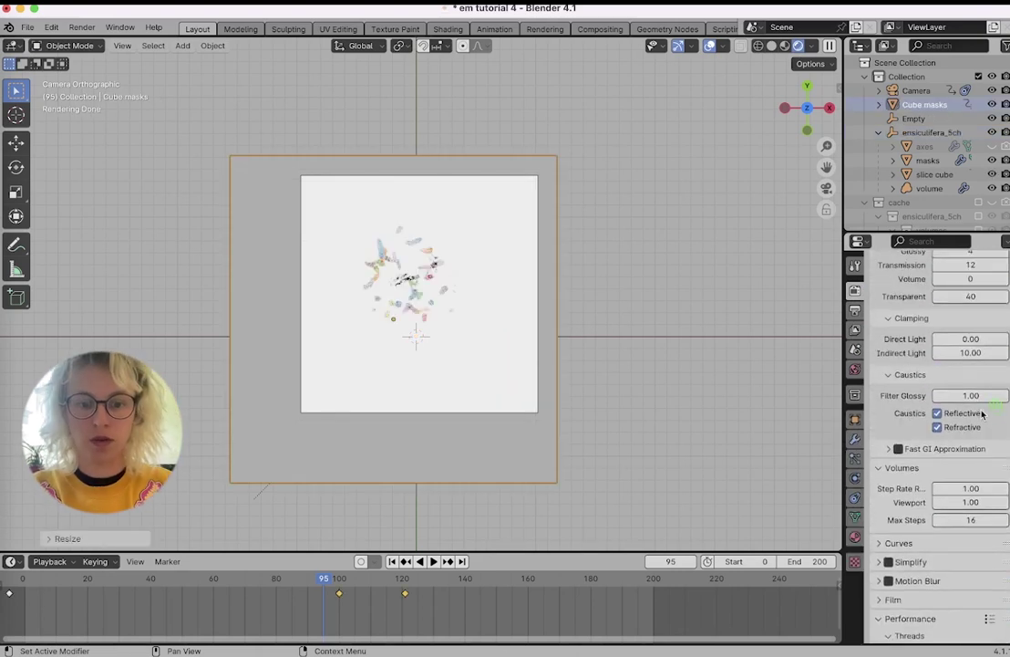
click(972, 296)
text(80)
key(Return)
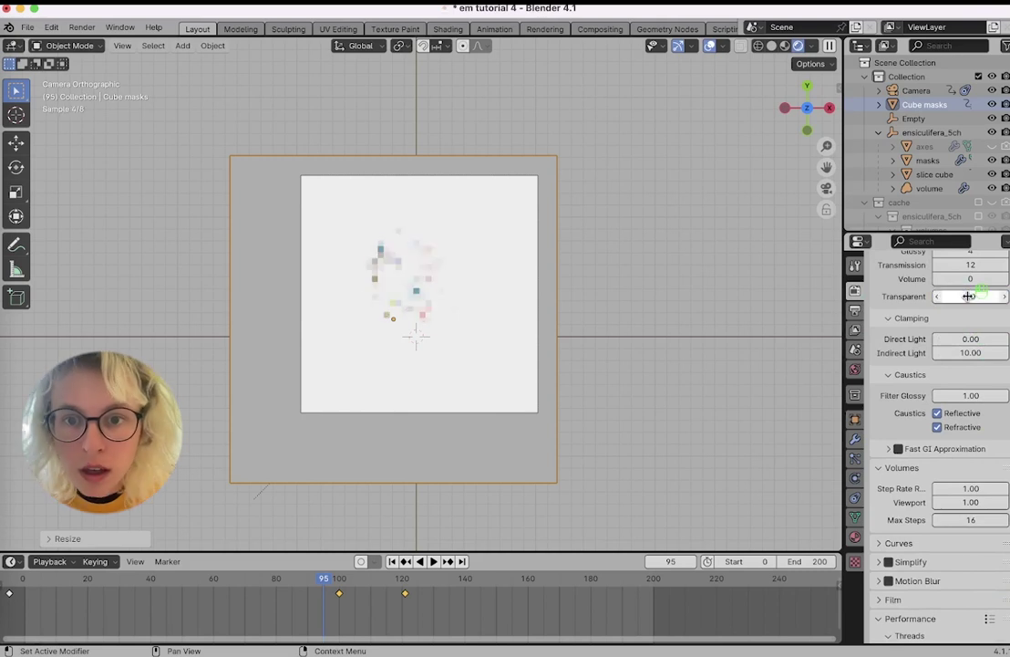
key(F12)
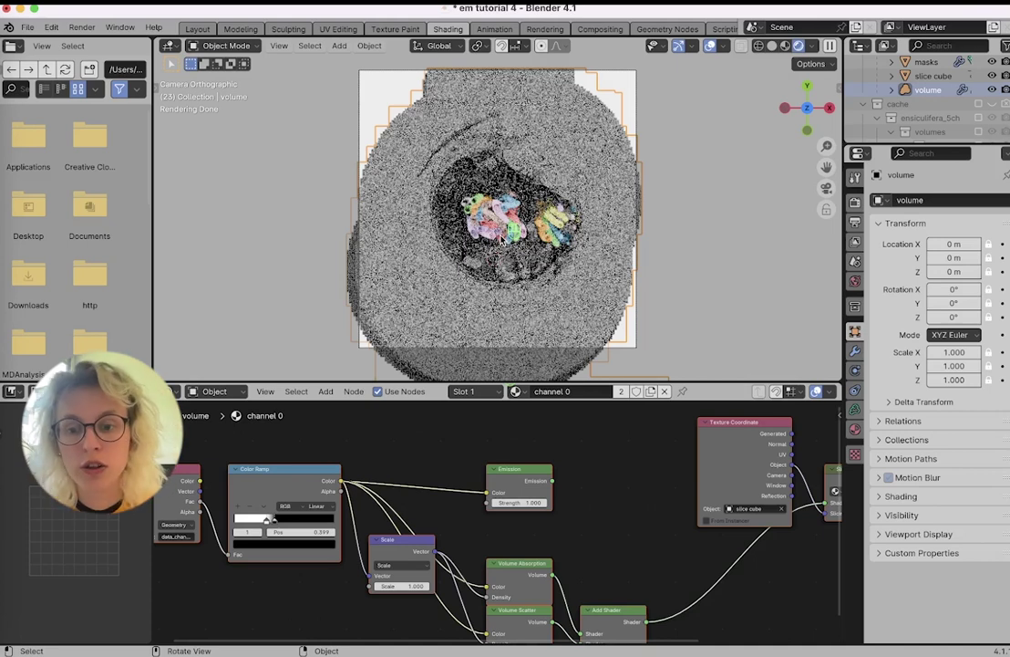
Reorder the Color Ramp stops of the volume's channel 0 material to run black to white, with the white stop at 0.516.
click(276, 517)
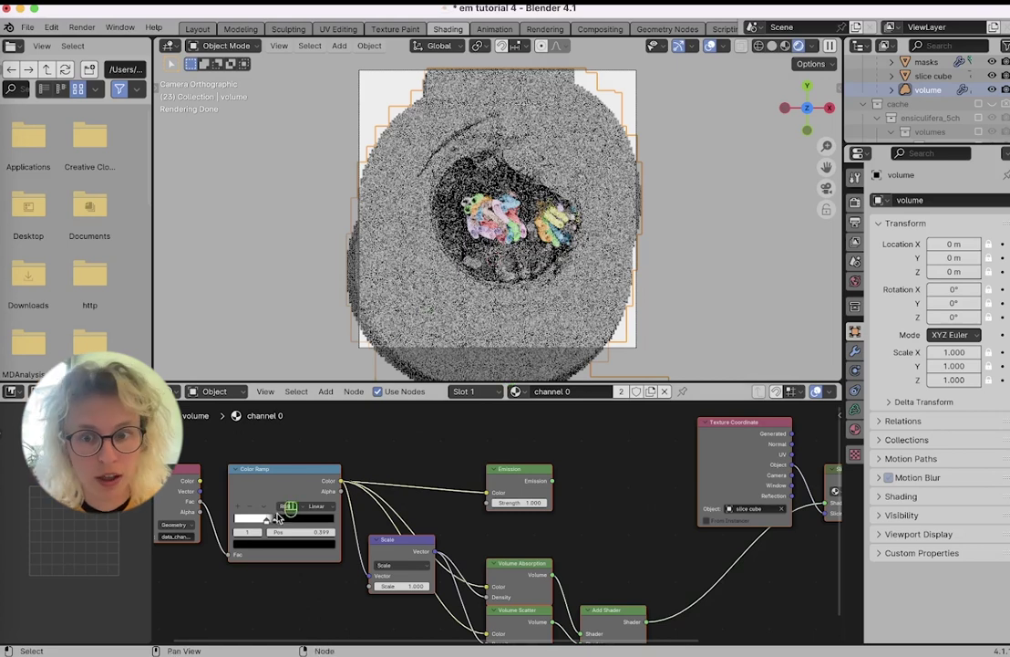
drag(267, 520, 284, 523)
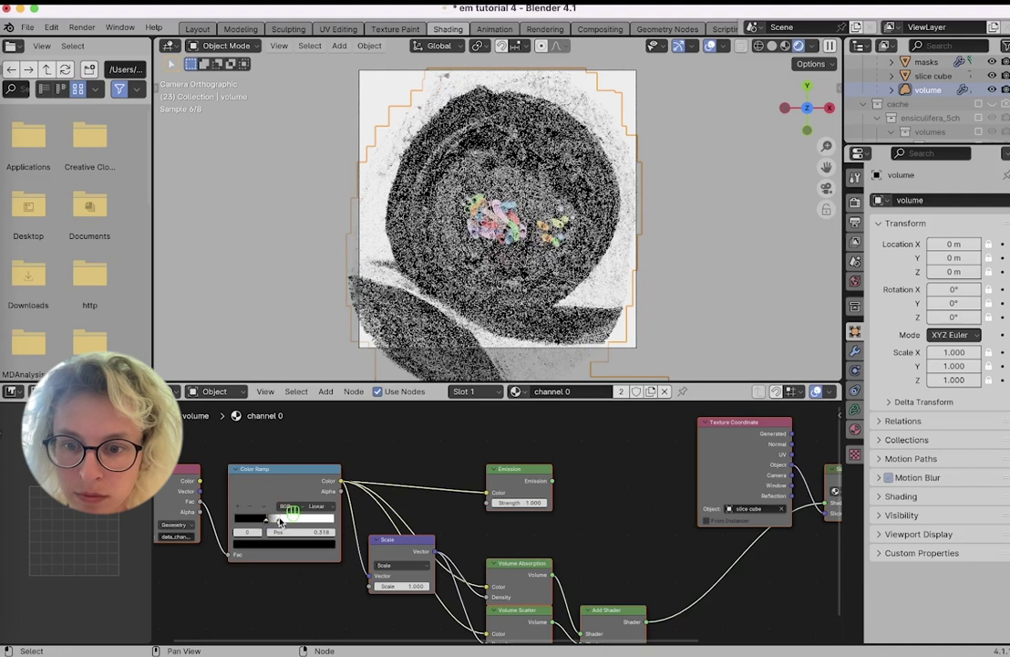
drag(279, 518, 274, 517)
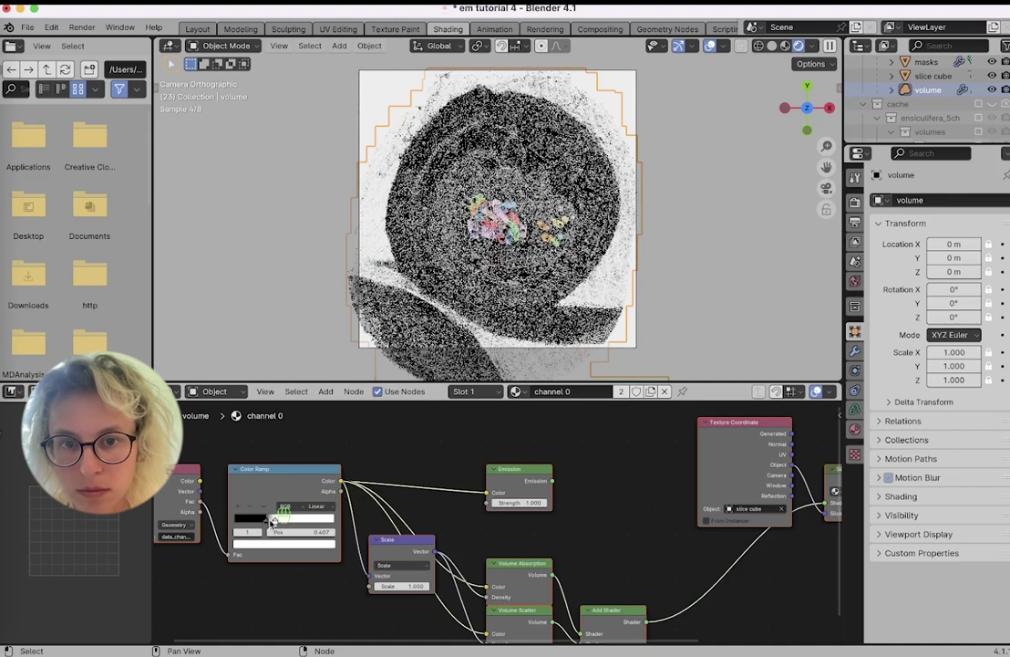
drag(271, 522, 290, 523)
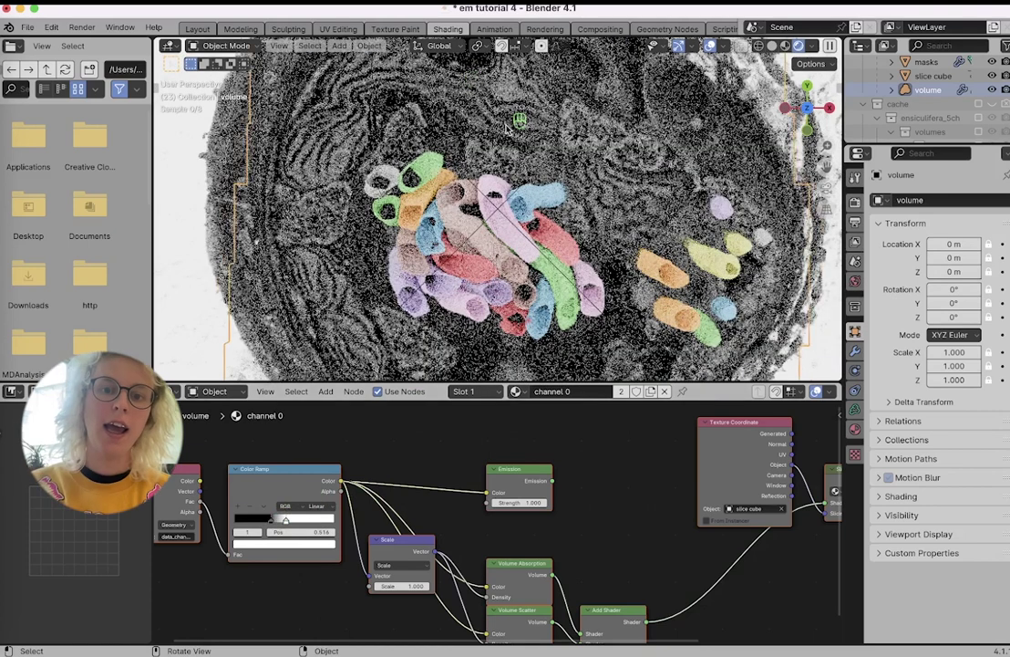
Check the recoloured volume around the masks and save the em tutorial 4 file.
middle_drag(661, 228, 673, 232)
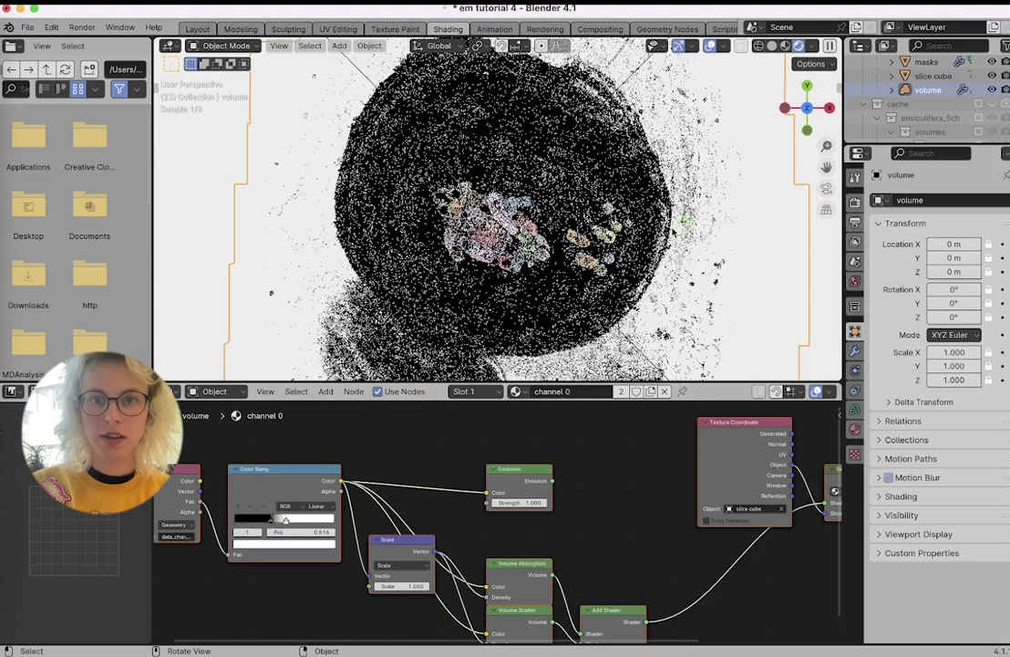
key(super)
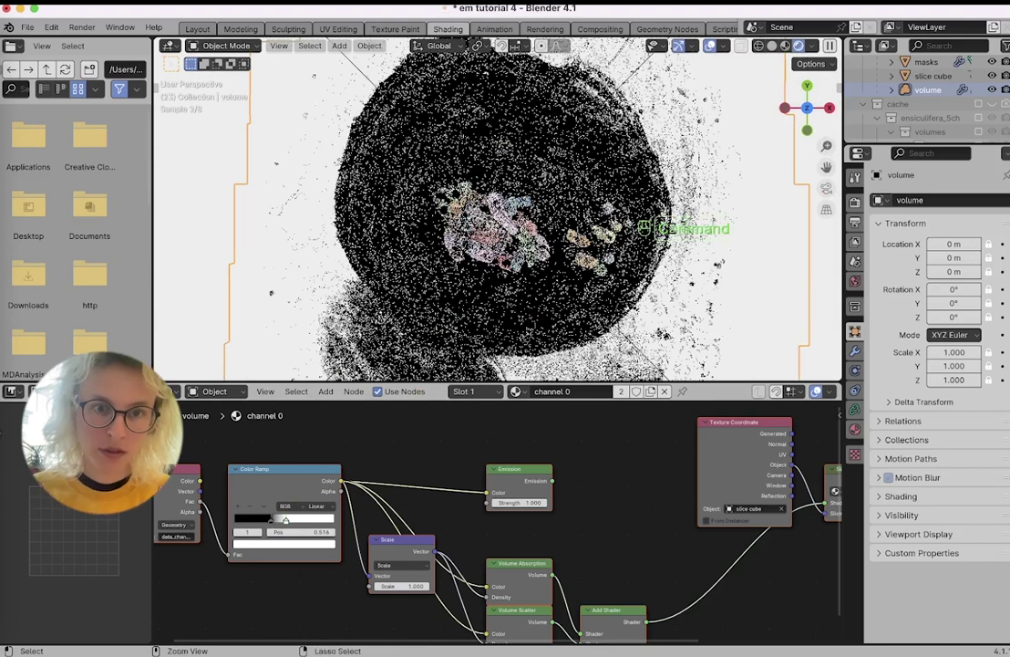
key(super+s)
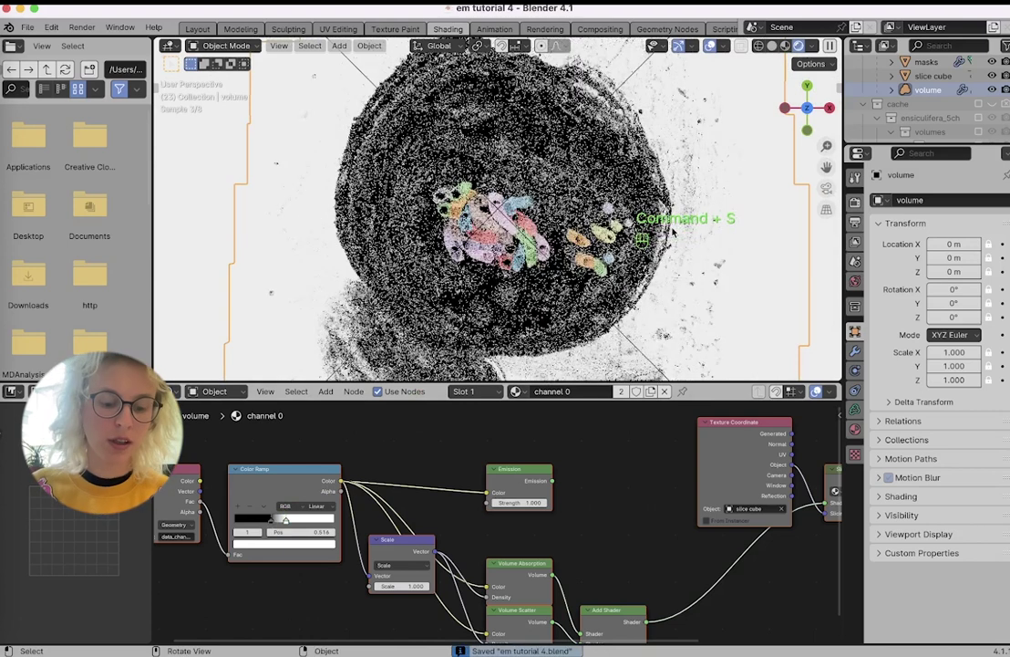